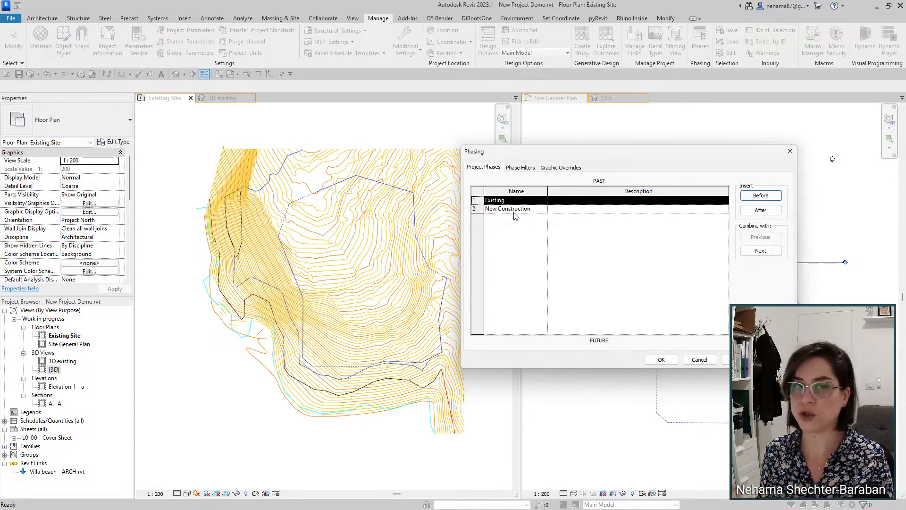
Step: Confirm the Phasing settings, keeping Existing and New Construction as the project phases
{"action": "left_click", "coordinate": [664, 362]}
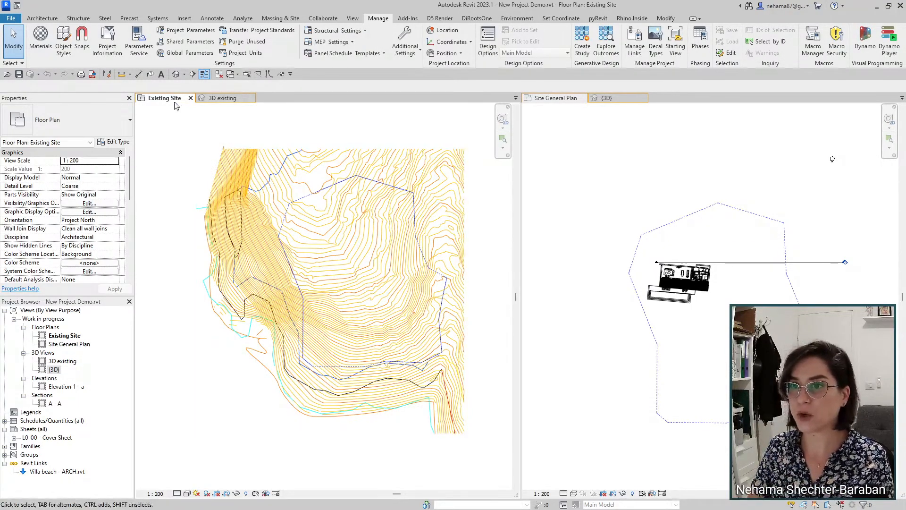
Step: Check the 3D existing, Existing Site and default {3D} views, zooming out to see the survey and building
{"action": "left_click", "coordinate": [222, 98]}
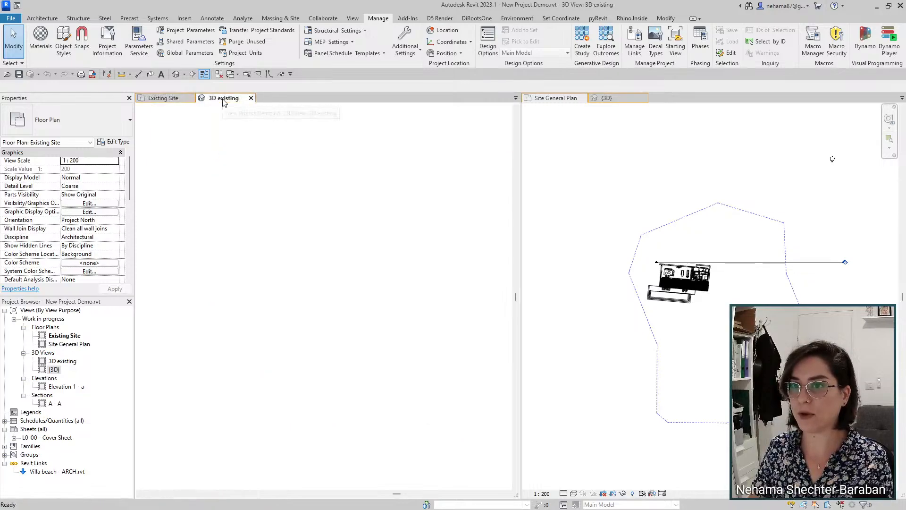
{"action": "scroll", "coordinate": [397, 292], "scroll_direction": "down", "scroll_amount": 2}
{"action": "middle_click_drag", "start_coordinate": [472, 303], "coordinate": [312, 327]}
{"action": "left_click", "coordinate": [163, 98]}
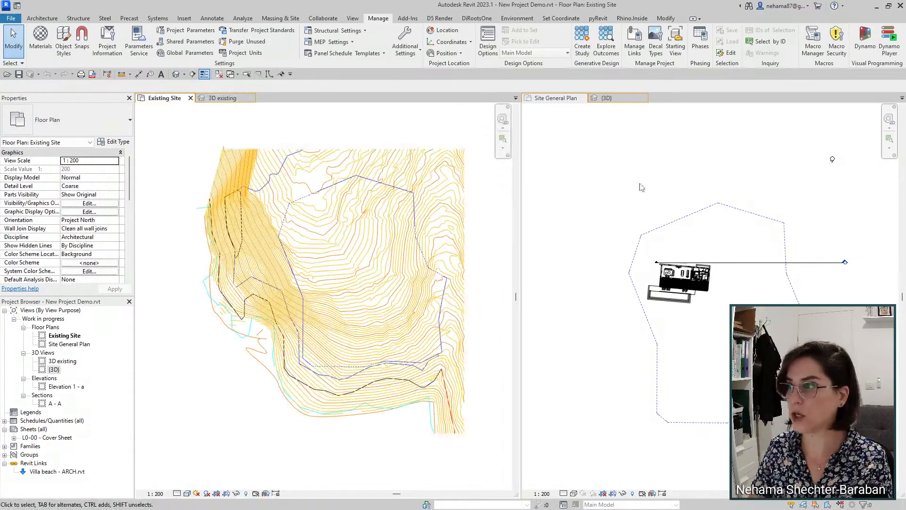
{"action": "left_click", "coordinate": [616, 98]}
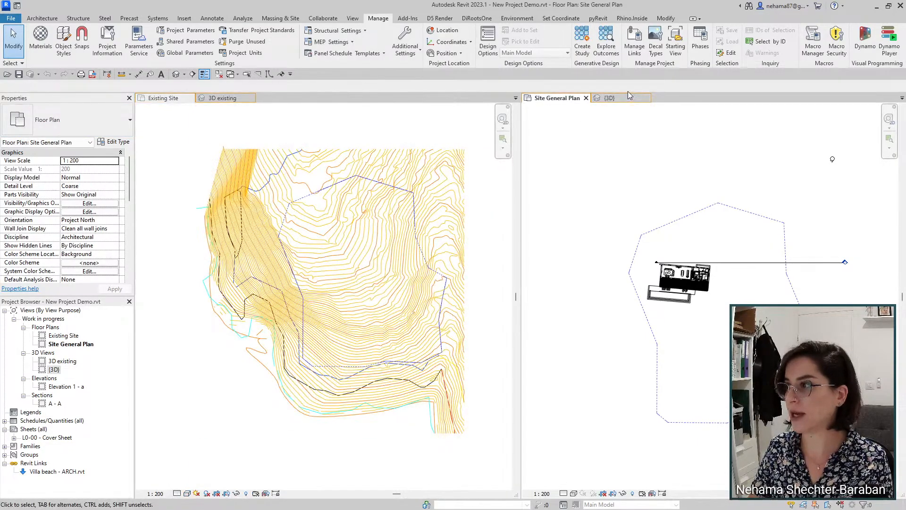
{"action": "left_click", "coordinate": [628, 97]}
{"action": "scroll", "coordinate": [709, 211], "scroll_direction": "down", "scroll_amount": 3}
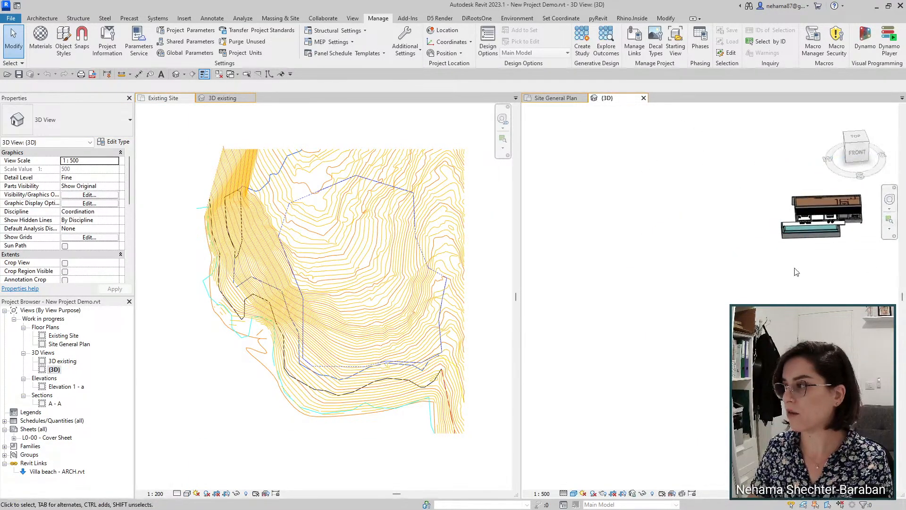
{"action": "middle_click_drag", "start_coordinate": [814, 321], "coordinate": [712, 360]}
Step: Make the Site General Plan active and pan it up and to the left
{"action": "left_click", "coordinate": [555, 97]}
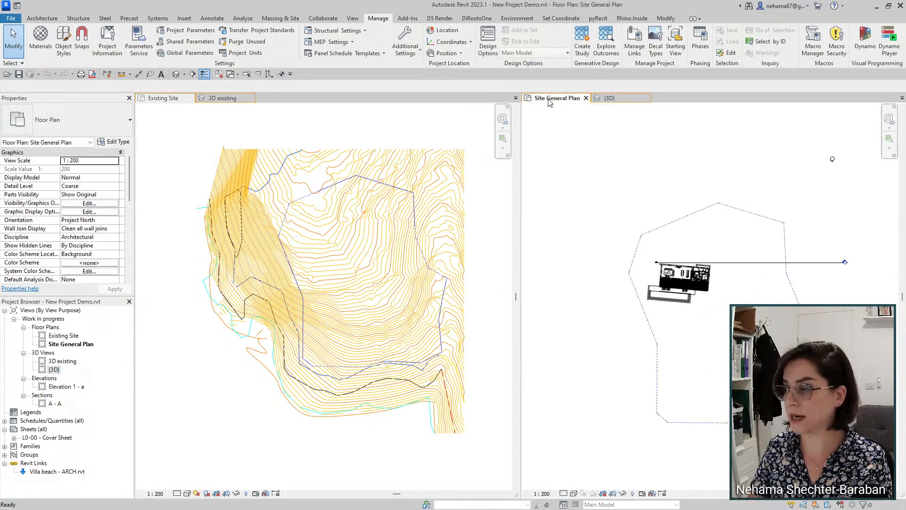
{"action": "middle_click_drag", "start_coordinate": [754, 246], "coordinate": [727, 197]}
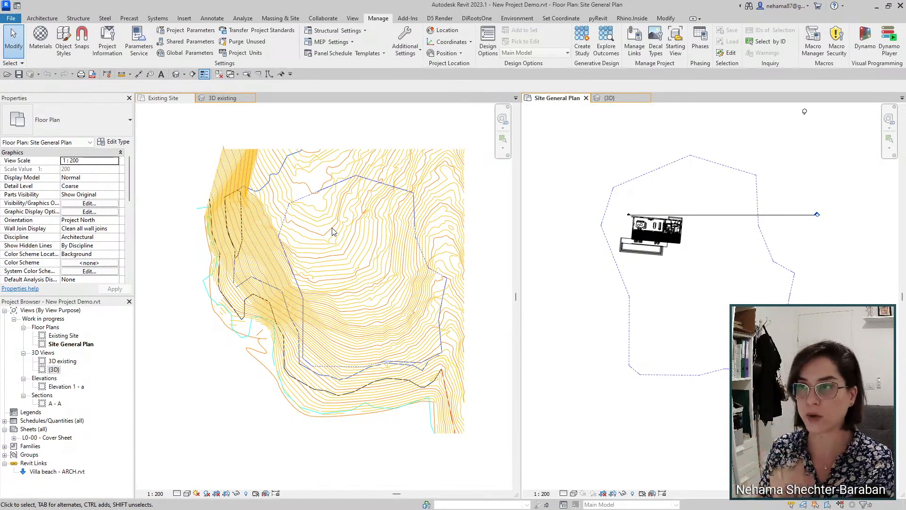
{"action": "left_click", "coordinate": [518, 19]}
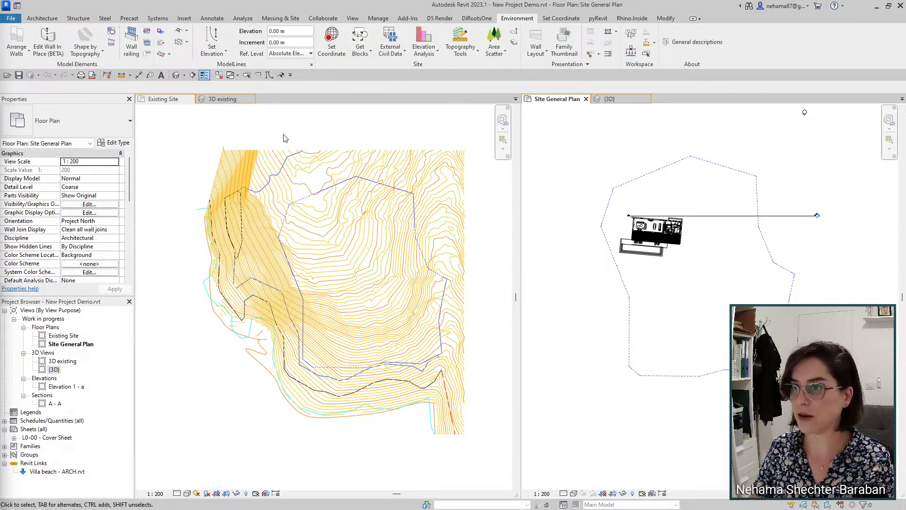
Step: Orbit the 3D existing view and confirm in Properties that its phase is Existing
{"action": "left_click", "coordinate": [222, 99]}
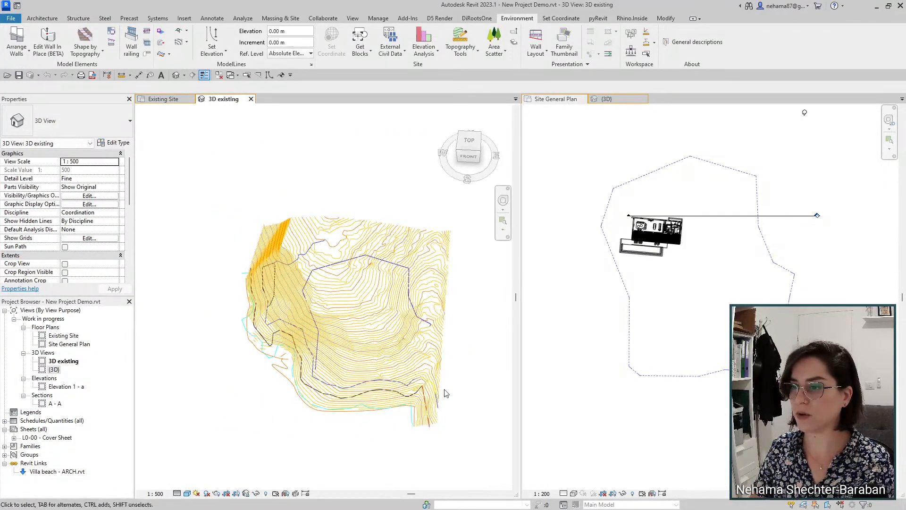
{"action": "middle_click_drag", "start_coordinate": [479, 448], "coordinate": [462, 378], "text": "shift"}
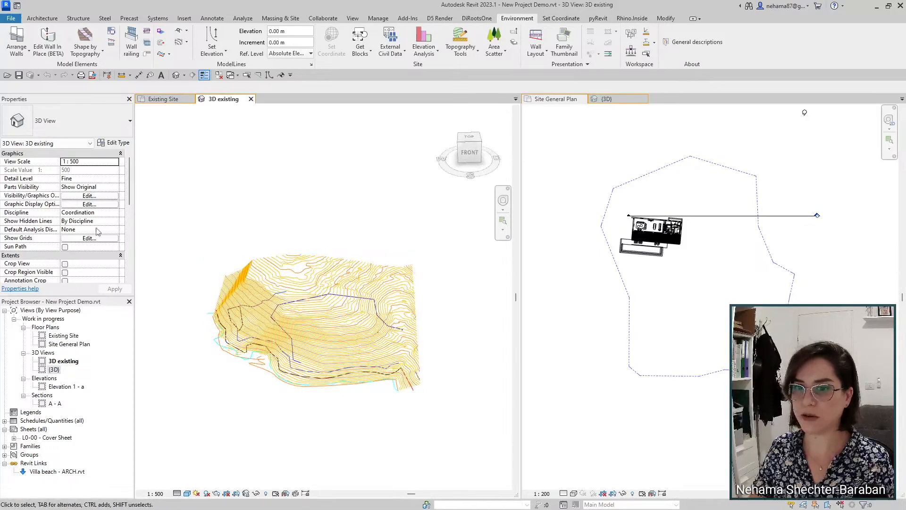
{"action": "scroll", "coordinate": [79, 220], "scroll_direction": "down", "scroll_amount": 5}
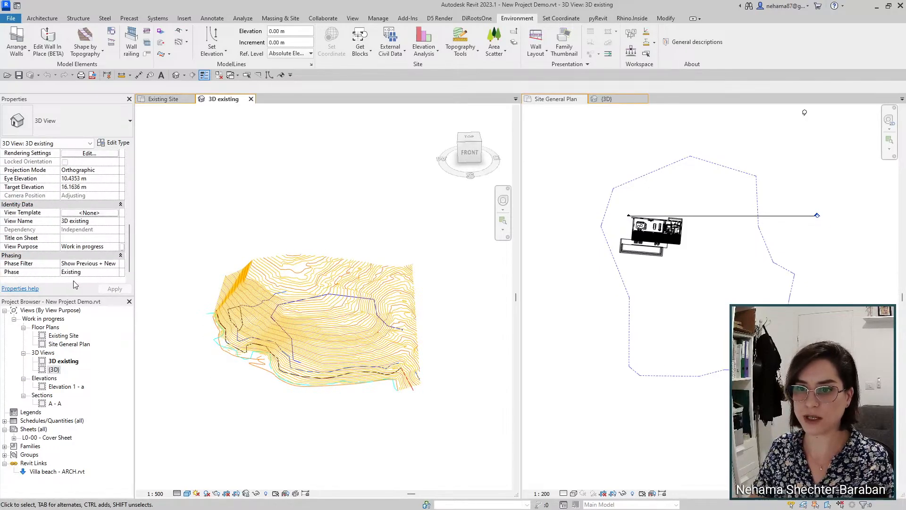
{"action": "key", "text": "ctrl+1"}
{"action": "left_click", "coordinate": [170, 297]}
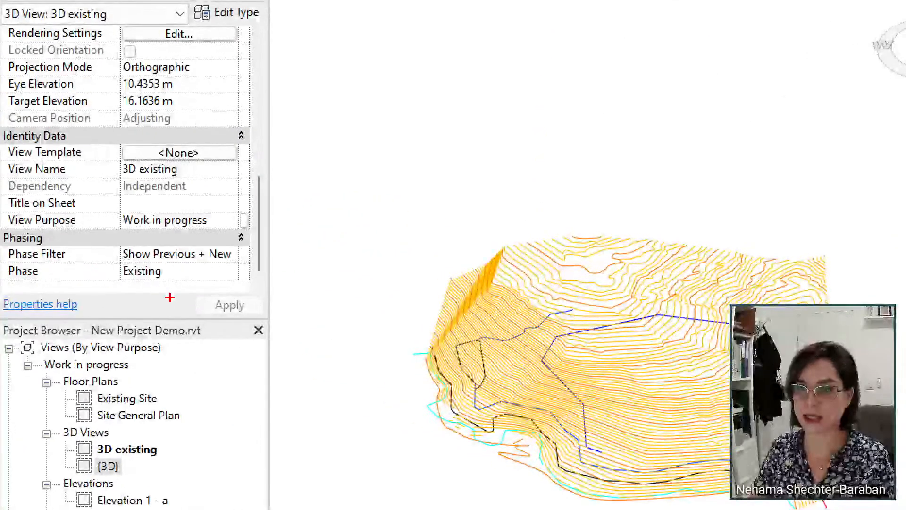
{"action": "left_click_drag", "start_coordinate": [144, 283], "coordinate": [161, 372], "text": "ctrl+shift"}
{"action": "key", "text": "Escape"}
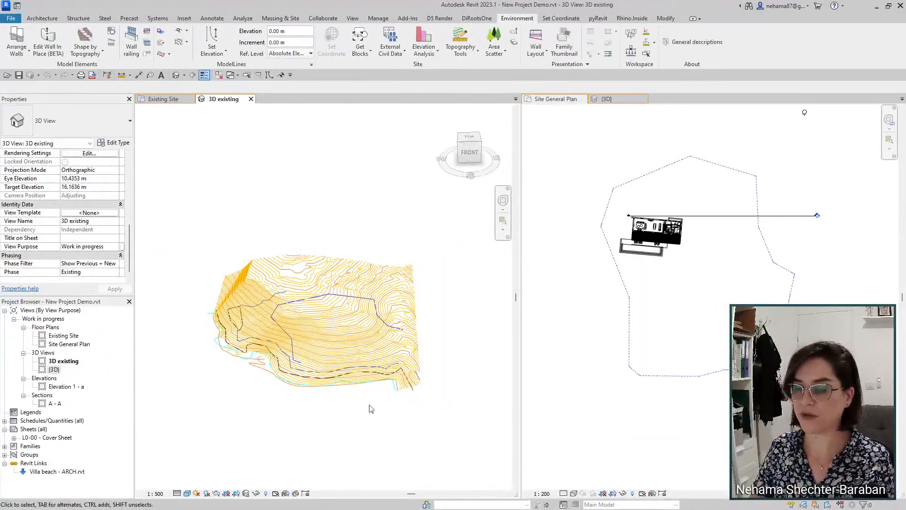
{"action": "scroll", "coordinate": [269, 366], "scroll_direction": "up", "scroll_amount": 2}
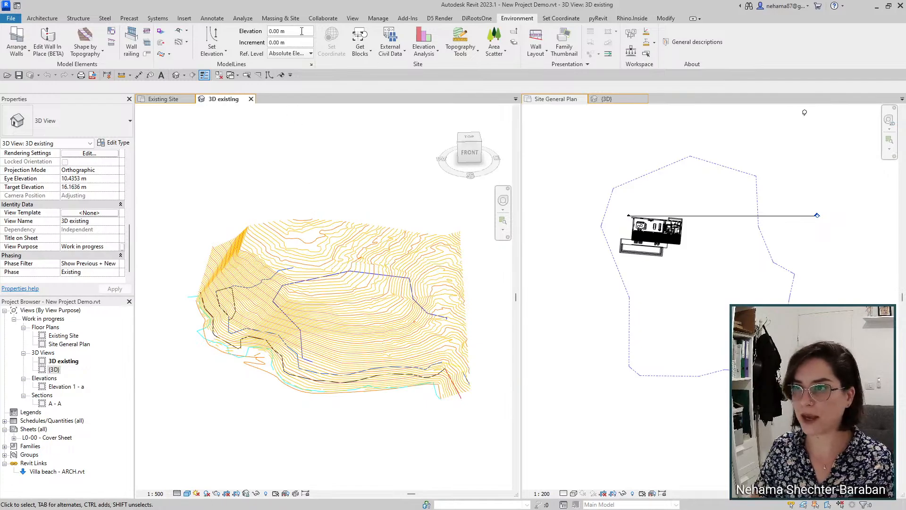
Step: Create a toposurface from the imported survey using only the Dcad_Diso and Dcad_Kiso layers
{"action": "left_click", "coordinate": [283, 18]}
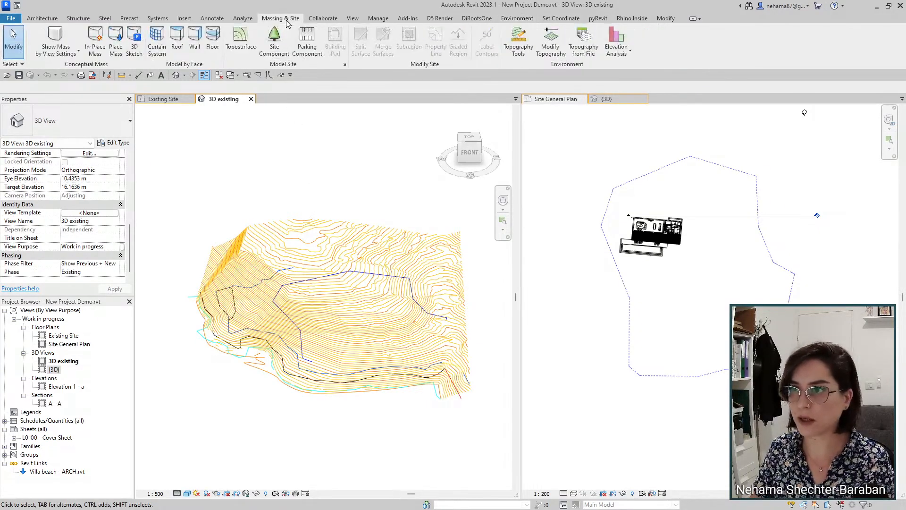
{"action": "left_click", "coordinate": [238, 48]}
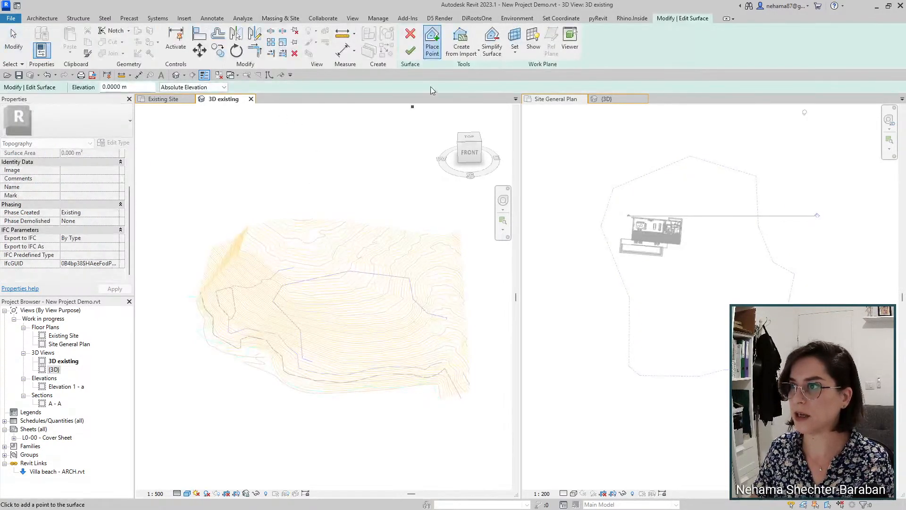
{"action": "left_click", "coordinate": [460, 46]}
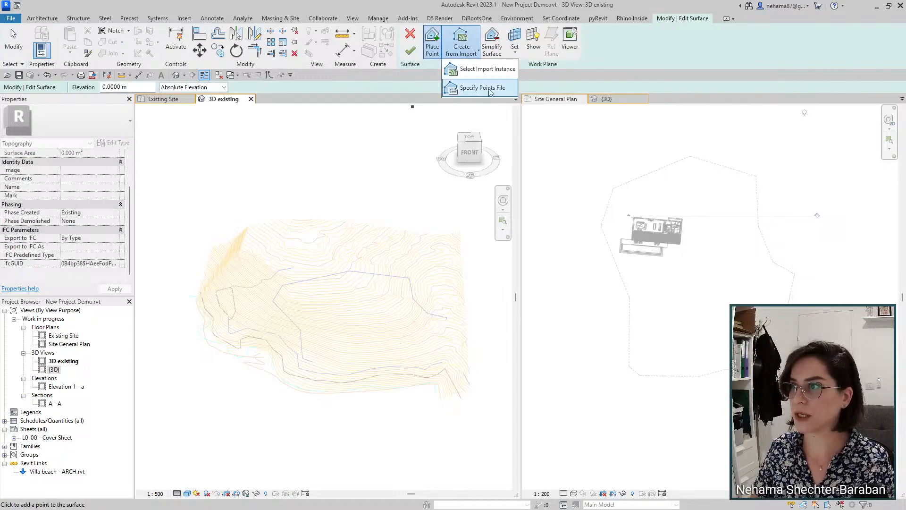
{"action": "left_click", "coordinate": [466, 74]}
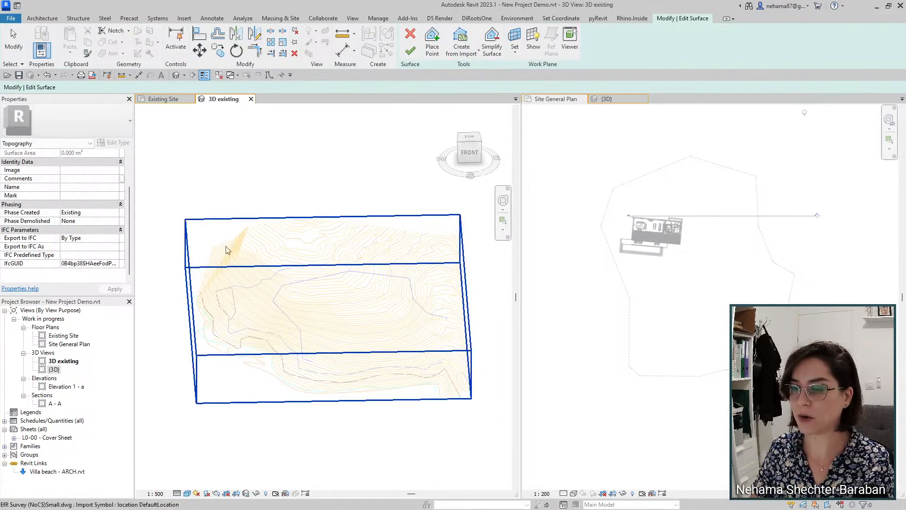
{"action": "left_click", "coordinate": [305, 283]}
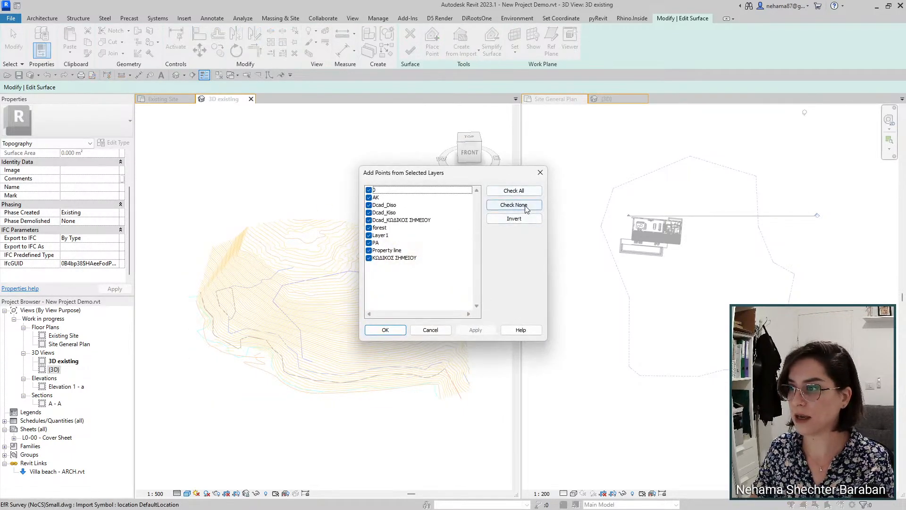
{"action": "left_click", "coordinate": [512, 205]}
{"action": "left_click", "coordinate": [369, 204]}
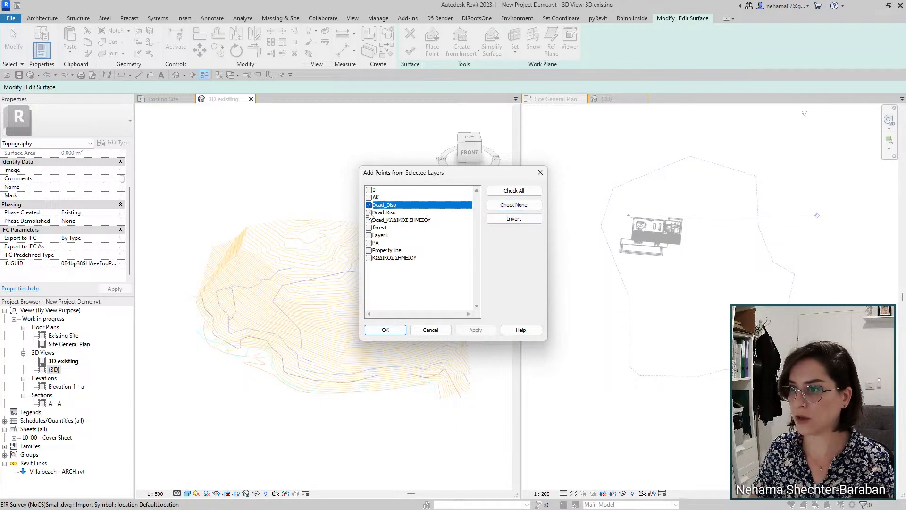
{"action": "left_click", "coordinate": [368, 213]}
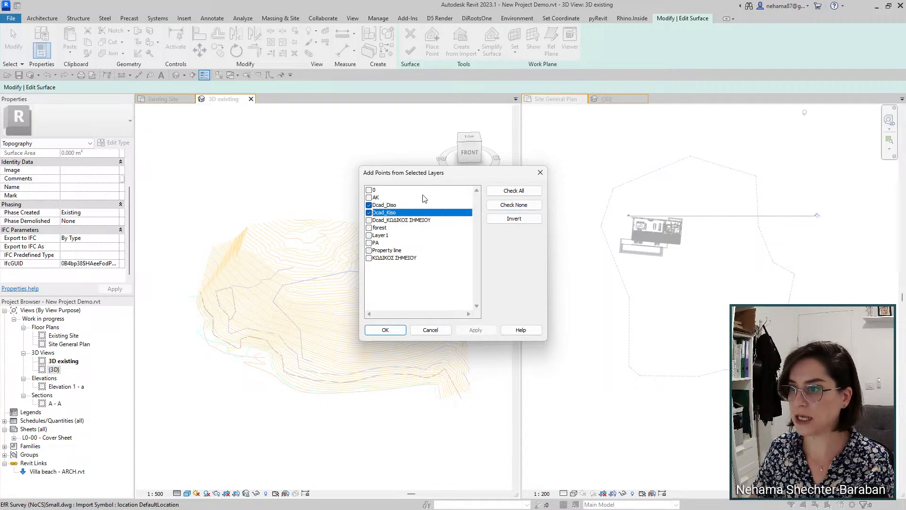
{"action": "left_click", "coordinate": [384, 329]}
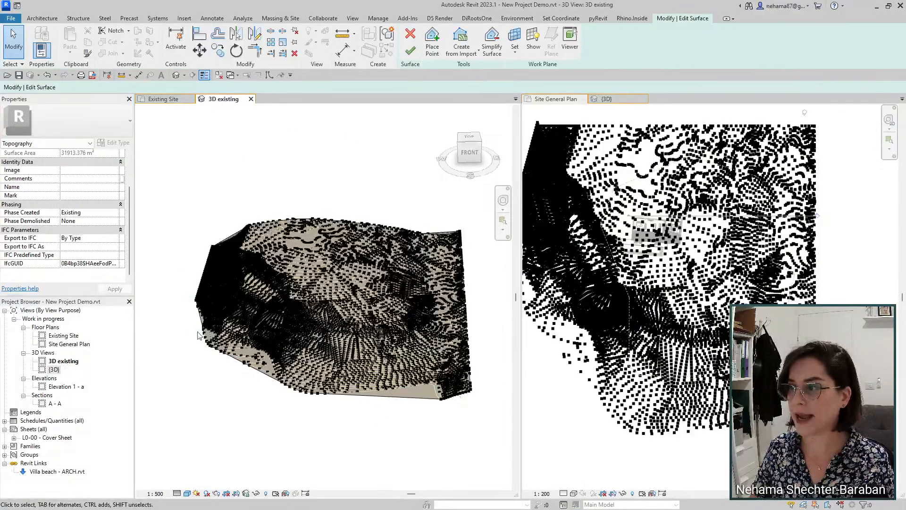
{"action": "left_click", "coordinate": [411, 51]}
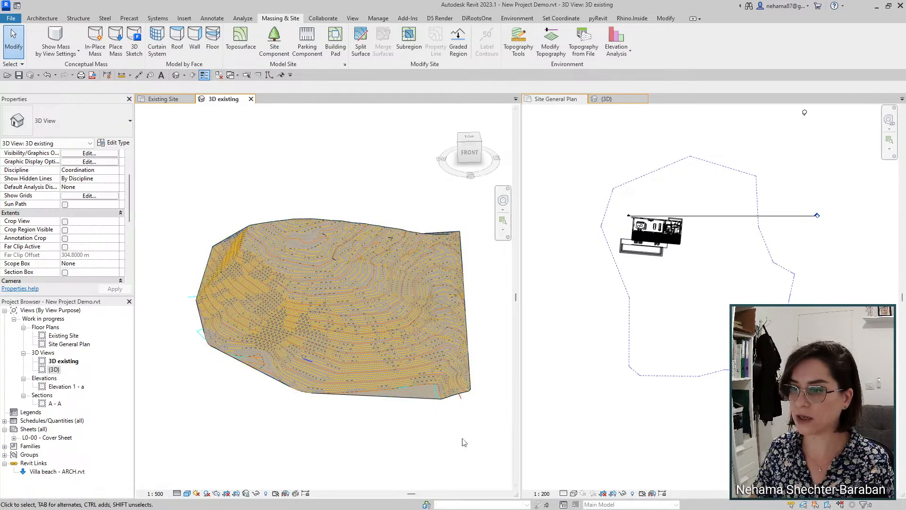
{"action": "left_click", "coordinate": [430, 377]}
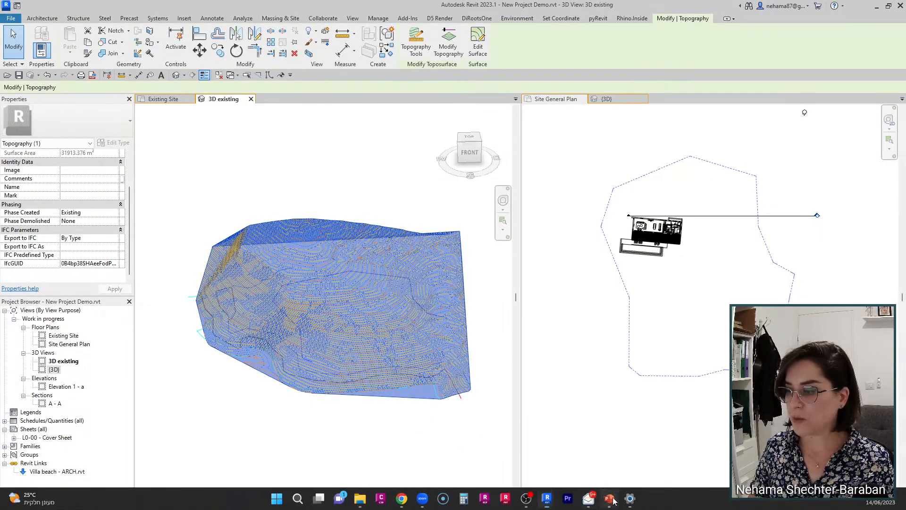
{"action": "left_click", "coordinate": [608, 499]}
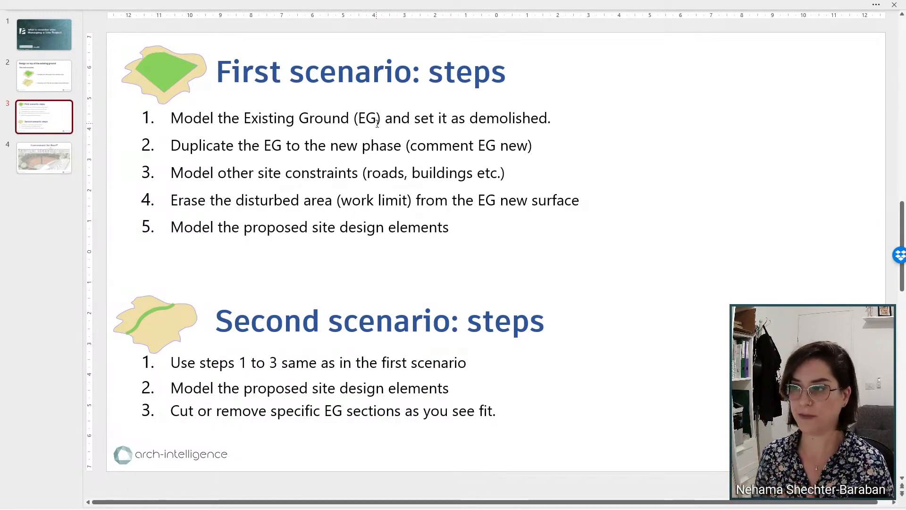
{"action": "left_click_drag", "start_coordinate": [384, 123], "coordinate": [519, 126]}
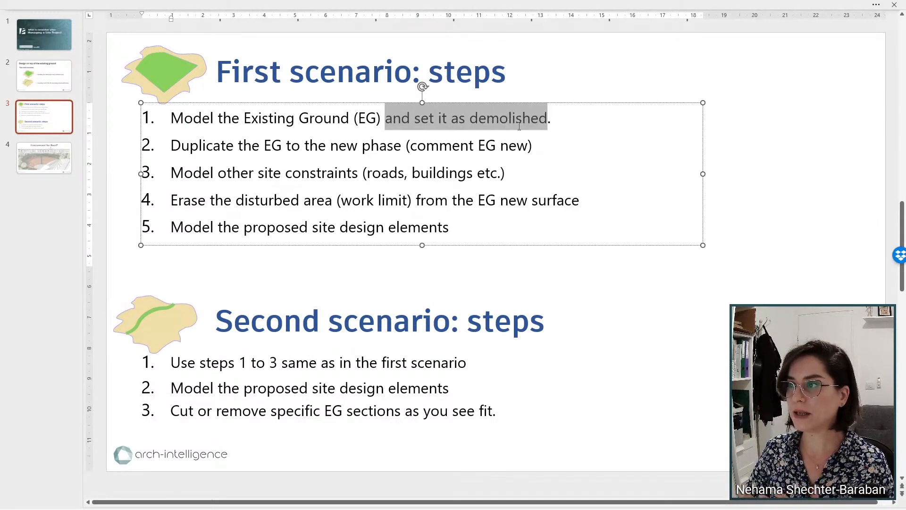
{"action": "mouse_move", "coordinate": [573, 508]}
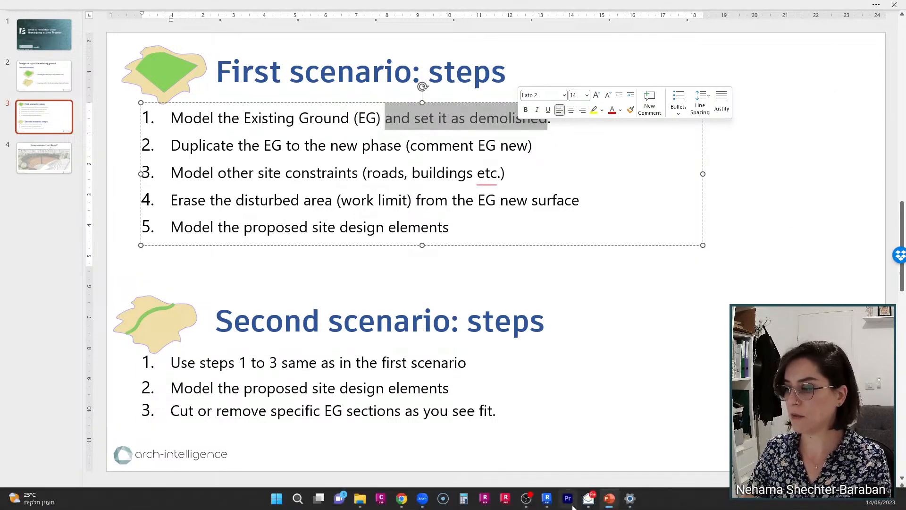
Step: Orbit the 3D existing view and select the survey toposurface
{"action": "mouse_move", "coordinate": [546, 498]}
{"action": "left_click", "coordinate": [495, 448]}
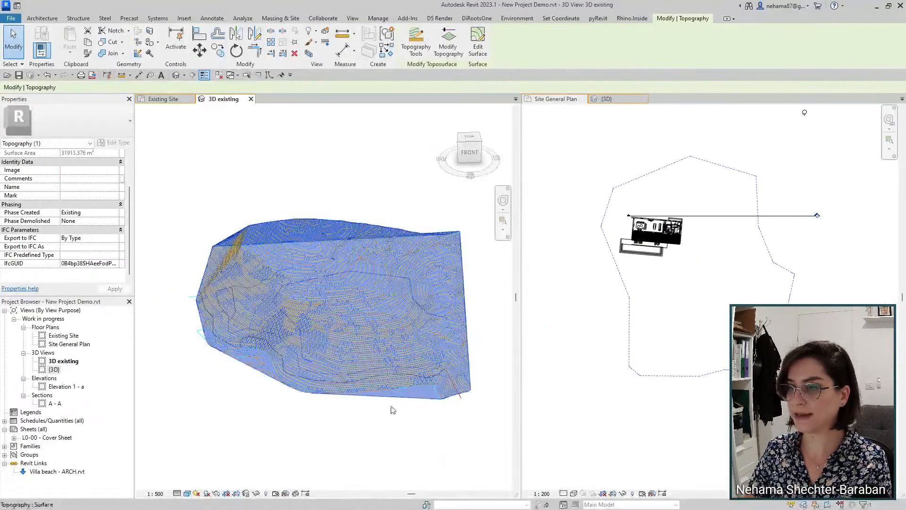
{"action": "left_click", "coordinate": [393, 410]}
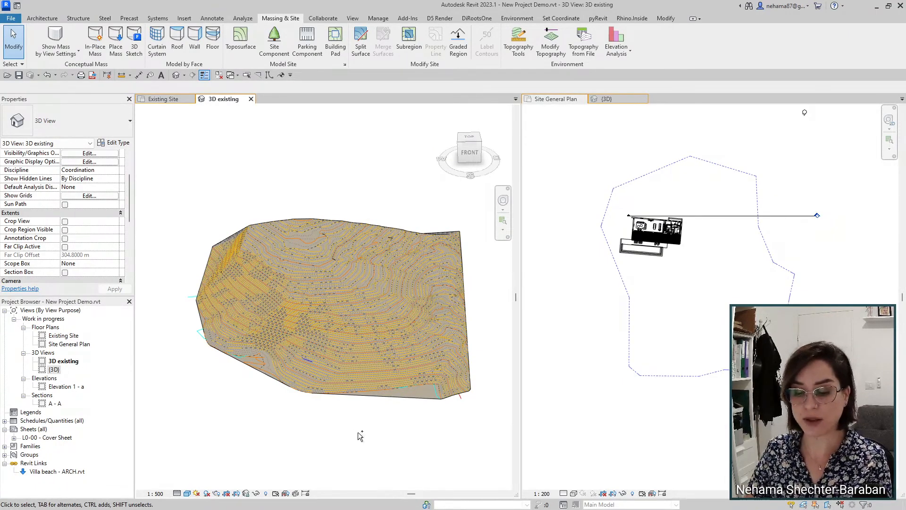
{"action": "left_click_drag", "start_coordinate": [383, 280], "coordinate": [307, 328]}
{"action": "left_click_drag", "start_coordinate": [313, 288], "coordinate": [362, 329]}
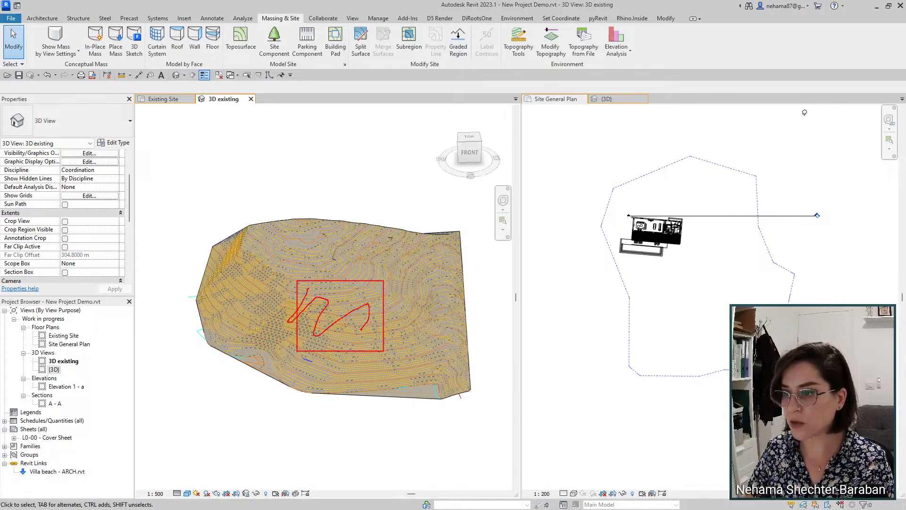
{"action": "mouse_move", "coordinate": [398, 236]}
{"action": "left_mouse_down"}
{"action": "mouse_move", "coordinate": [183, 328]}
{"action": "mouse_move", "coordinate": [436, 363]}
{"action": "mouse_move", "coordinate": [355, 220]}
{"action": "left_mouse_up"}
{"action": "key", "text": "Escape"}
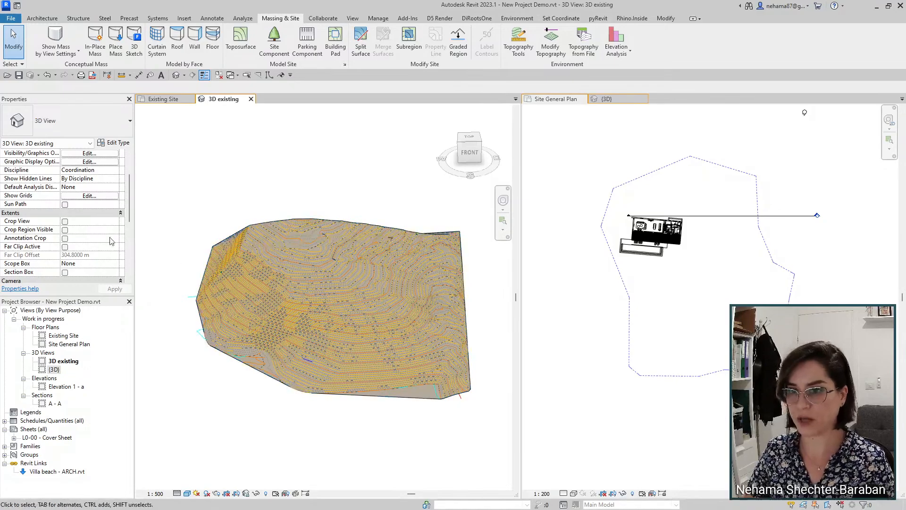
{"action": "scroll", "coordinate": [115, 216], "scroll_direction": "down", "scroll_amount": 1}
{"action": "left_click", "coordinate": [320, 321]}
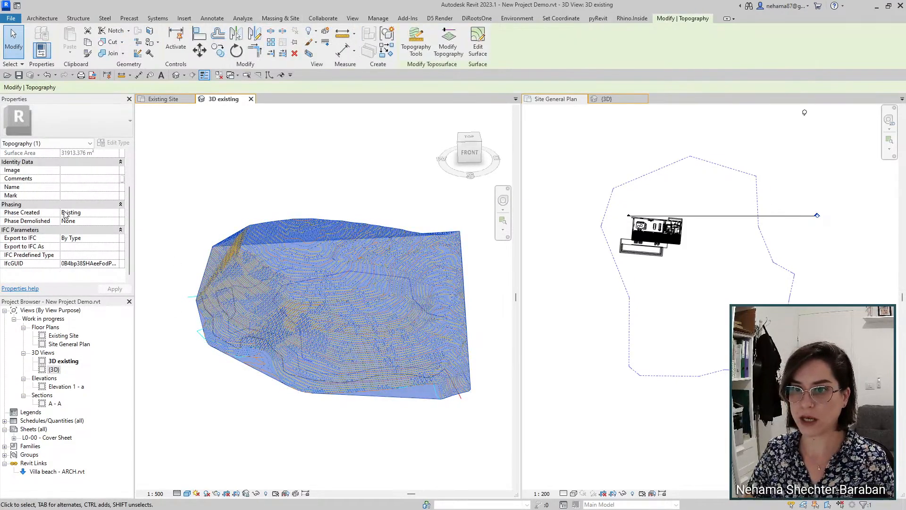
{"action": "scroll", "coordinate": [103, 223], "scroll_direction": "up", "scroll_amount": 2}
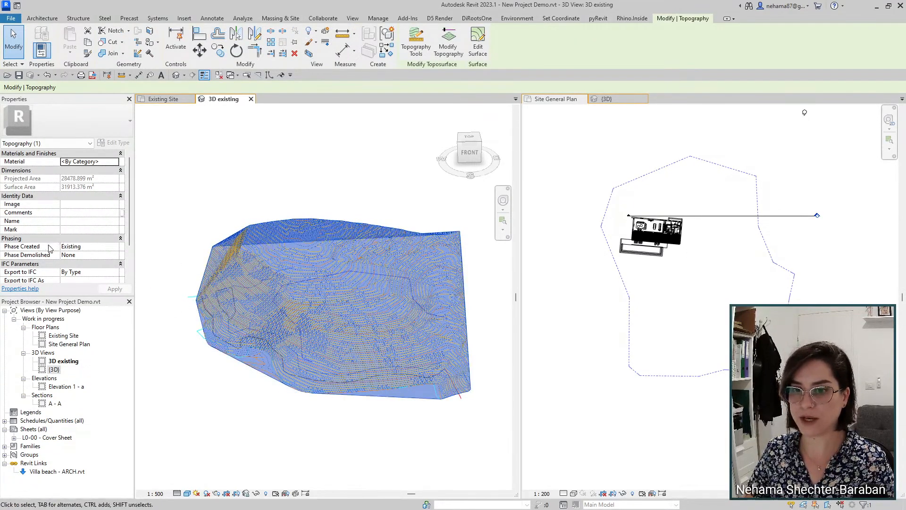
Step: Set the toposurface's Phase Demolished to New Construction, then bring back the PowerPoint steps slide
{"action": "left_click", "coordinate": [115, 255]}
{"action": "left_click", "coordinate": [116, 255]}
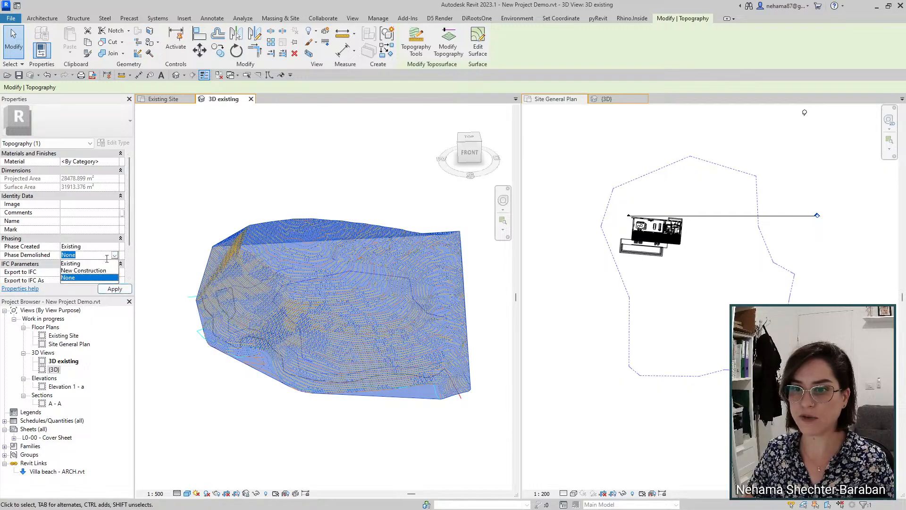
{"action": "left_click", "coordinate": [91, 278]}
{"action": "left_click", "coordinate": [105, 288]}
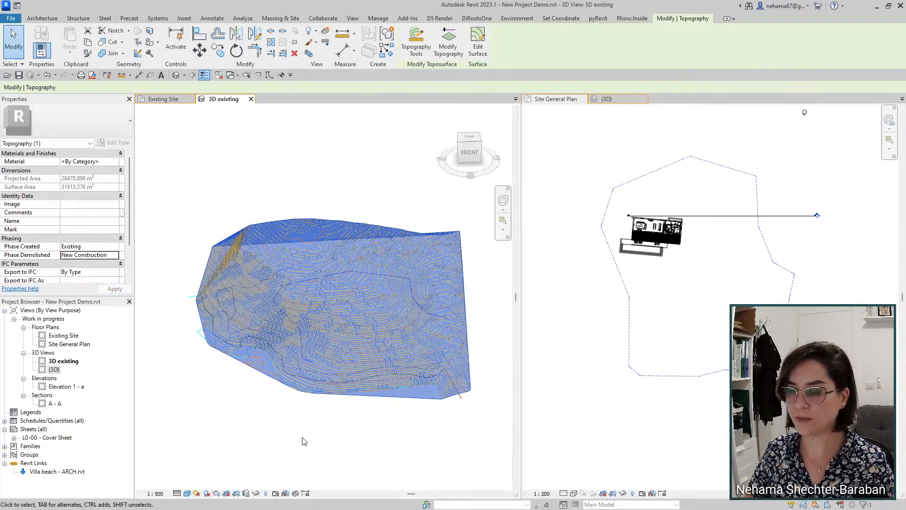
{"action": "left_click", "coordinate": [305, 441]}
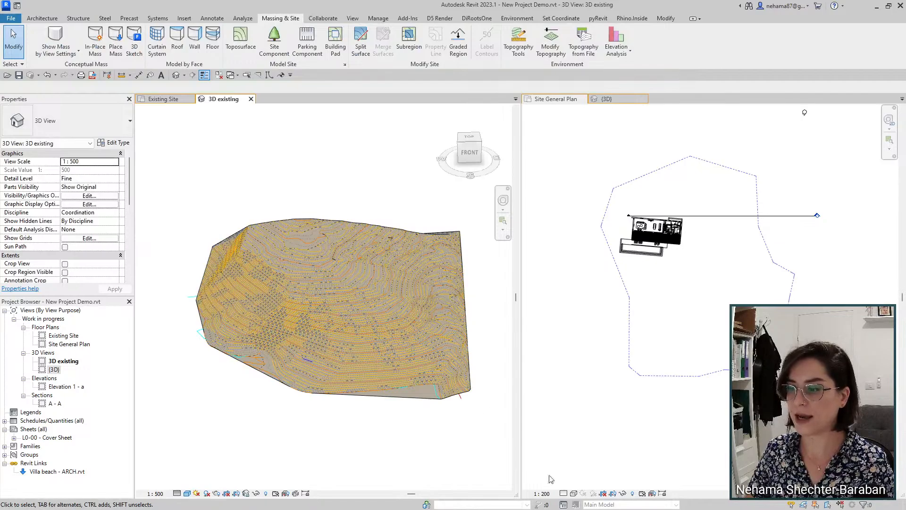
{"action": "mouse_move", "coordinate": [564, 506]}
{"action": "left_click", "coordinate": [610, 499]}
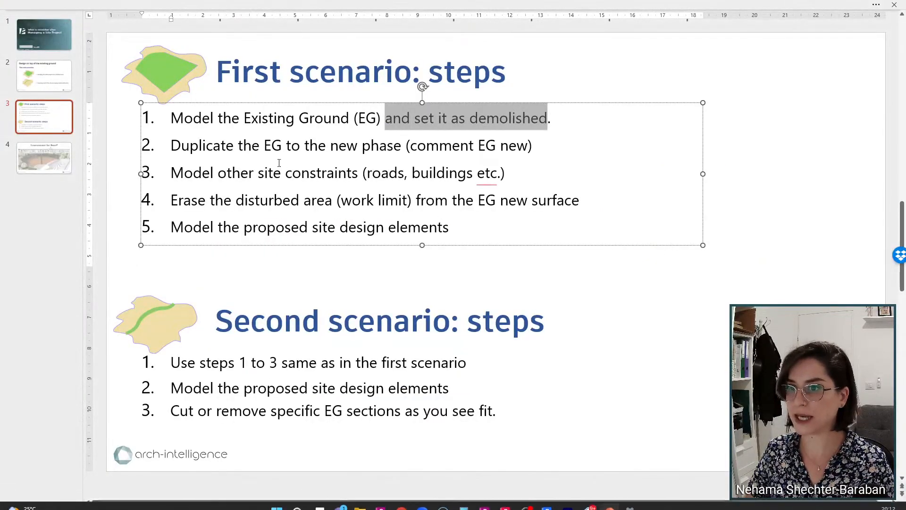
Step: Highlight step 2 about duplicating the EG, then return to Revit's 3D existing view
{"action": "left_click", "coordinate": [207, 145]}
{"action": "left_click_drag", "start_coordinate": [165, 147], "coordinate": [535, 146]}
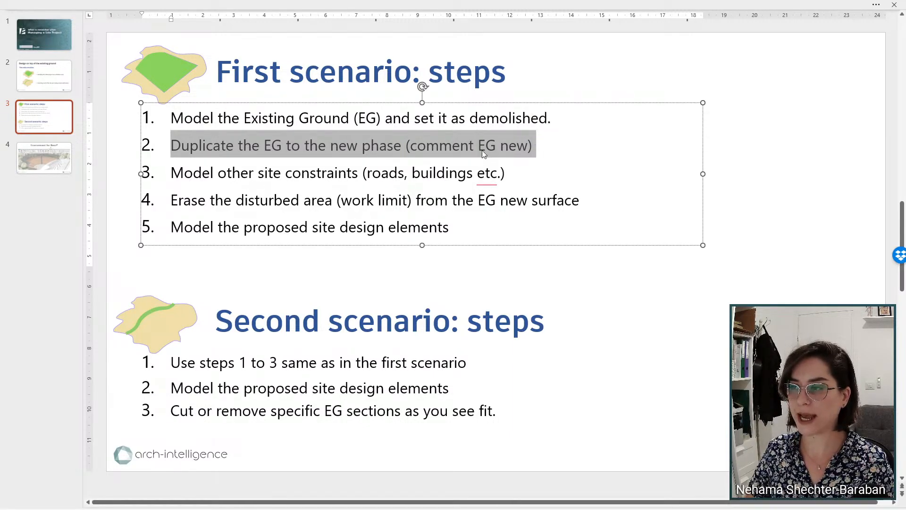
{"action": "left_click", "coordinate": [845, 196]}
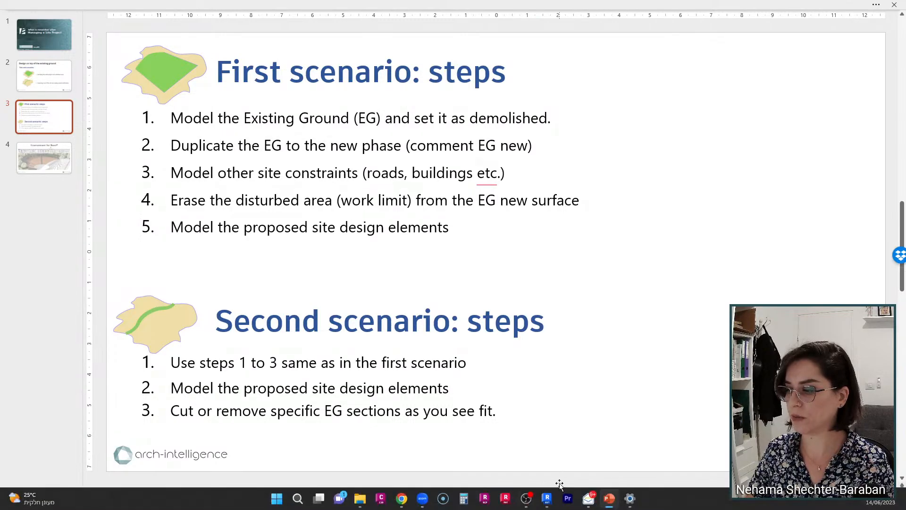
{"action": "mouse_move", "coordinate": [546, 496]}
{"action": "left_click", "coordinate": [529, 467]}
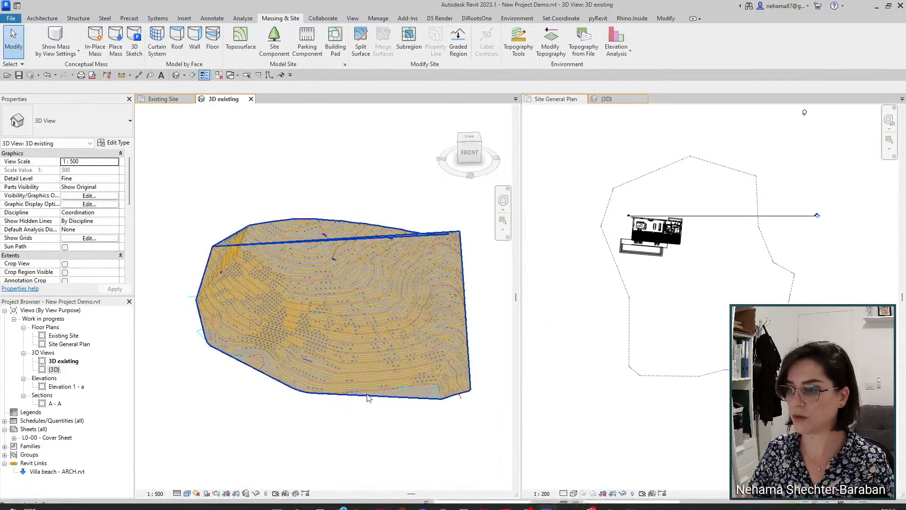
Step: Give the survey toposurface the comment EG and copy it to the clipboard
{"action": "left_click", "coordinate": [395, 399]}
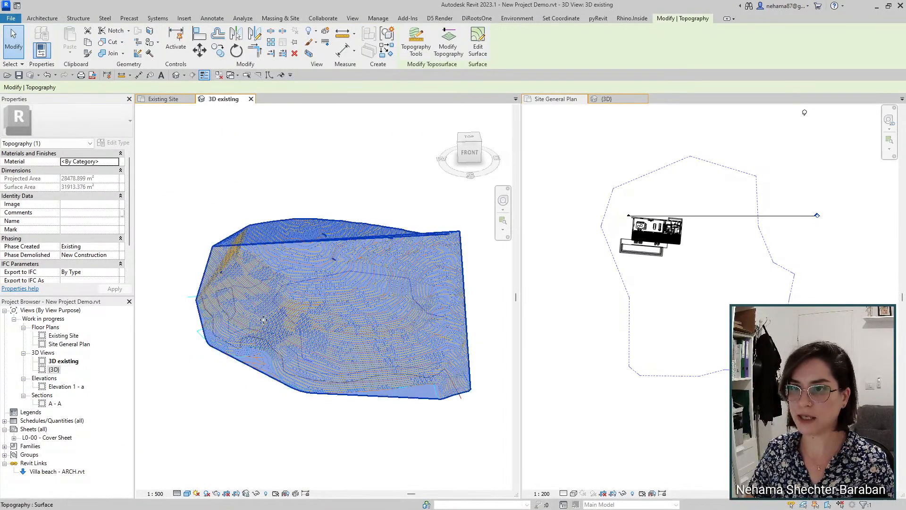
{"action": "left_click", "coordinate": [81, 212]}
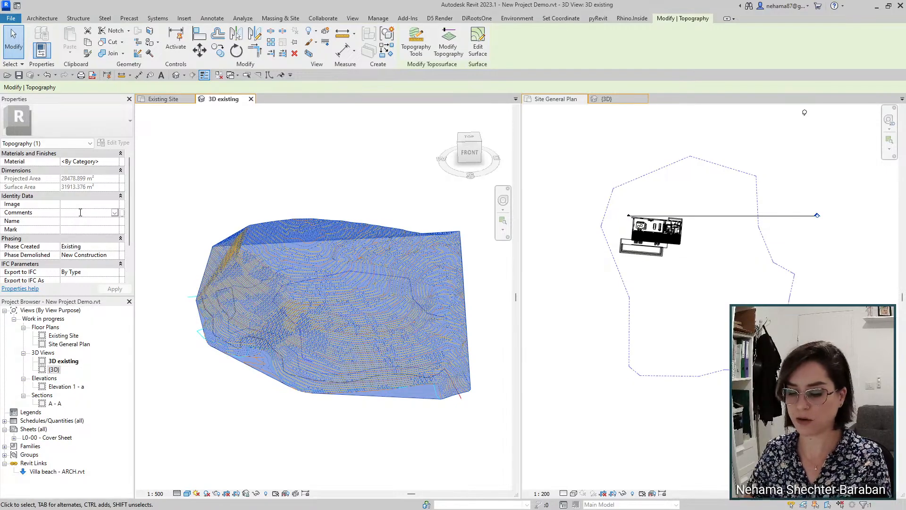
{"action": "type", "text": "eg"}
{"action": "key", "text": "BackSpace"}
{"action": "key", "text": "BackSpace"}
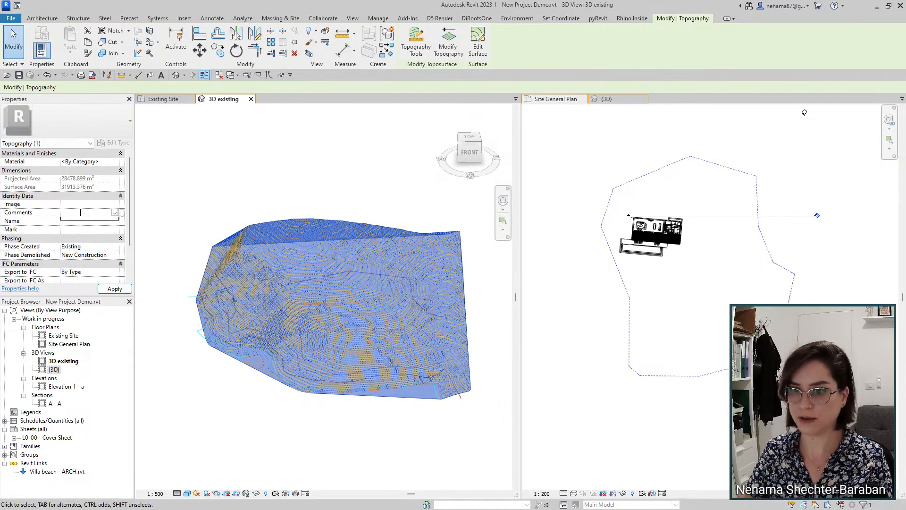
{"action": "type", "text": "EG"}
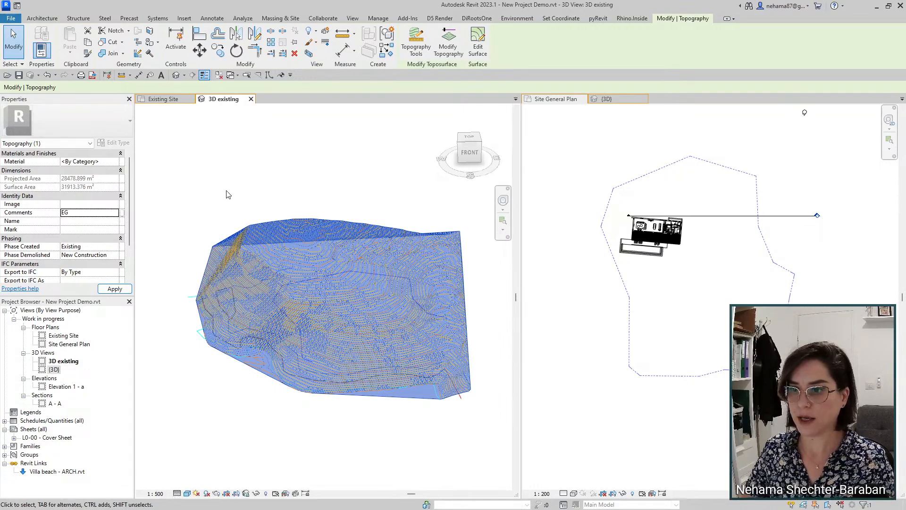
{"action": "key", "text": "Return"}
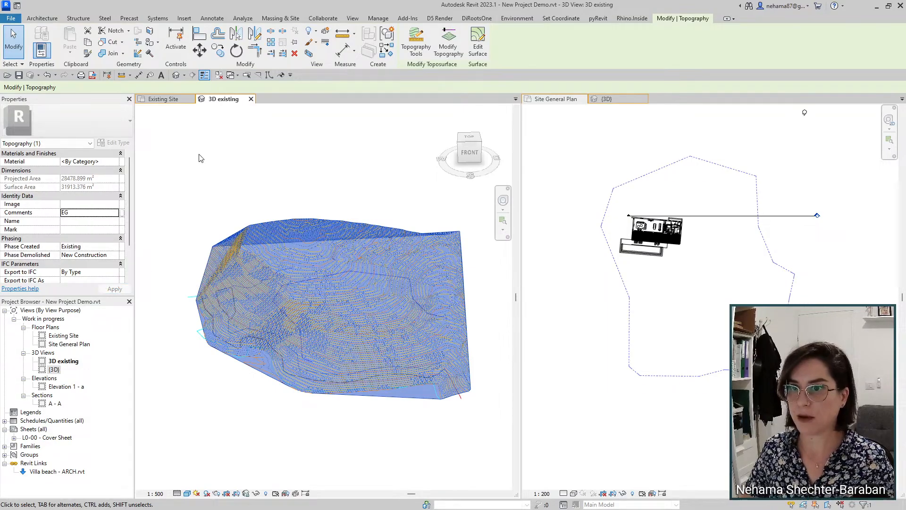
{"action": "left_click", "coordinate": [89, 44]}
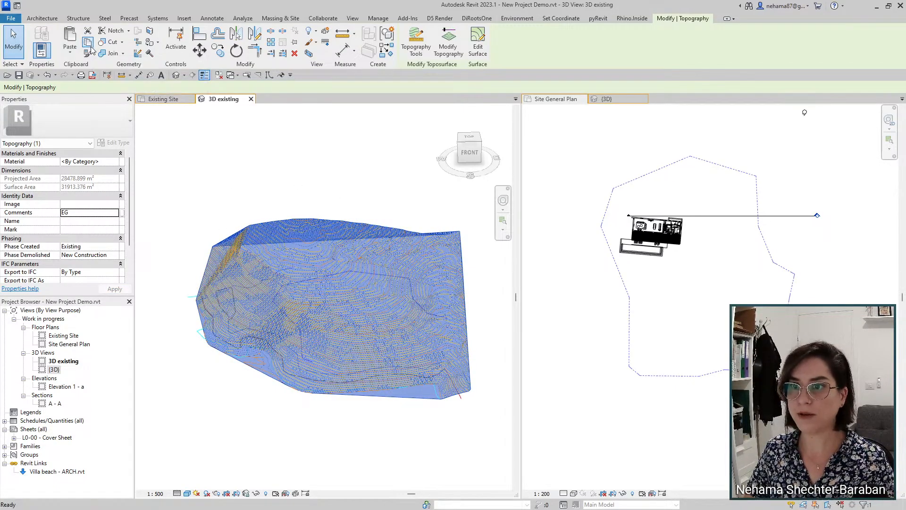
{"action": "left_click", "coordinate": [699, 436]}
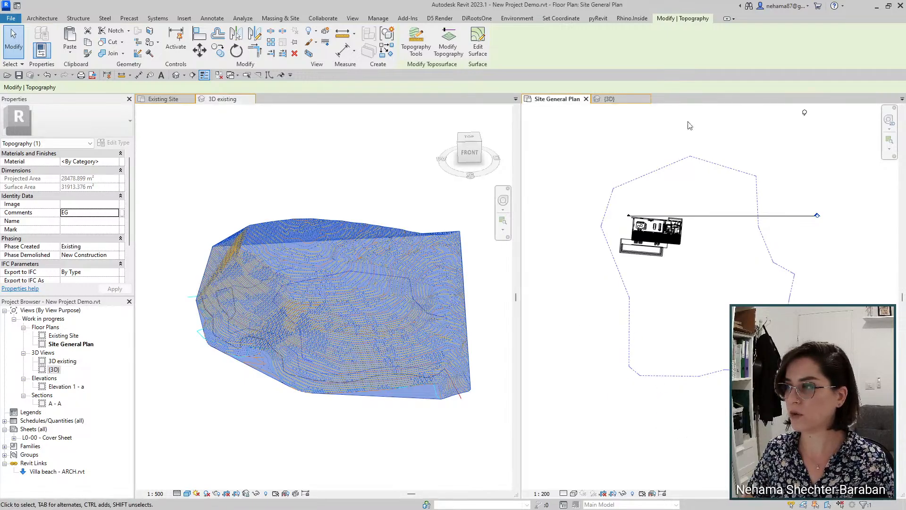
Step: Paste the topography Aligned to Same Place and show the {3D} view alongside
{"action": "left_click", "coordinate": [70, 55]}
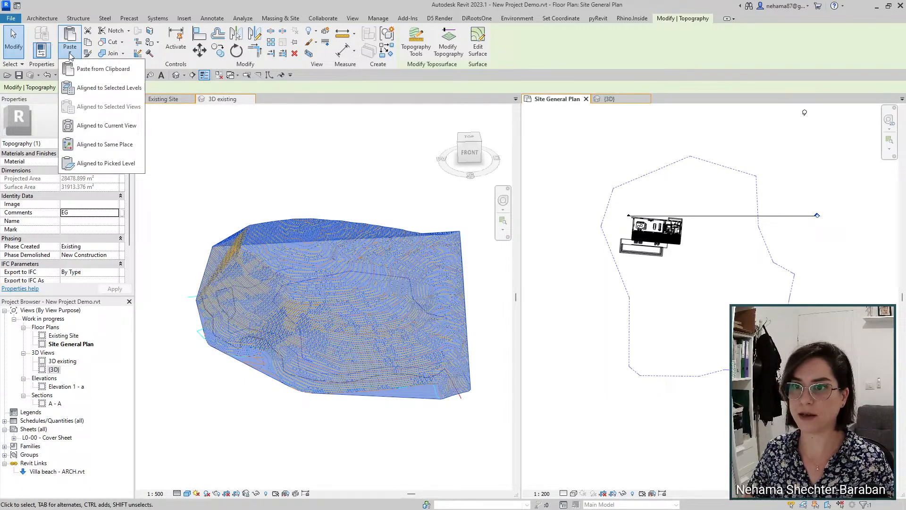
{"action": "left_click", "coordinate": [122, 145]}
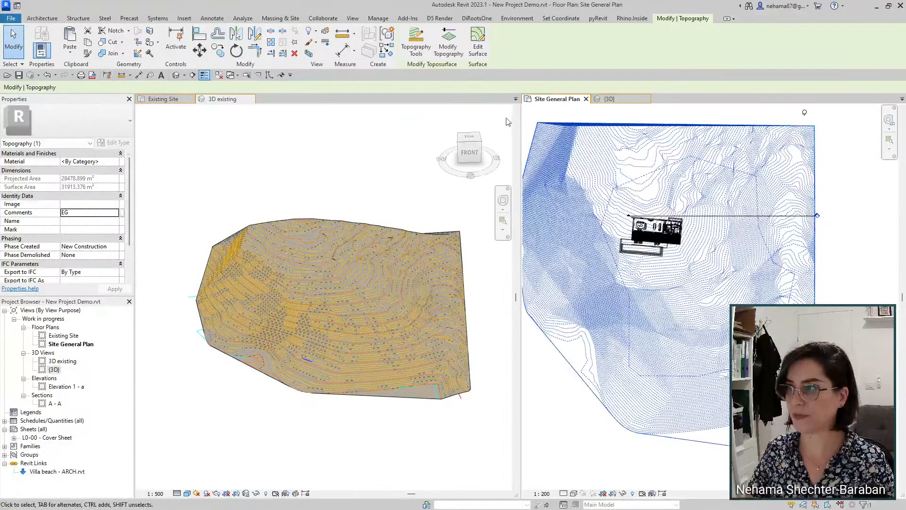
{"action": "left_click", "coordinate": [611, 99]}
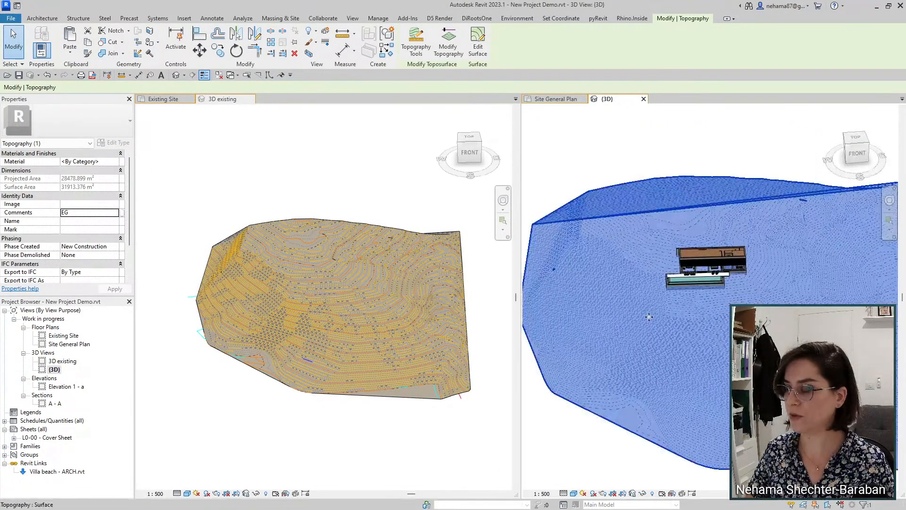
{"action": "scroll", "coordinate": [649, 316], "scroll_direction": "down", "scroll_amount": 3}
{"action": "left_click", "coordinate": [710, 419]}
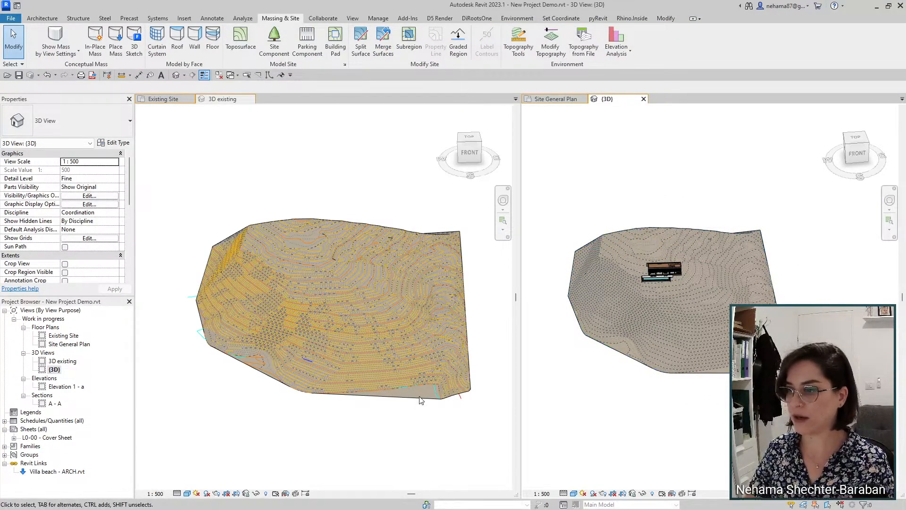
Step: Select the original and pasted topographies in turn to compare their Phase Created values
{"action": "left_click", "coordinate": [423, 247]}
{"action": "left_click", "coordinate": [422, 247]}
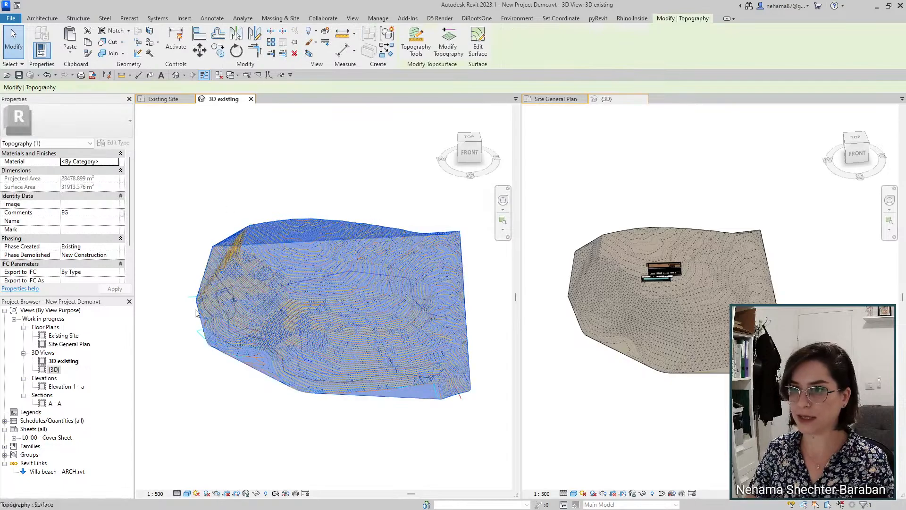
{"action": "left_click", "coordinate": [717, 231]}
{"action": "left_click", "coordinate": [717, 232]}
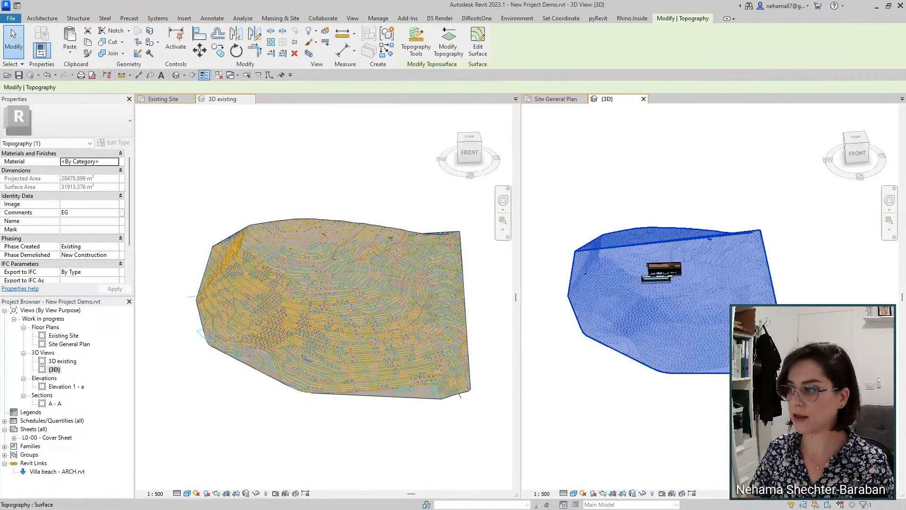
{"action": "left_click", "coordinate": [423, 399]}
{"action": "left_click", "coordinate": [421, 400]}
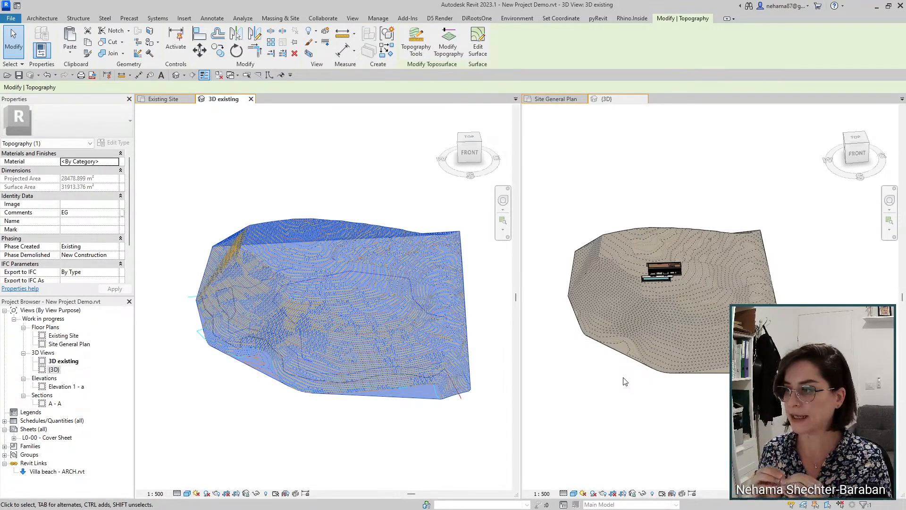
{"action": "left_click", "coordinate": [657, 310]}
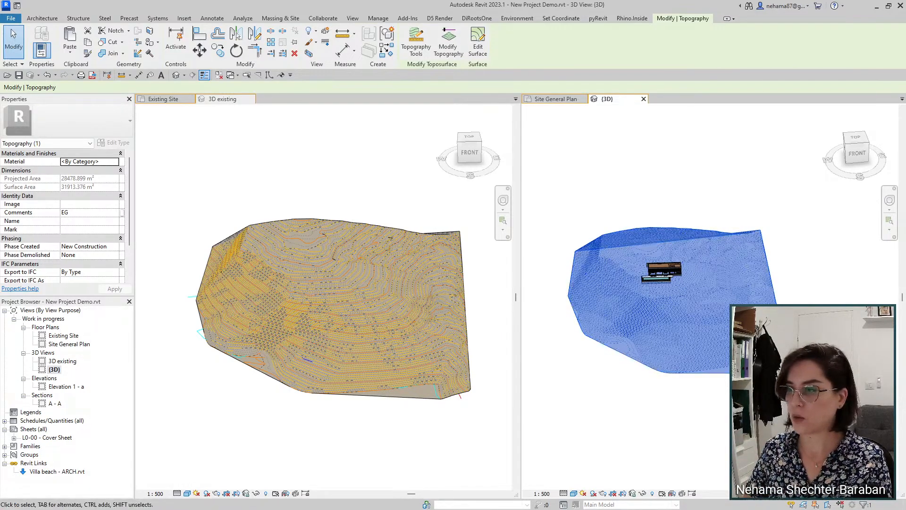
{"action": "left_click", "coordinate": [680, 208]}
{"action": "left_click", "coordinate": [679, 238]}
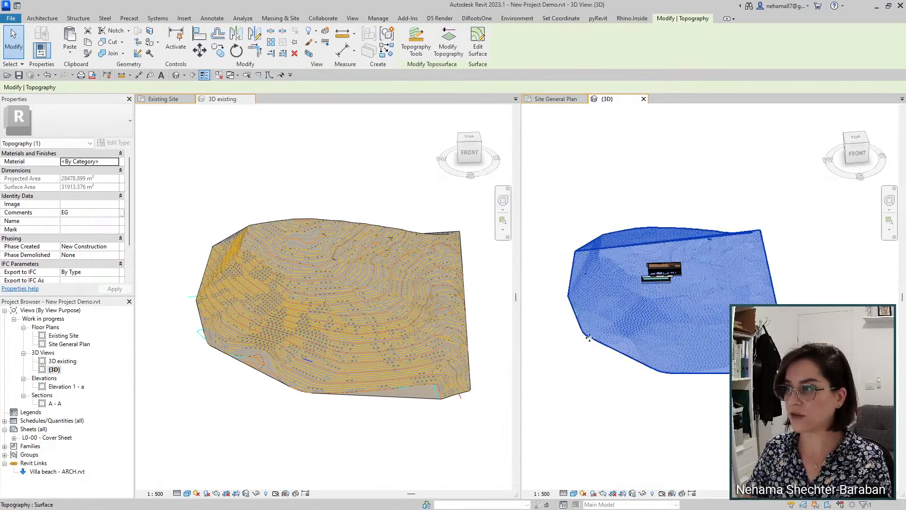
Step: Change the pasted topography's Comments to 'EG (new)' and check both surfaces' comments
{"action": "left_click", "coordinate": [80, 212]}
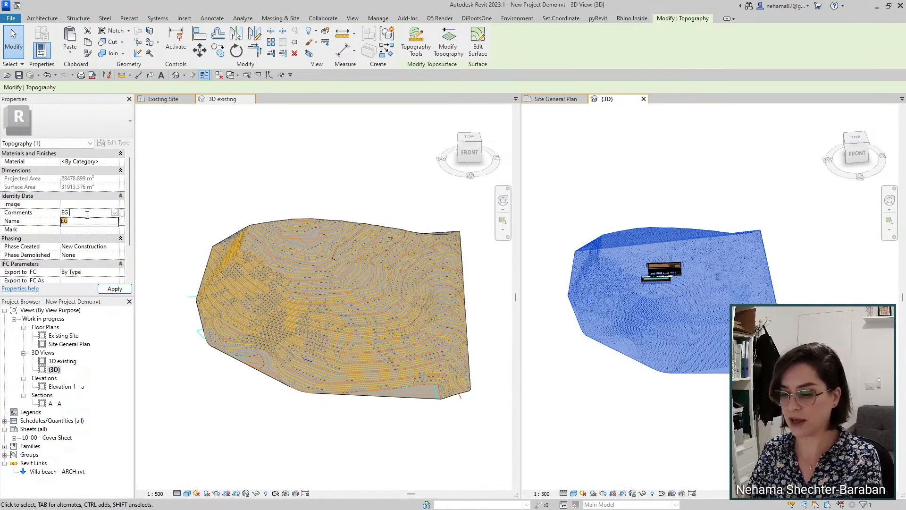
{"action": "type", "text": "(new"}
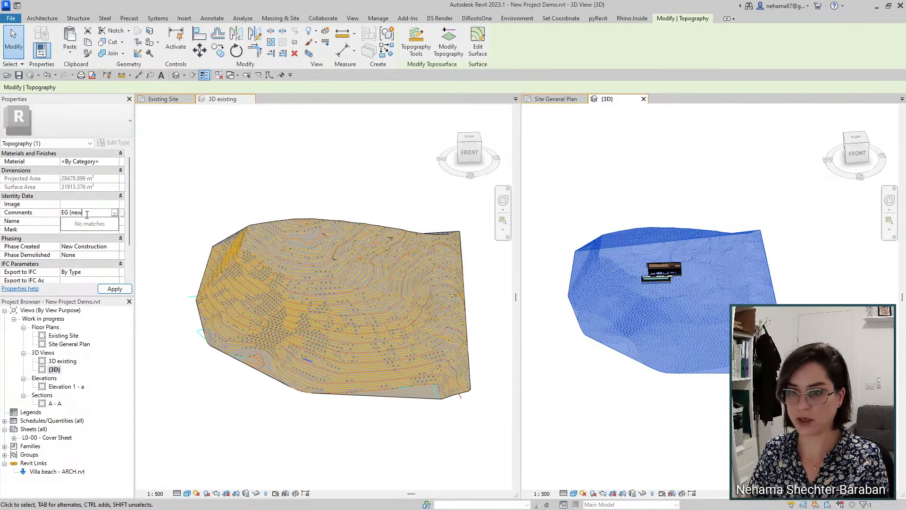
{"action": "key", "text": "Return"}
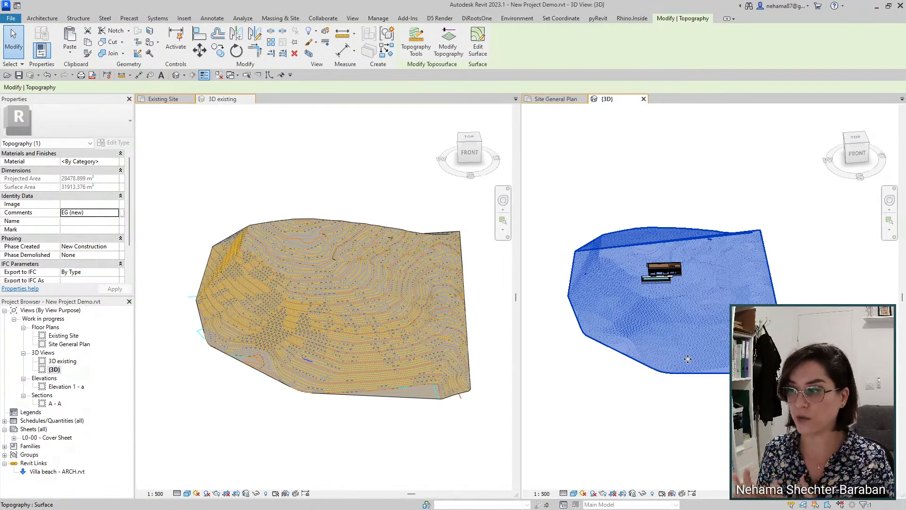
{"action": "left_click", "coordinate": [404, 388]}
{"action": "left_click", "coordinate": [687, 372]}
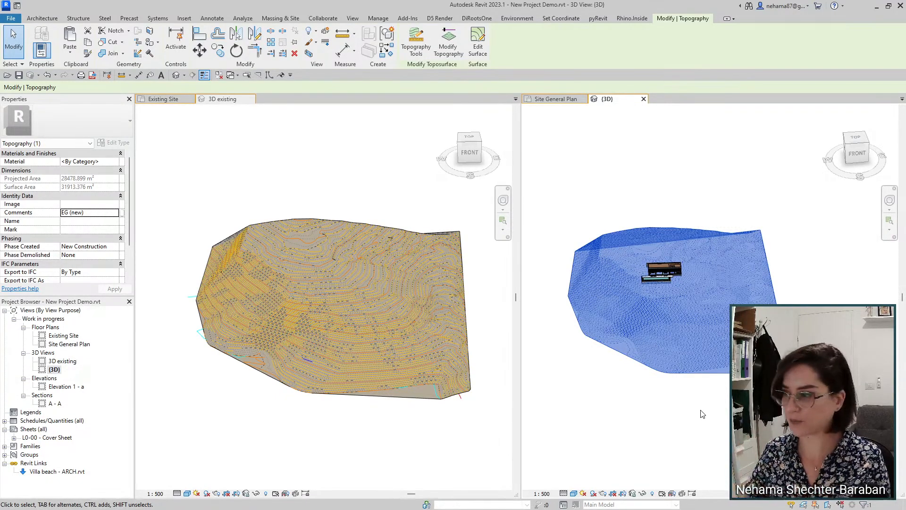
Step: Select the original and the pasted topography again to recheck them
{"action": "left_click", "coordinate": [689, 424]}
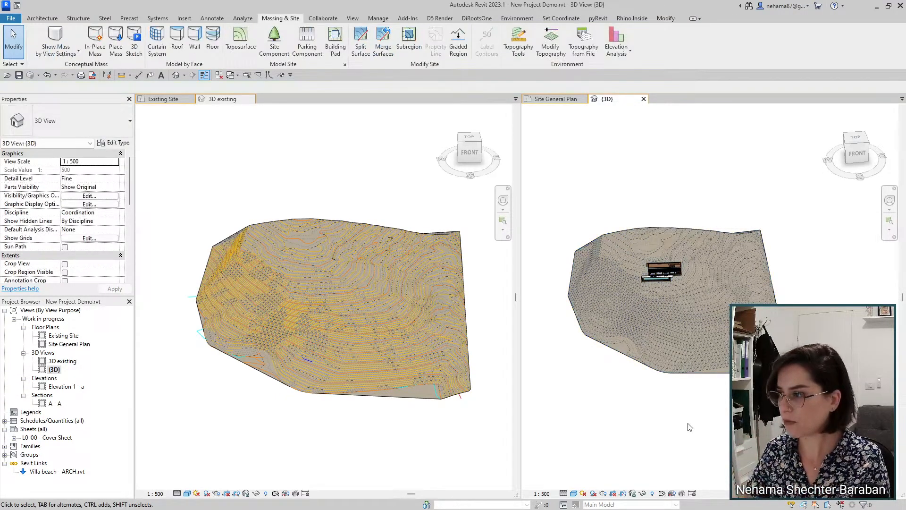
{"action": "left_click", "coordinate": [418, 398]}
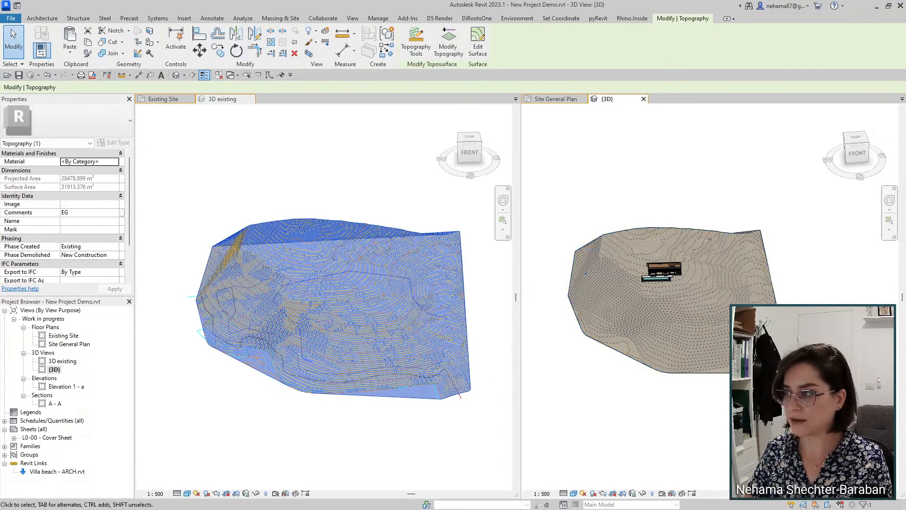
{"action": "left_click", "coordinate": [712, 418]}
{"action": "left_click", "coordinate": [669, 399]}
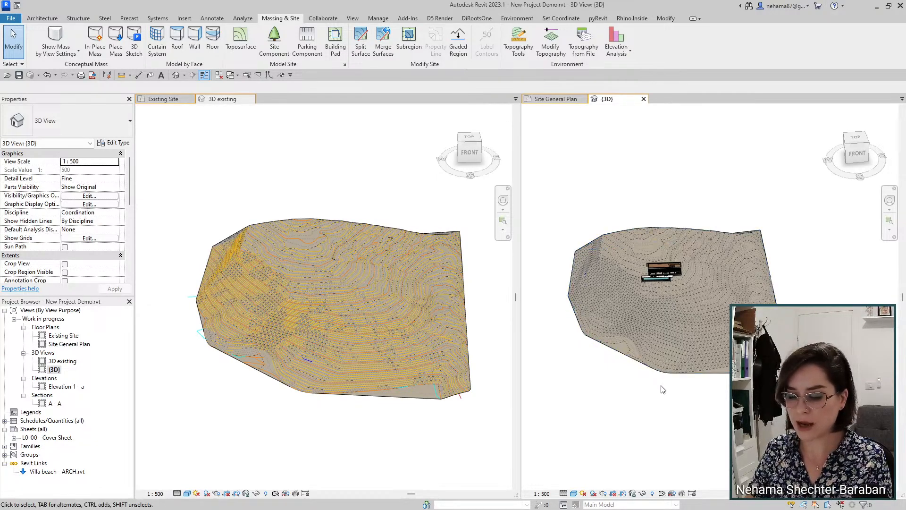
Step: Tab the views with TW, select the centred {3D} topography, then highlight step 3 in PowerPoint
{"action": "key", "text": "t"}
{"action": "key", "text": "w"}
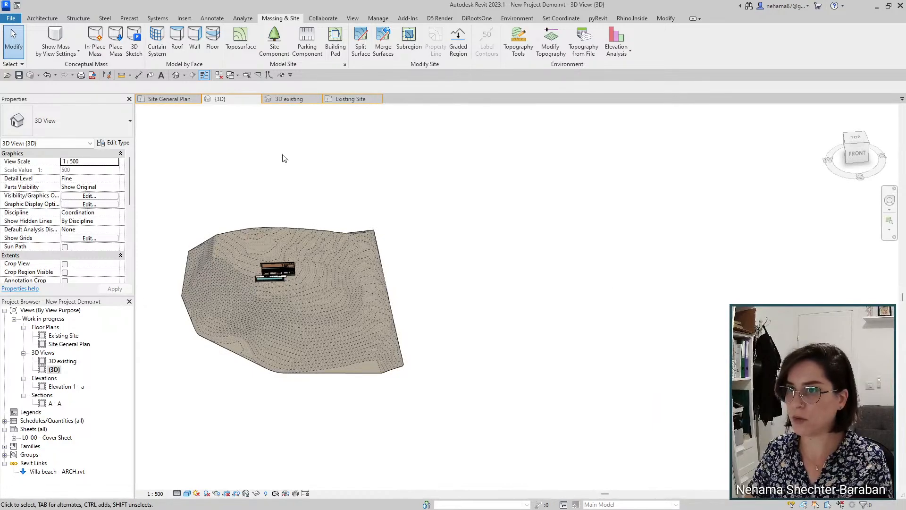
{"action": "middle_click_drag", "start_coordinate": [405, 371], "coordinate": [523, 397]}
{"action": "scroll", "coordinate": [339, 293], "scroll_direction": "up", "scroll_amount": 3}
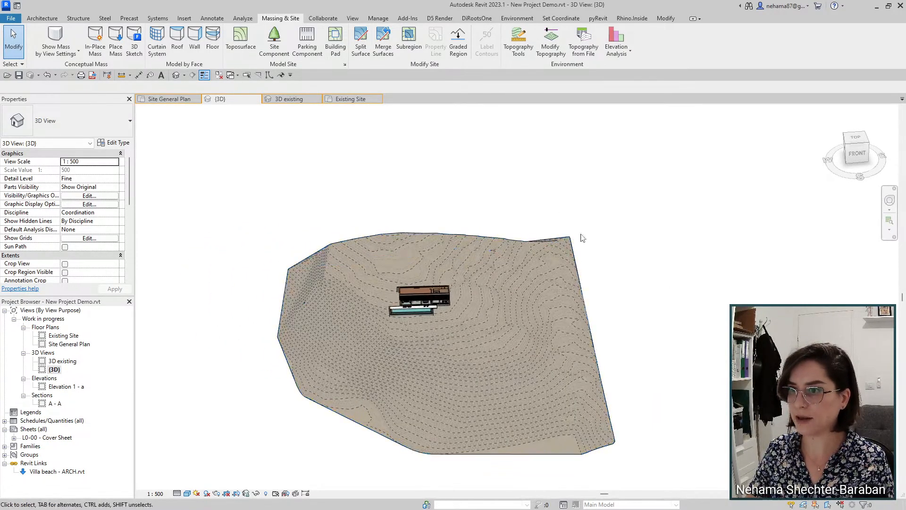
{"action": "left_click", "coordinate": [556, 429]}
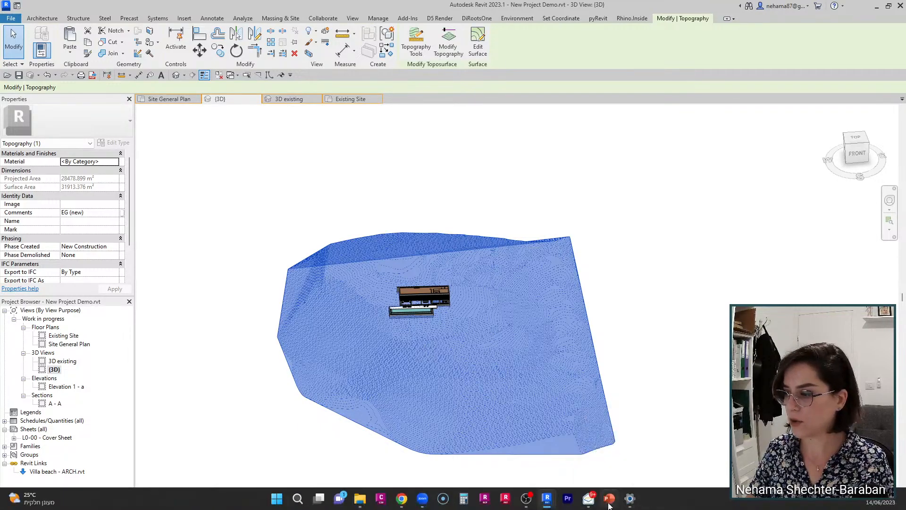
{"action": "left_click", "coordinate": [609, 502]}
{"action": "left_click_drag", "start_coordinate": [172, 173], "coordinate": [531, 175]}
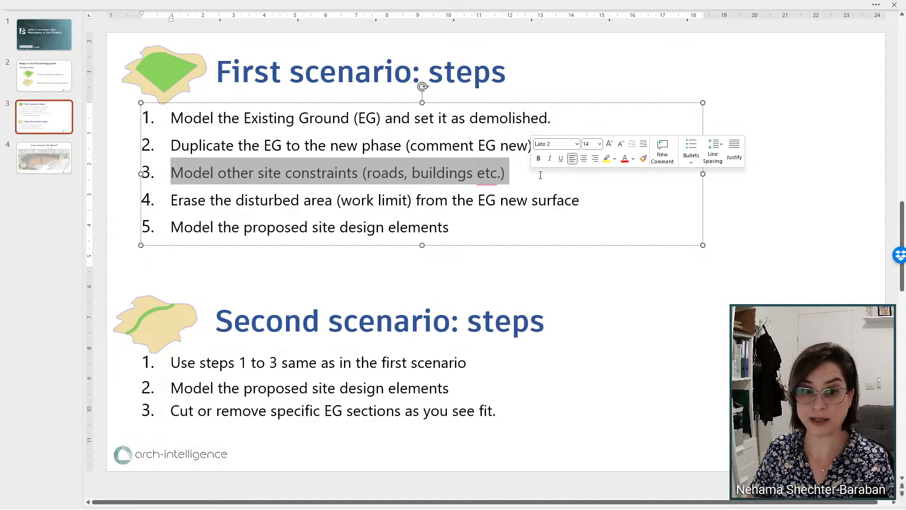
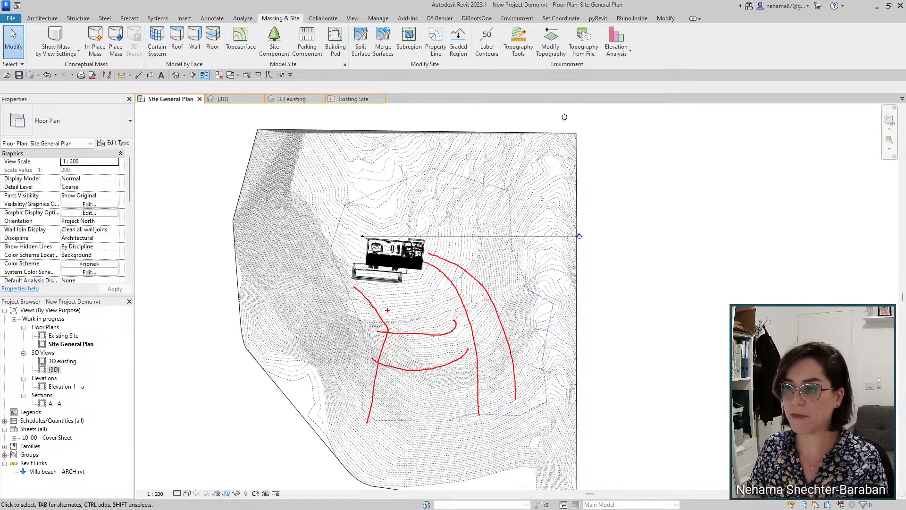
Step: Clear a window selection on the Site General Plan showing the toposurface and work-limit boundary
{"action": "mouse_move", "coordinate": [387, 310]}
{"action": "left_mouse_down"}
{"action": "mouse_move", "coordinate": [360, 260]}
{"action": "mouse_move", "coordinate": [429, 238]}
{"action": "mouse_move", "coordinate": [479, 298]}
{"action": "mouse_move", "coordinate": [493, 369]}
{"action": "left_mouse_up"}
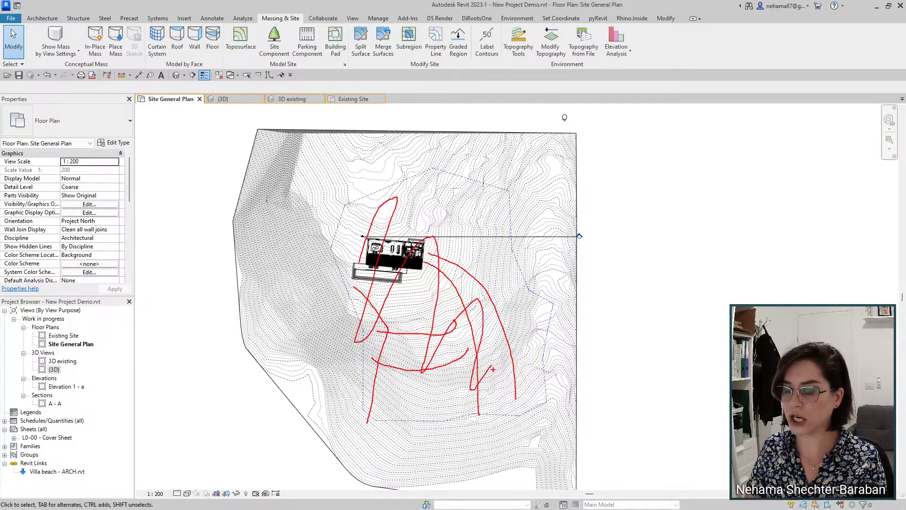
{"action": "key", "text": "Escape"}
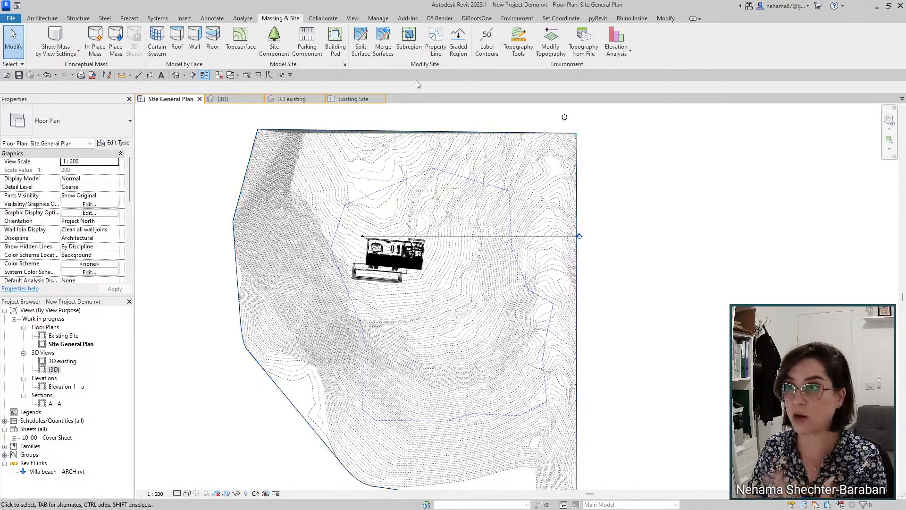
Step: Start Split Surface on the toposurface and switch to Pick Lines
{"action": "left_click", "coordinate": [369, 53]}
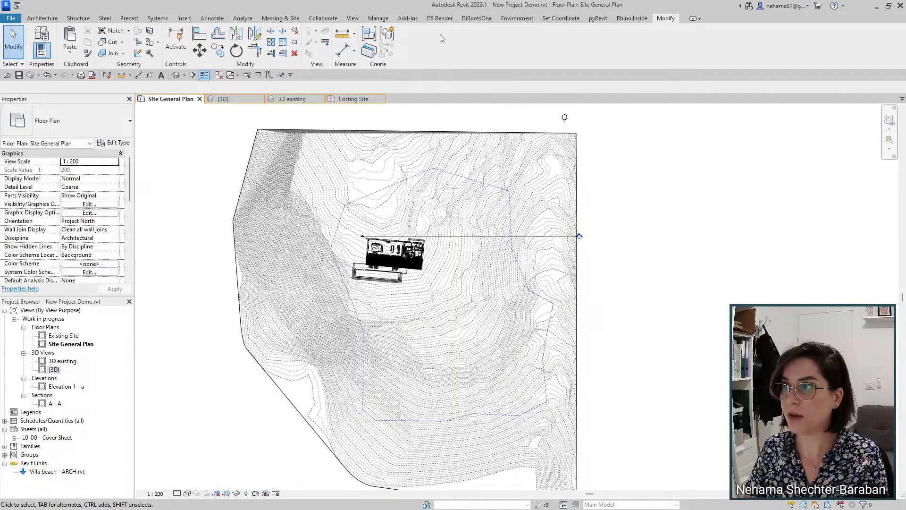
{"action": "left_click", "coordinate": [289, 18]}
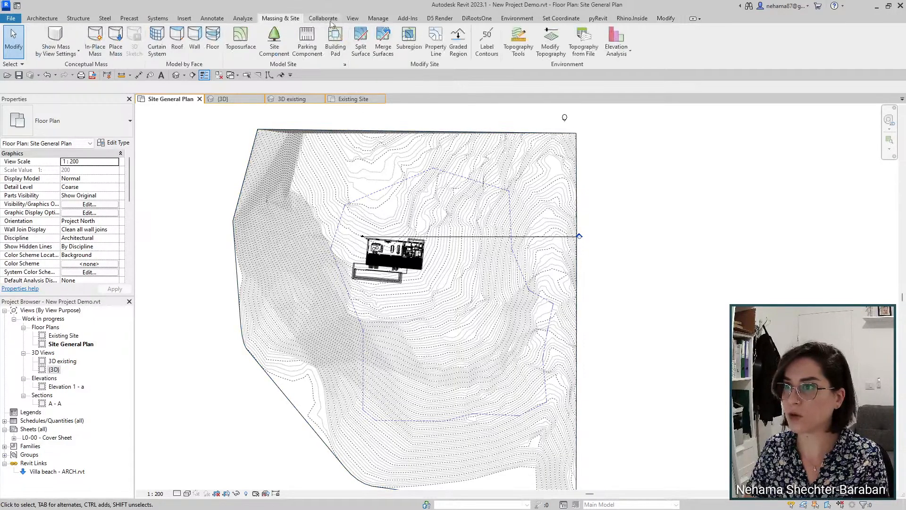
{"action": "left_click", "coordinate": [361, 42]}
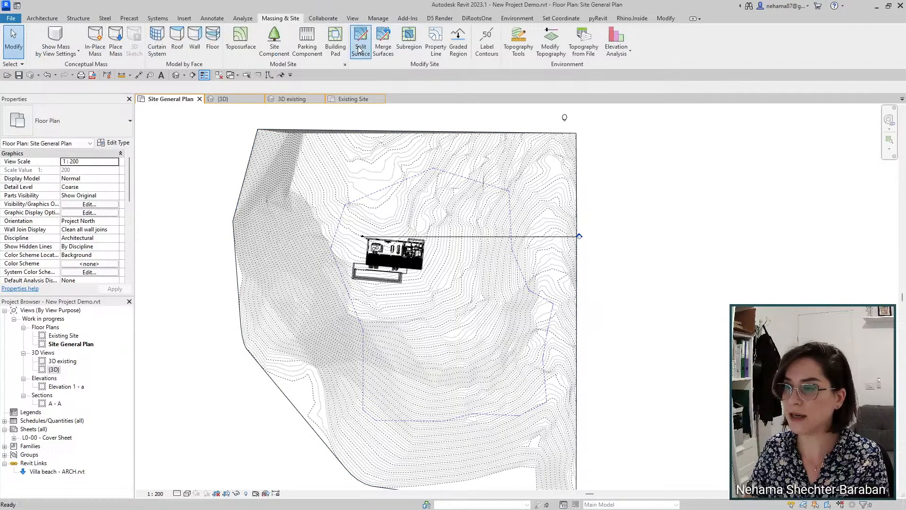
{"action": "left_click", "coordinate": [553, 152]}
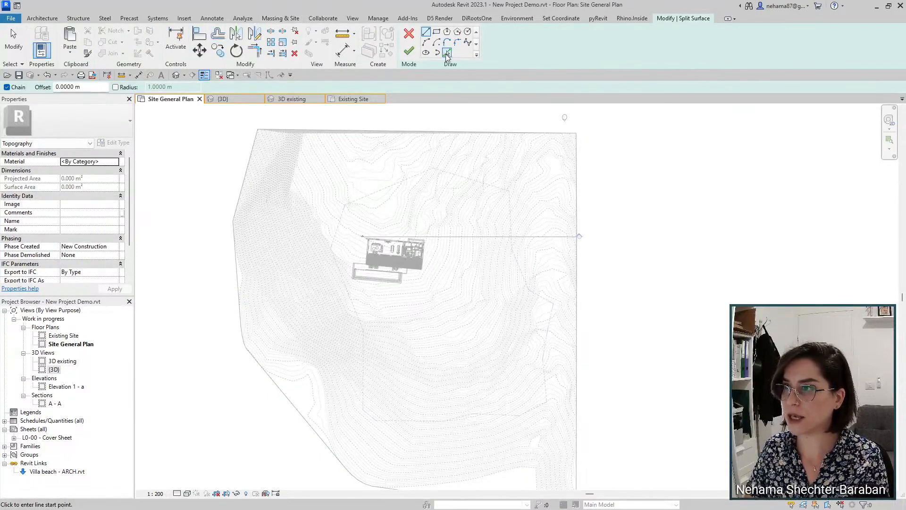
{"action": "left_click", "coordinate": [446, 53]}
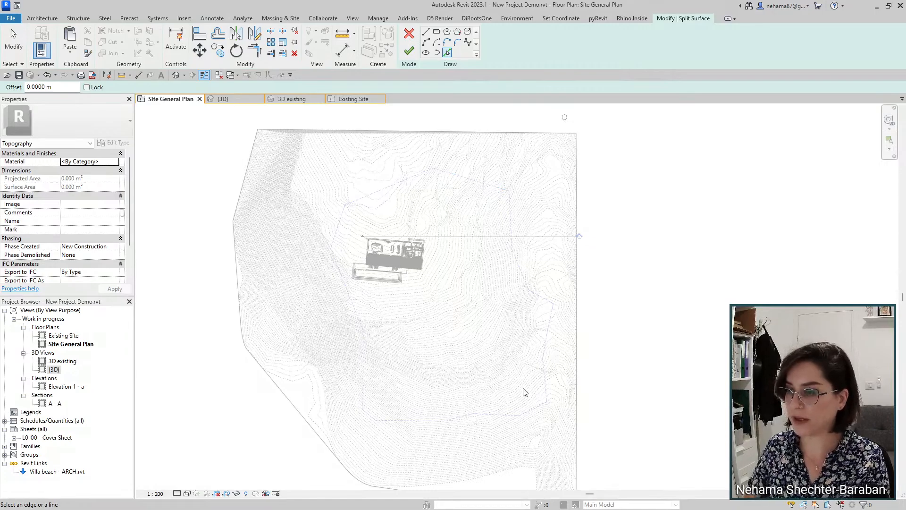
Step: Pick the seven right-side work-limit property line segments
{"action": "left_click", "coordinate": [487, 187]}
{"action": "left_click", "coordinate": [511, 214]}
{"action": "left_click", "coordinate": [517, 260]}
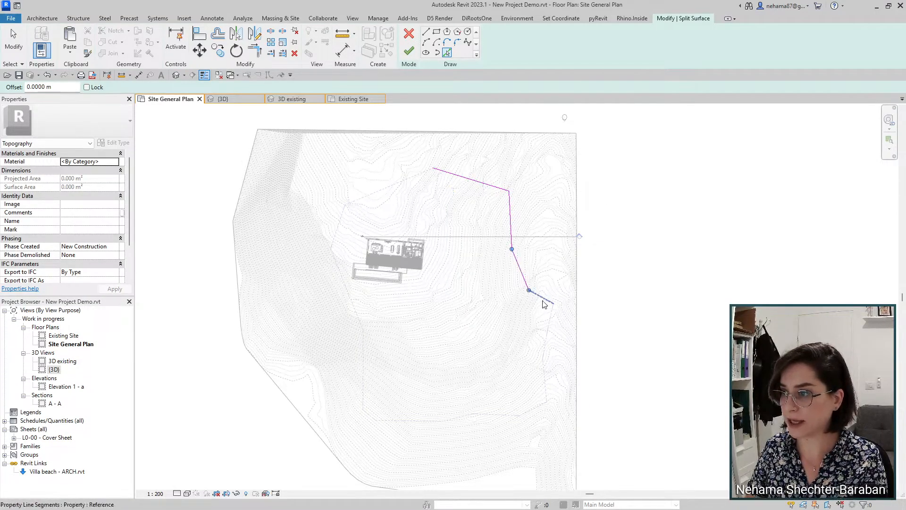
{"action": "left_click", "coordinate": [542, 304]}
{"action": "left_click", "coordinate": [548, 331]}
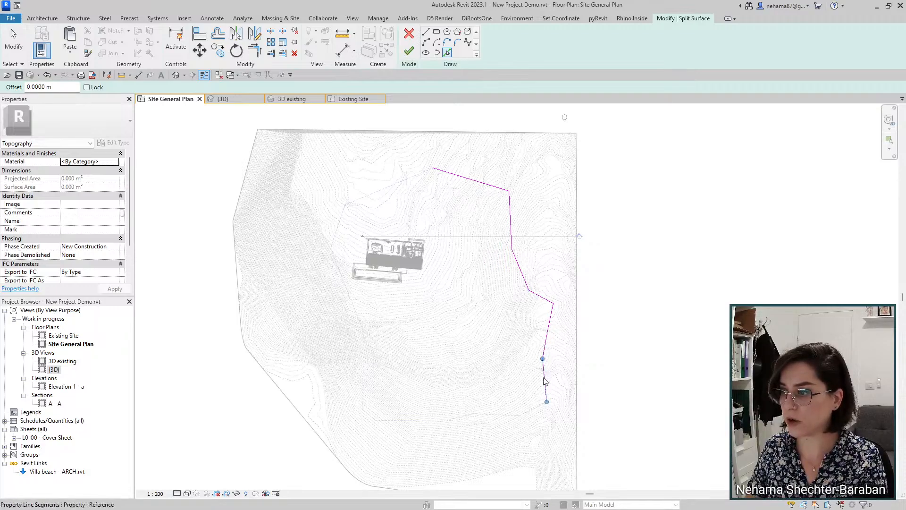
{"action": "left_click", "coordinate": [545, 381]}
{"action": "left_click", "coordinate": [535, 408]}
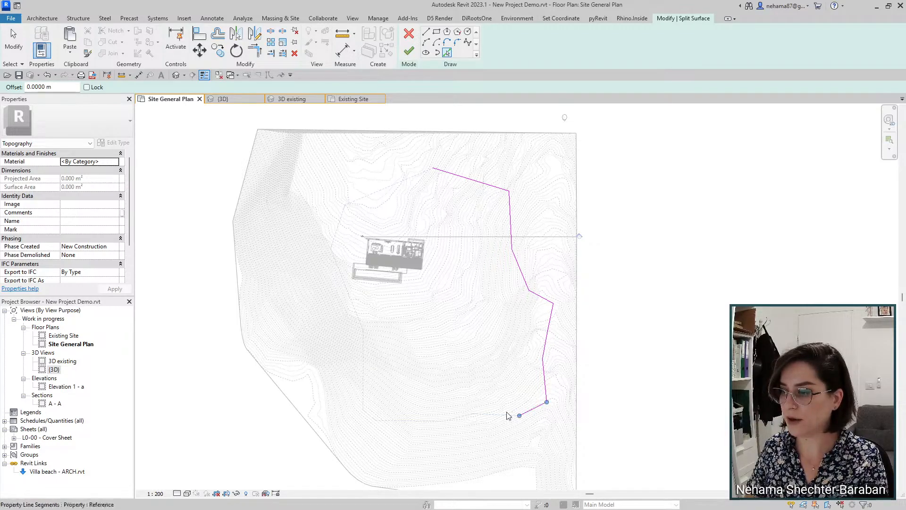
Step: Pick the bottom and left boundary segments to close the loop, and finish the split
{"action": "left_click", "coordinate": [470, 415]}
{"action": "left_click", "coordinate": [454, 418]}
{"action": "left_click", "coordinate": [422, 420]}
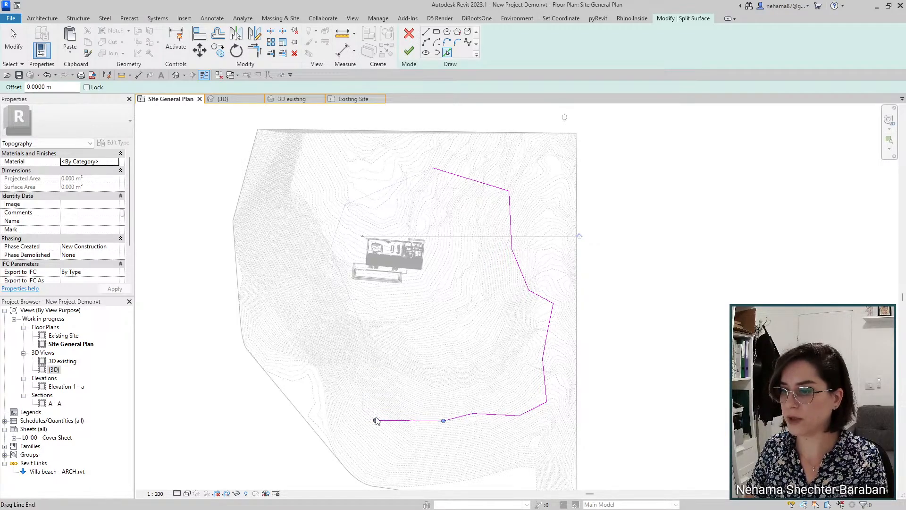
{"action": "left_click", "coordinate": [366, 395]}
{"action": "left_click", "coordinate": [349, 296]}
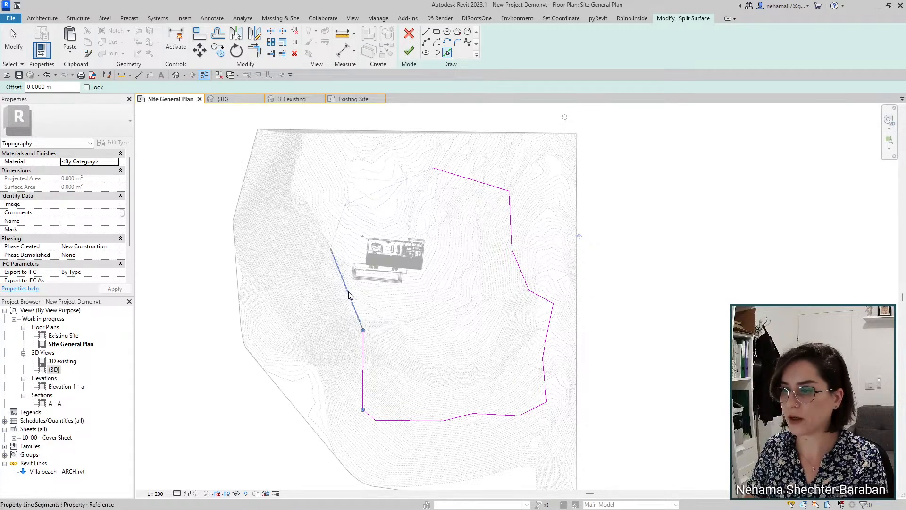
{"action": "left_click", "coordinate": [376, 191]}
{"action": "left_click", "coordinate": [408, 51]}
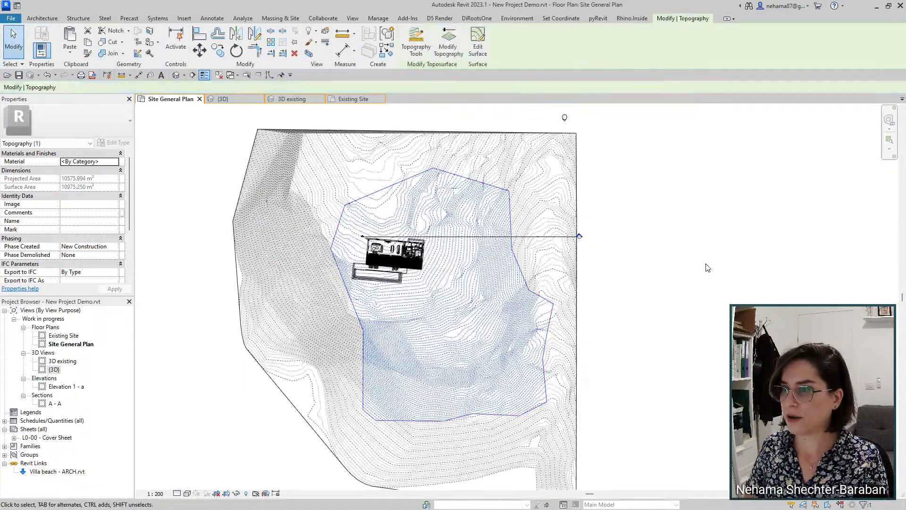
Step: Delete the split-off inner surface in {3D} and orbit to a top-down view of the hole
{"action": "left_click", "coordinate": [221, 99]}
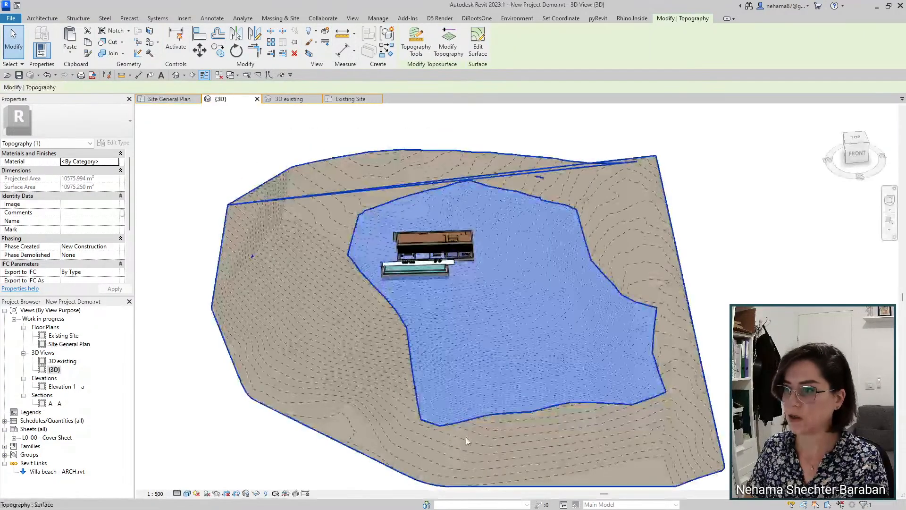
{"action": "left_click", "coordinate": [294, 55]}
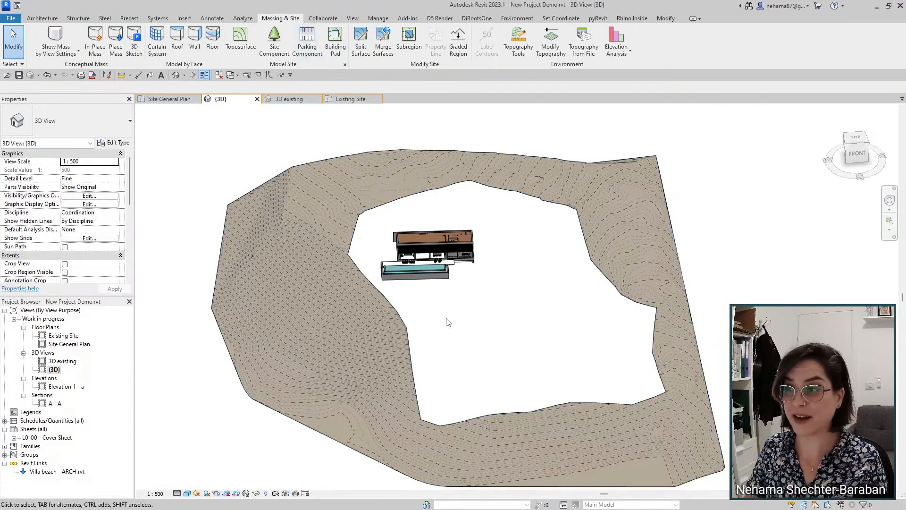
{"action": "middle_click_drag", "start_coordinate": [257, 337], "coordinate": [265, 307], "text": "shift"}
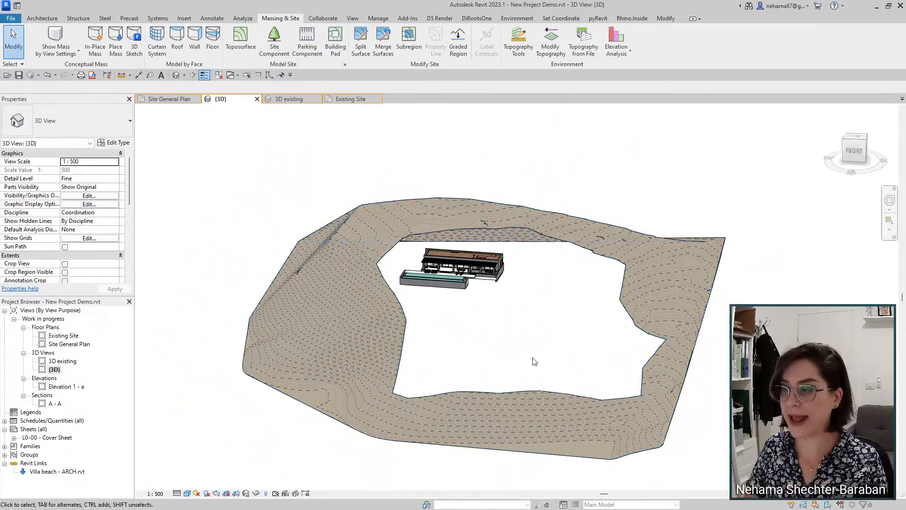
{"action": "scroll", "coordinate": [545, 288], "scroll_direction": "up", "scroll_amount": 3}
{"action": "middle_click_drag", "start_coordinate": [583, 326], "coordinate": [580, 362], "text": "shift"}
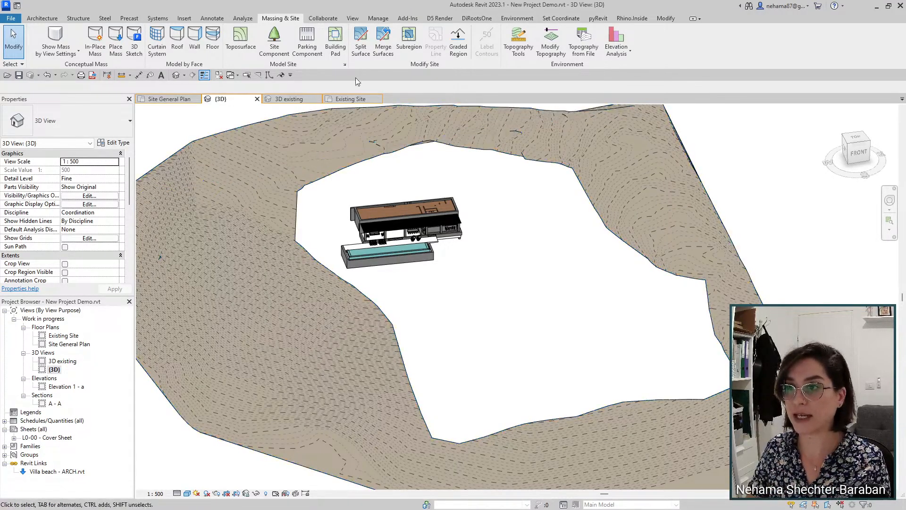
{"action": "key", "text": "ctrl+Tab"}
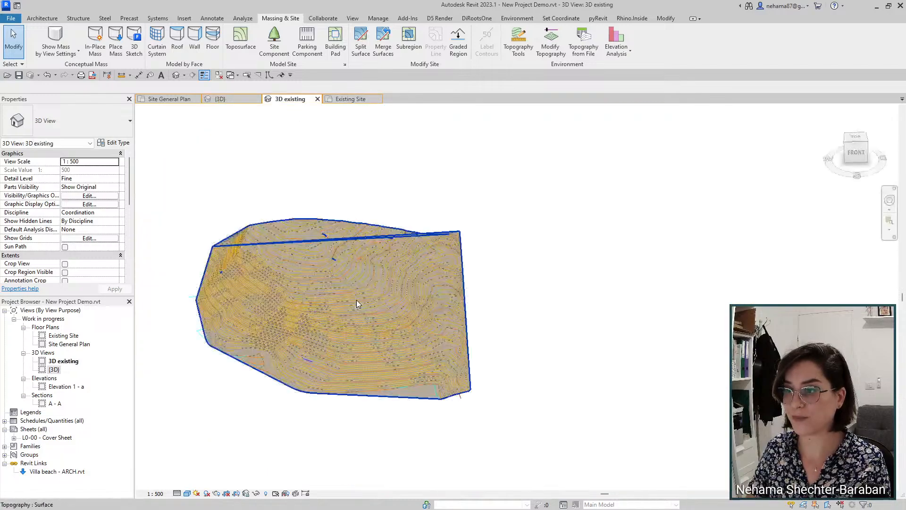
{"action": "left_click", "coordinate": [337, 297]}
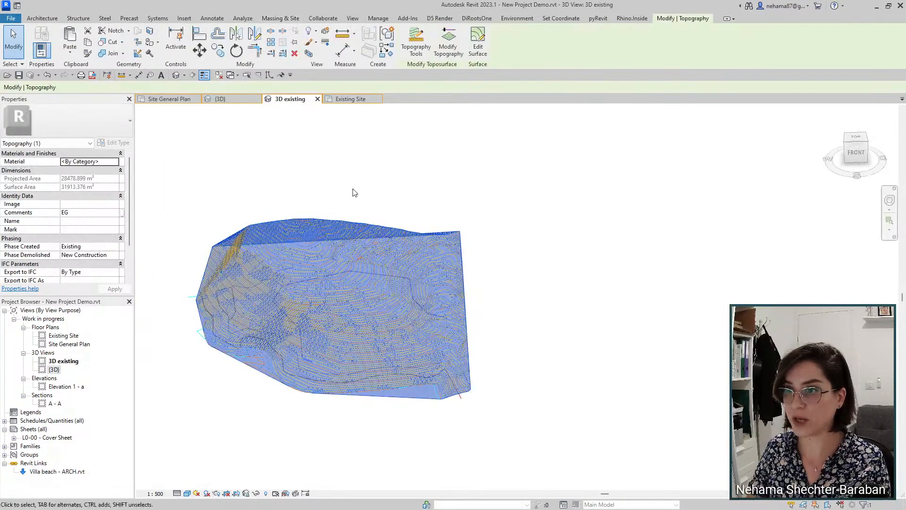
{"action": "left_click", "coordinate": [235, 100]}
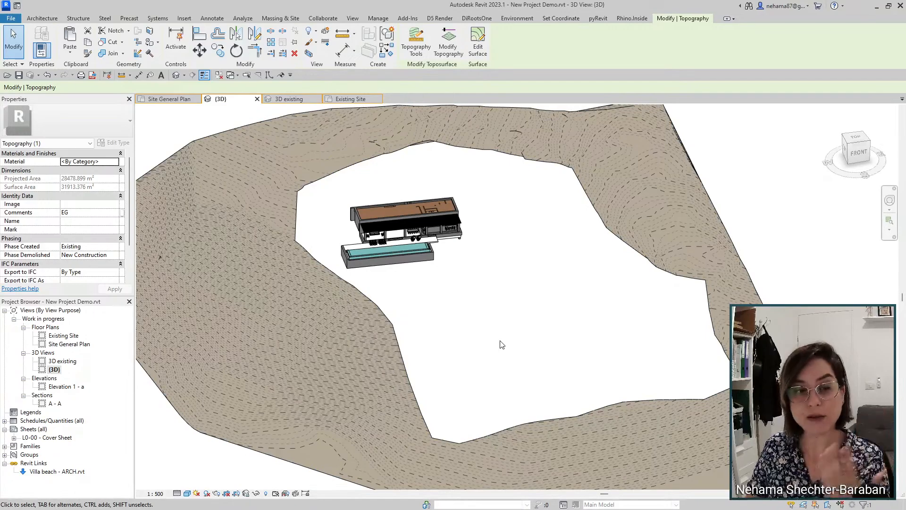
{"action": "left_click", "coordinate": [357, 321]}
{"action": "scroll", "coordinate": [86, 192], "scroll_direction": "down", "scroll_amount": 5}
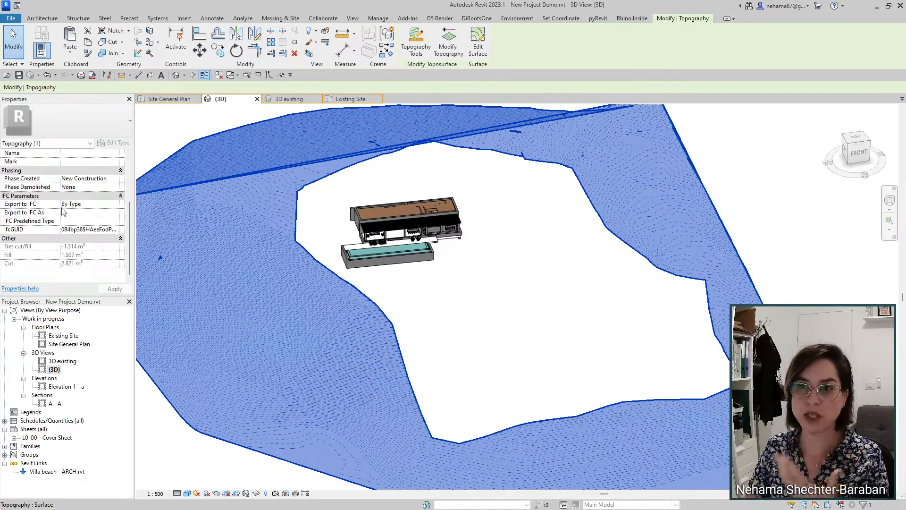
{"action": "scroll", "coordinate": [75, 230], "scroll_direction": "up", "scroll_amount": 3}
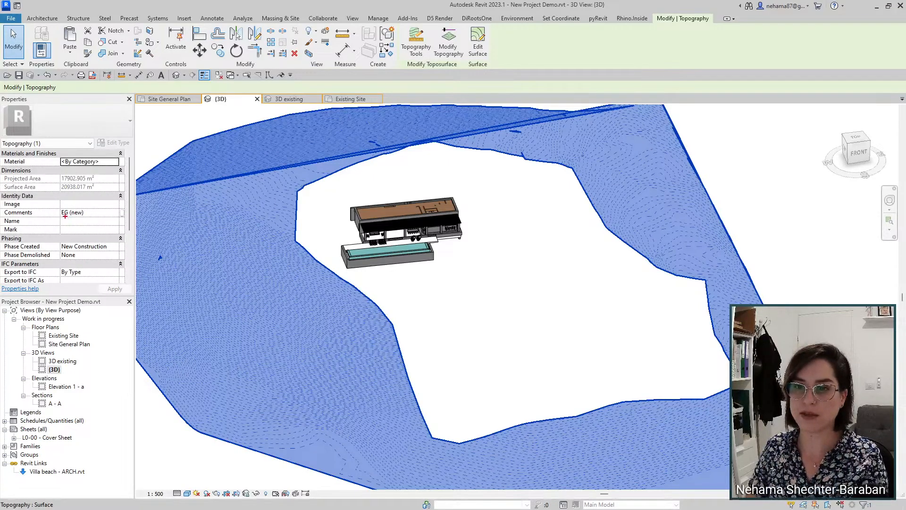
{"action": "mouse_move", "coordinate": [52, 201]}
{"action": "left_mouse_down"}
{"action": "mouse_move", "coordinate": [99, 222]}
{"action": "mouse_move", "coordinate": [88, 212]}
{"action": "left_mouse_up"}
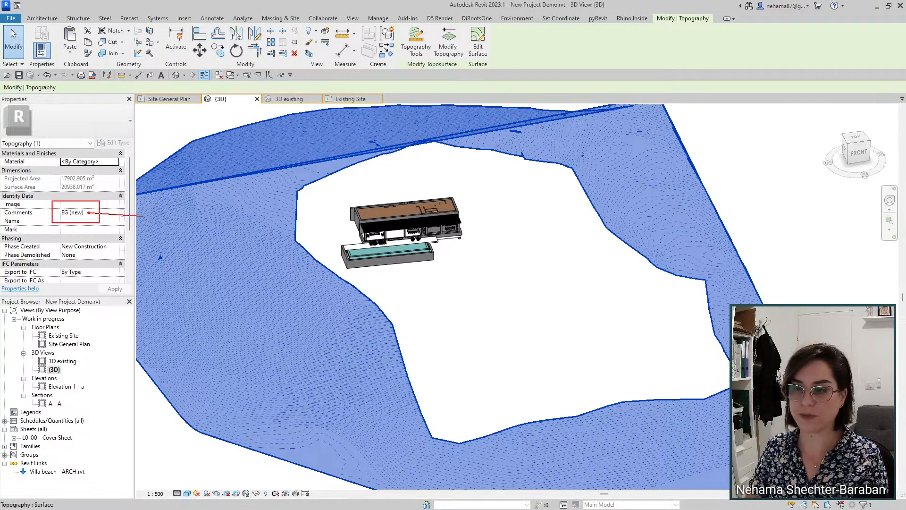
{"action": "left_click", "coordinate": [479, 303]}
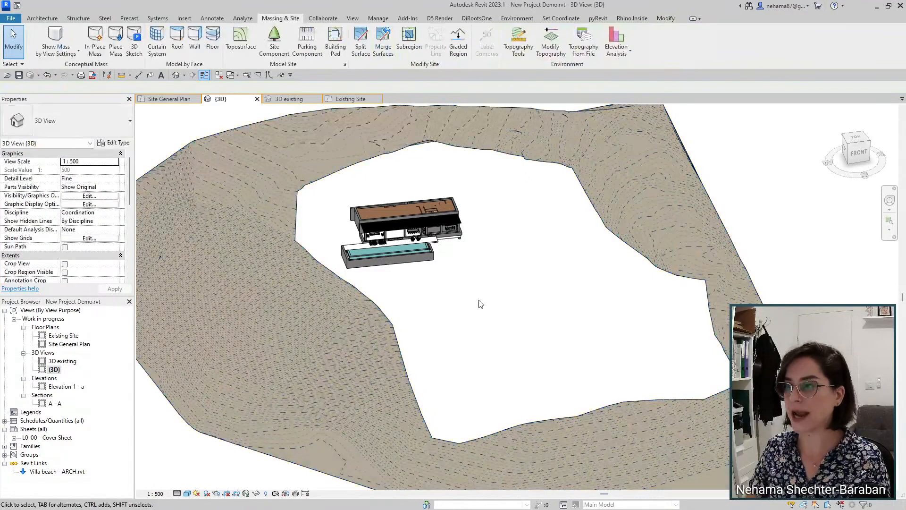
{"action": "scroll", "coordinate": [479, 303], "scroll_direction": "down", "scroll_amount": 2}
{"action": "middle_click_drag", "start_coordinate": [585, 333], "coordinate": [544, 354], "text": "shift"}
{"action": "scroll", "coordinate": [562, 315], "scroll_direction": "up", "scroll_amount": 5}
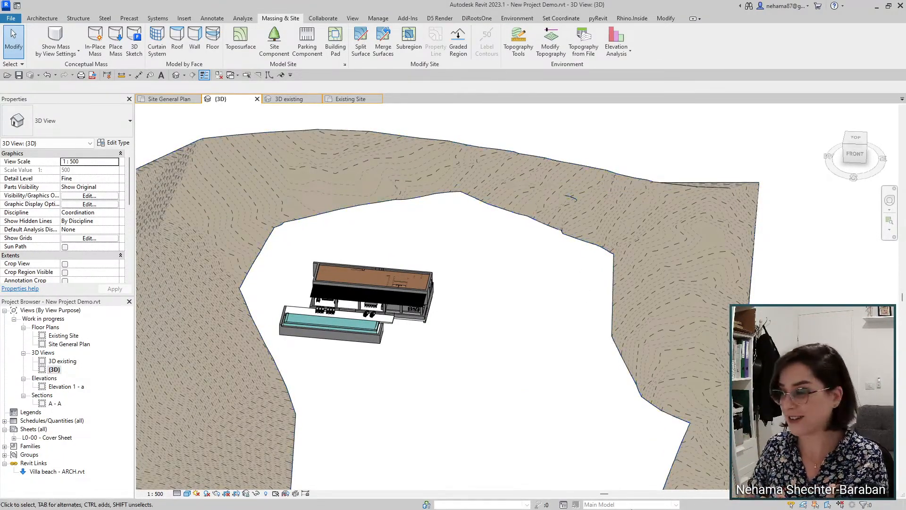
{"action": "left_click", "coordinate": [608, 504]}
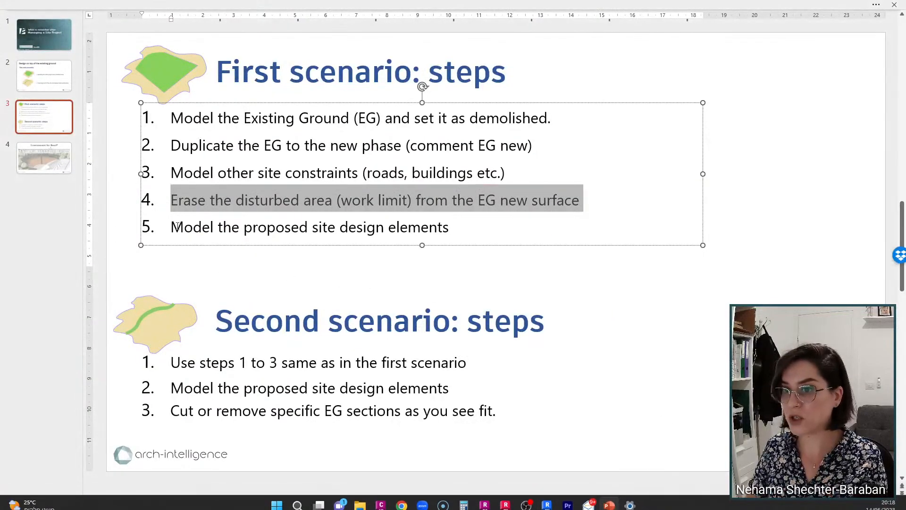
{"action": "left_click_drag", "start_coordinate": [174, 227], "coordinate": [453, 227]}
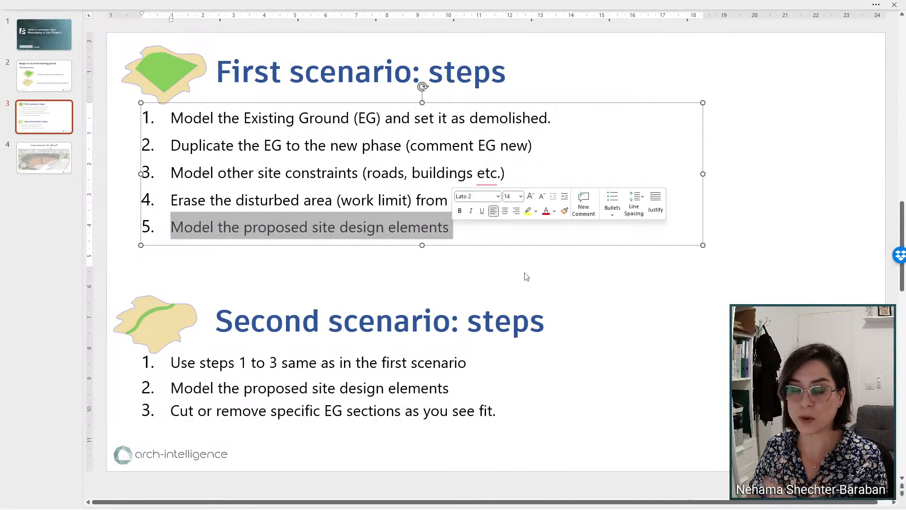
{"action": "left_click", "coordinate": [549, 500]}
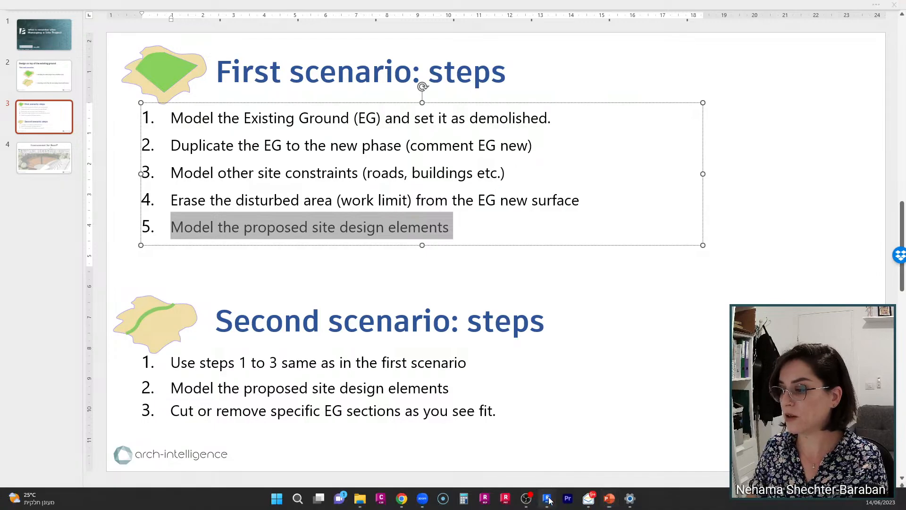
{"action": "left_click", "coordinate": [496, 451]}
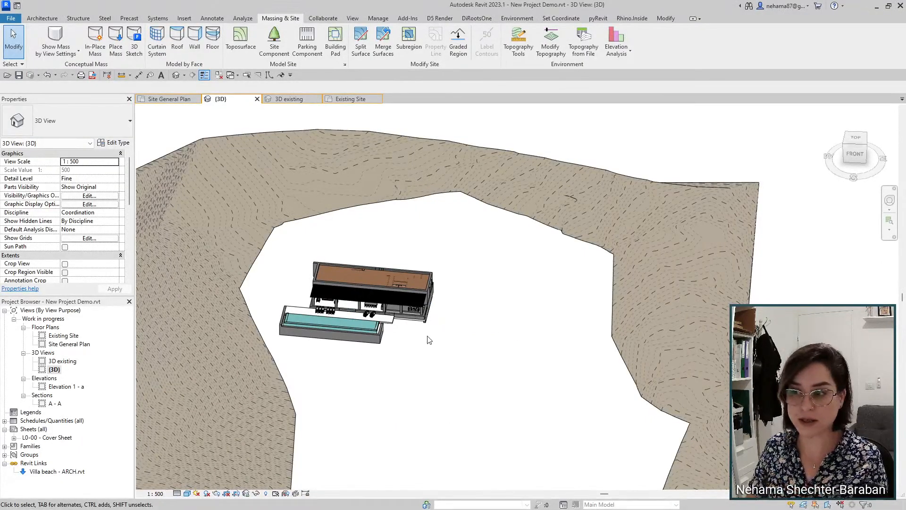
Step: Frame the terrain and building, then start adding topography points from existing edges
{"action": "scroll", "coordinate": [429, 339], "scroll_direction": "down", "scroll_amount": 2}
{"action": "middle_click_drag", "start_coordinate": [461, 364], "coordinate": [480, 336]}
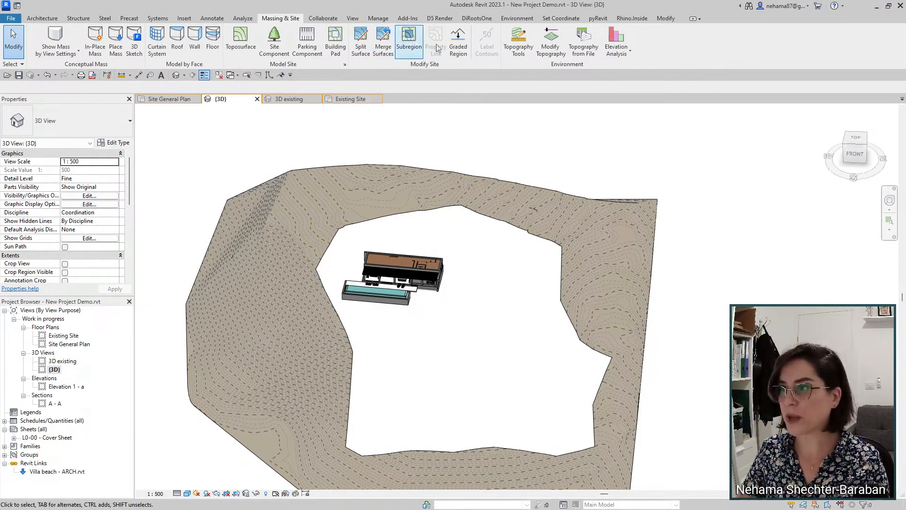
{"action": "left_click", "coordinate": [525, 55]}
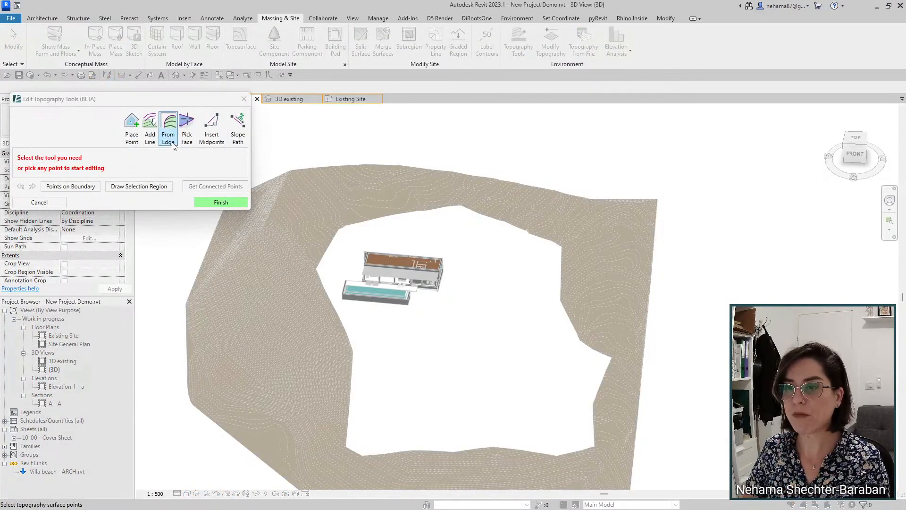
{"action": "left_click", "coordinate": [168, 128]}
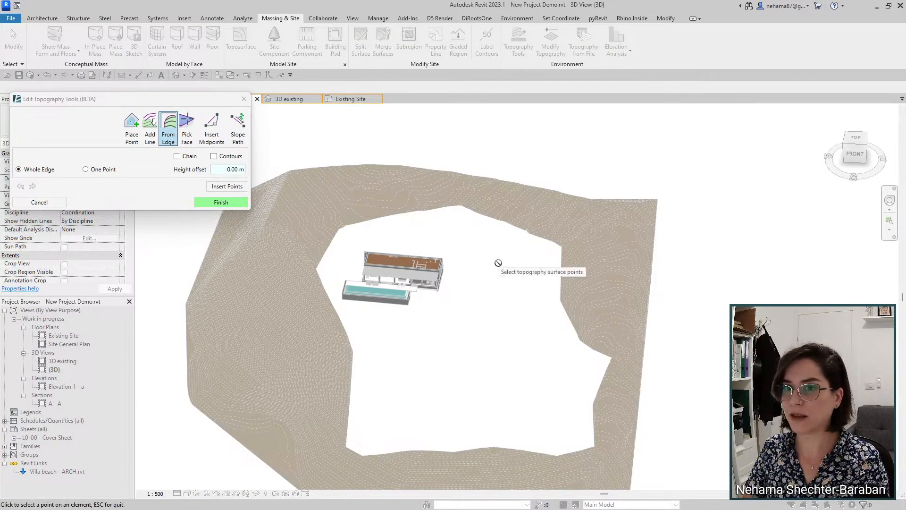
{"action": "scroll", "coordinate": [452, 277], "scroll_direction": "up", "scroll_amount": 3}
{"action": "scroll", "coordinate": [452, 277], "scroll_direction": "up", "scroll_amount": 5}
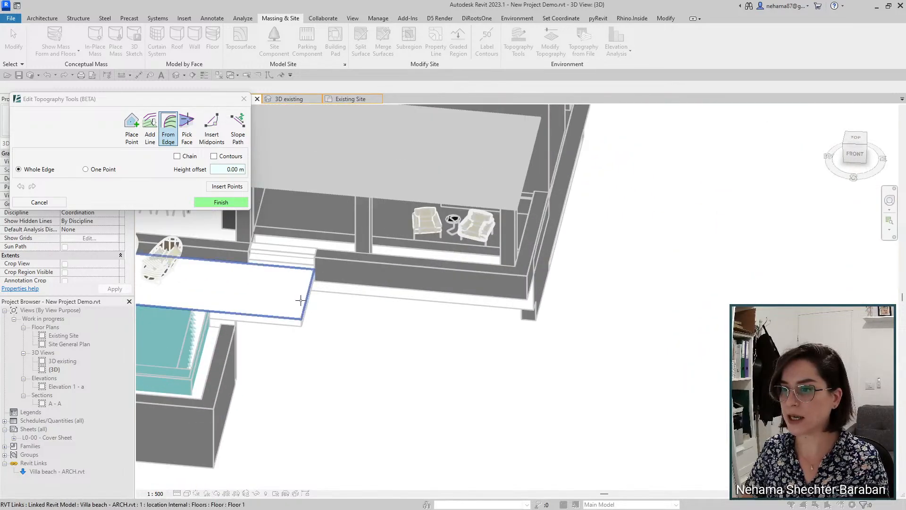
{"action": "scroll", "coordinate": [303, 292], "scroll_direction": "down", "scroll_amount": 5}
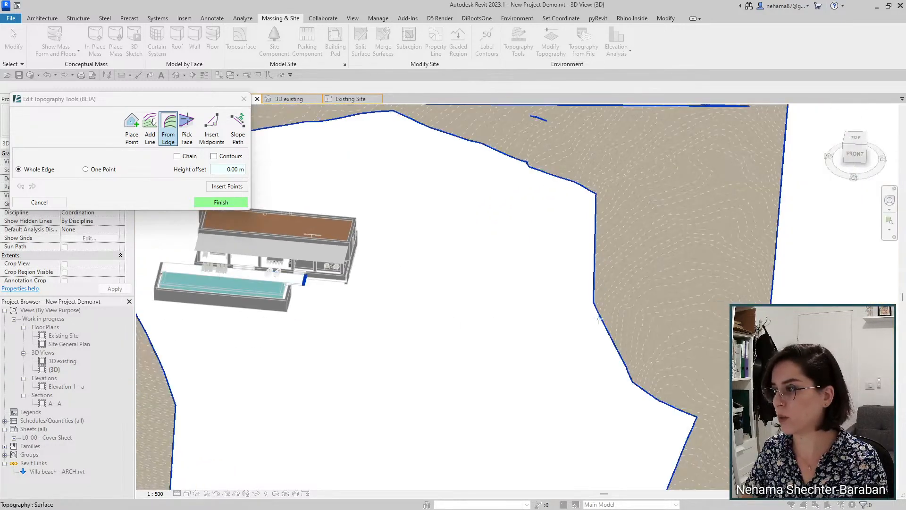
{"action": "scroll", "coordinate": [596, 317], "scroll_direction": "up", "scroll_amount": 2}
{"action": "scroll", "coordinate": [596, 316], "scroll_direction": "up", "scroll_amount": 1}
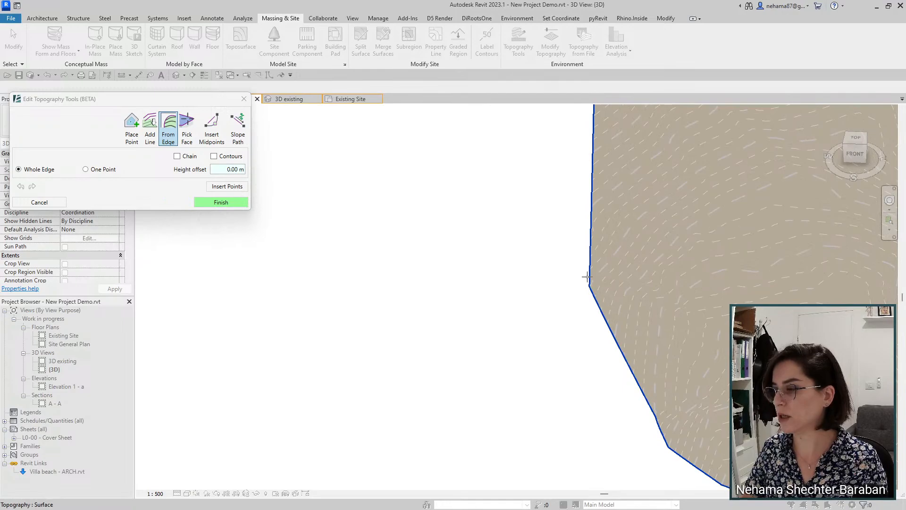
Step: Pick a single point on the terrain edge, insert the points, and finish the first path strip
{"action": "left_click", "coordinate": [588, 277]}
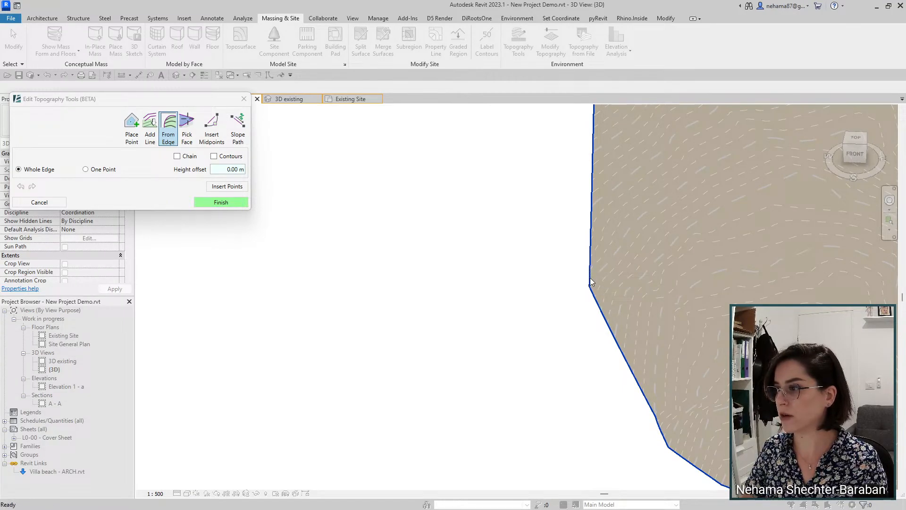
{"action": "left_click", "coordinate": [85, 170]}
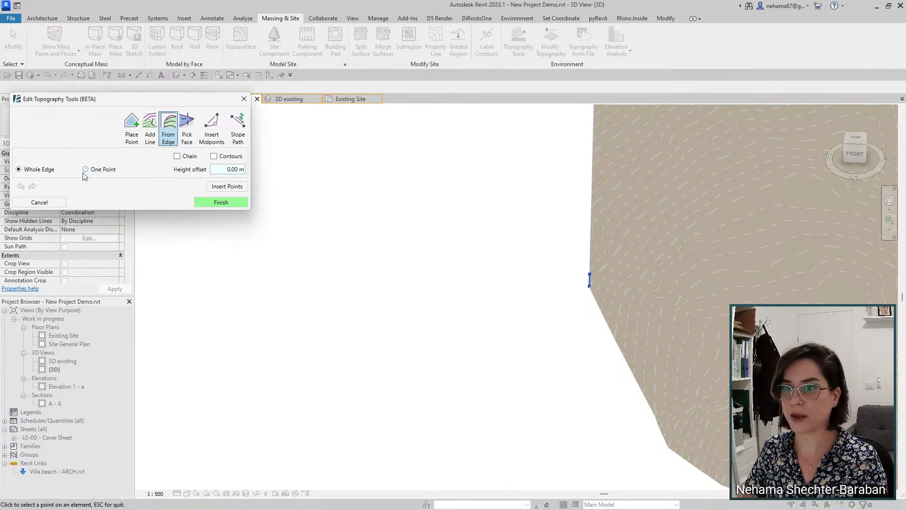
{"action": "left_click", "coordinate": [589, 256]}
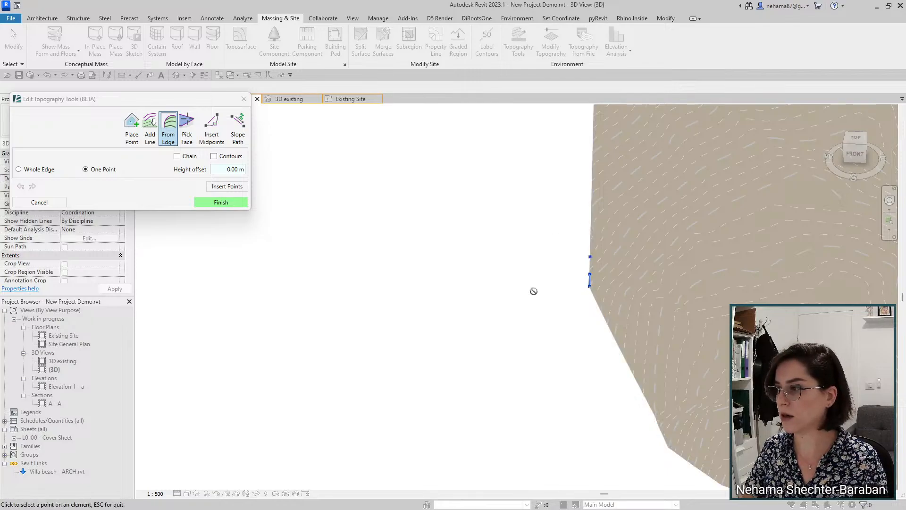
{"action": "left_click", "coordinate": [227, 186]}
{"action": "scroll", "coordinate": [533, 387], "scroll_direction": "down", "scroll_amount": 5}
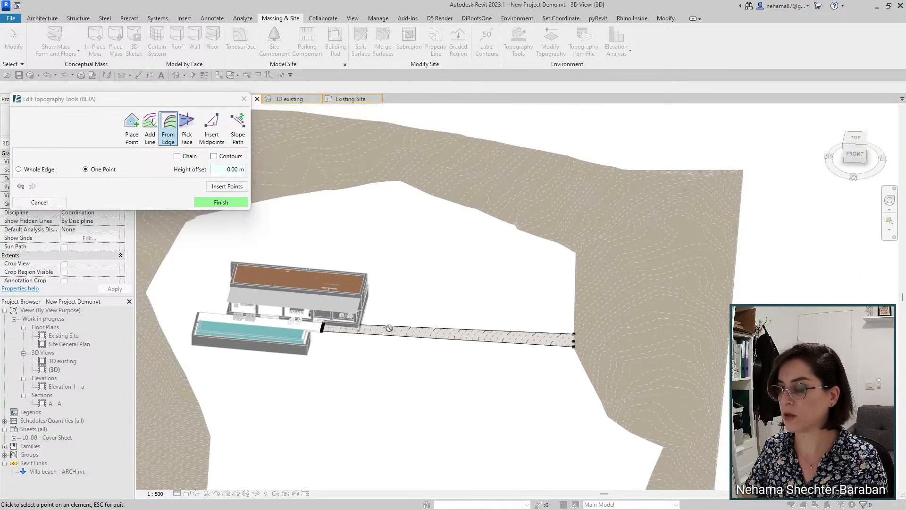
{"action": "scroll", "coordinate": [389, 328], "scroll_direction": "up", "scroll_amount": 4}
{"action": "left_click", "coordinate": [221, 202]}
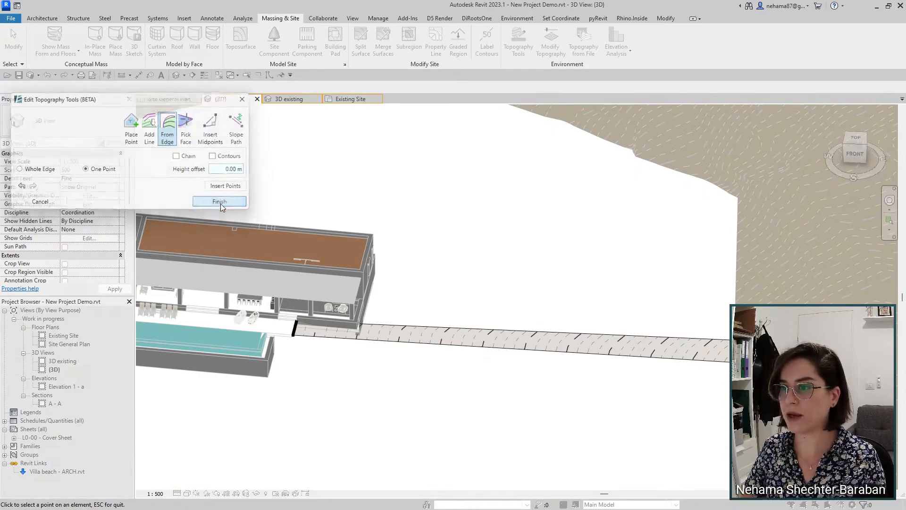
Step: Orbit to the other side and start another From Edge topography edit
{"action": "scroll", "coordinate": [542, 269], "scroll_direction": "up", "scroll_amount": 2}
{"action": "scroll", "coordinate": [502, 282], "scroll_direction": "down", "scroll_amount": 1}
{"action": "scroll", "coordinate": [502, 282], "scroll_direction": "down", "scroll_amount": 3}
{"action": "middle_click_drag", "start_coordinate": [585, 382], "coordinate": [443, 386], "text": "shift"}
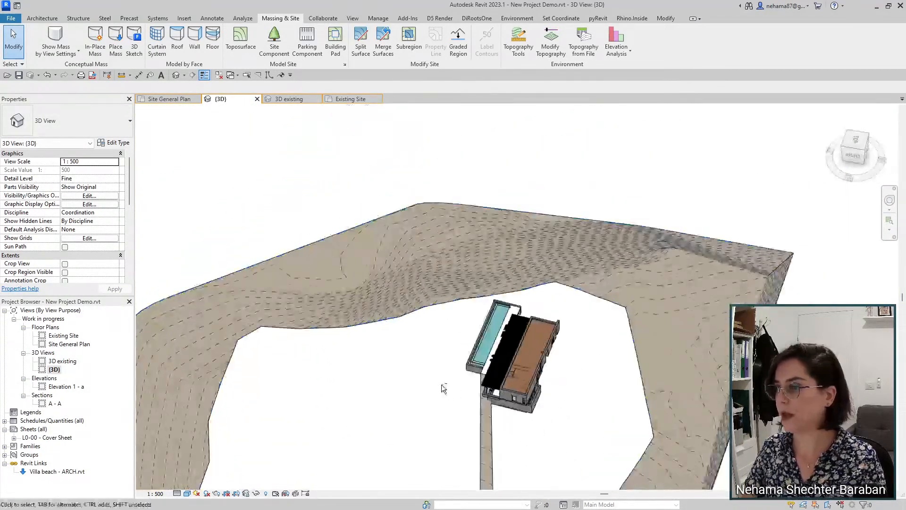
{"action": "left_click", "coordinate": [518, 41]}
{"action": "scroll", "coordinate": [640, 443], "scroll_direction": "up", "scroll_amount": 3}
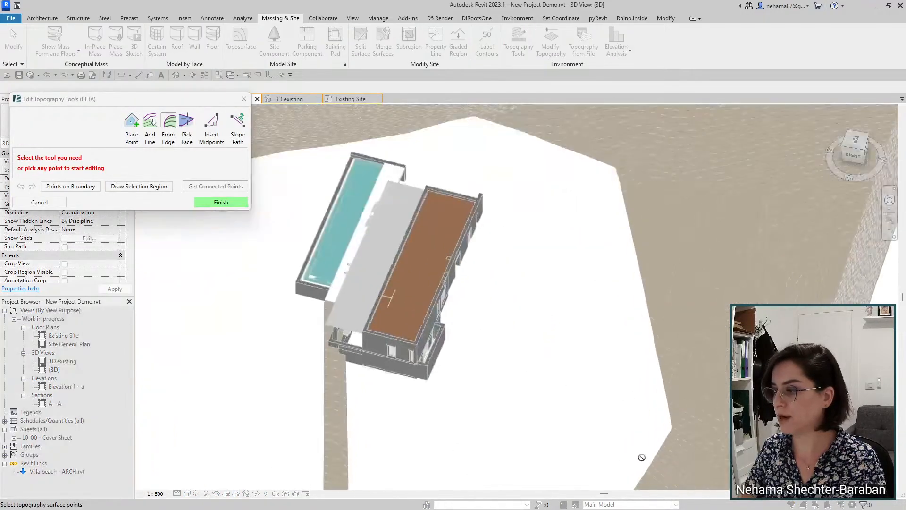
{"action": "left_click", "coordinate": [166, 132]}
{"action": "scroll", "coordinate": [425, 264], "scroll_direction": "up", "scroll_amount": 5}
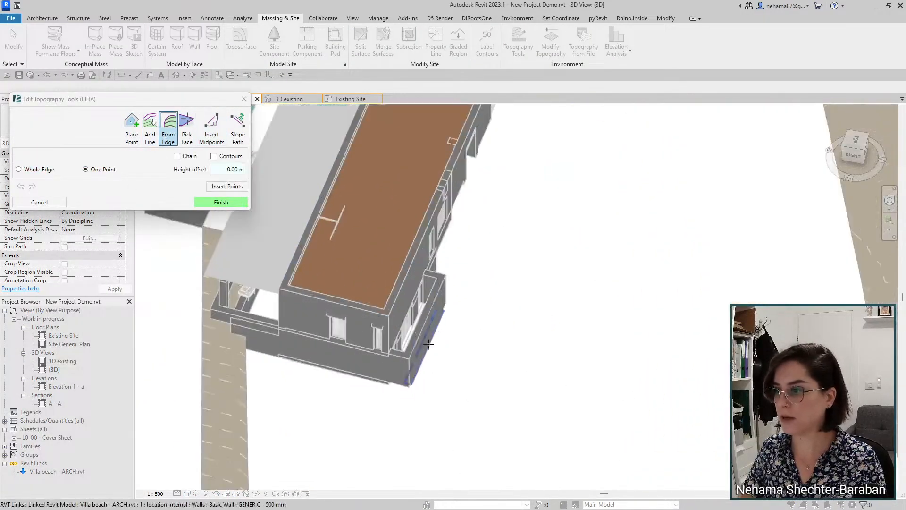
Step: Pick two balcony-wall points and a terrain-edge point, insert them, and finish the second strip
{"action": "left_click", "coordinate": [446, 241]}
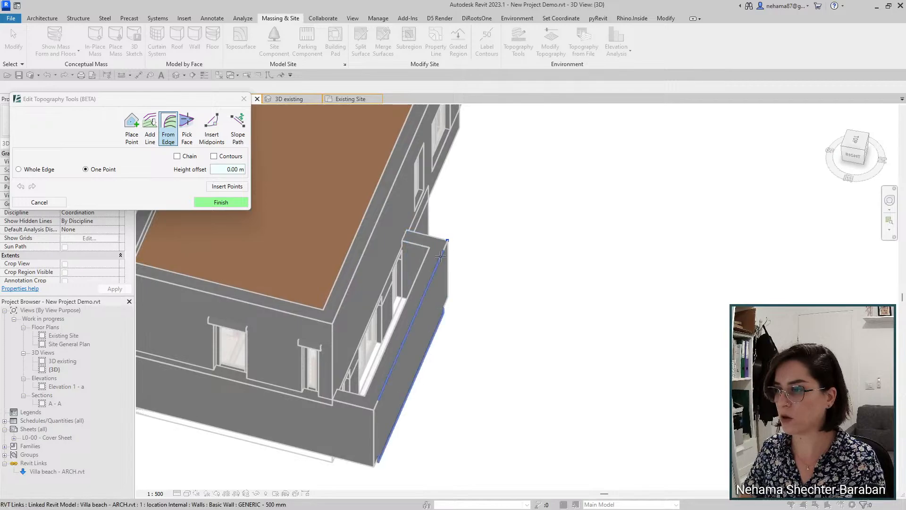
{"action": "left_click", "coordinate": [437, 266]}
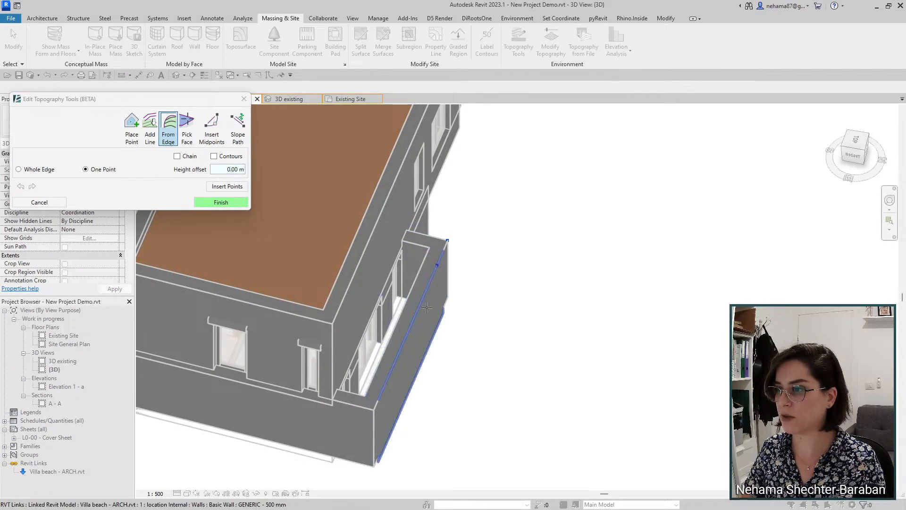
{"action": "scroll", "coordinate": [410, 297], "scroll_direction": "down", "scroll_amount": 5}
{"action": "scroll", "coordinate": [622, 349], "scroll_direction": "up", "scroll_amount": 2}
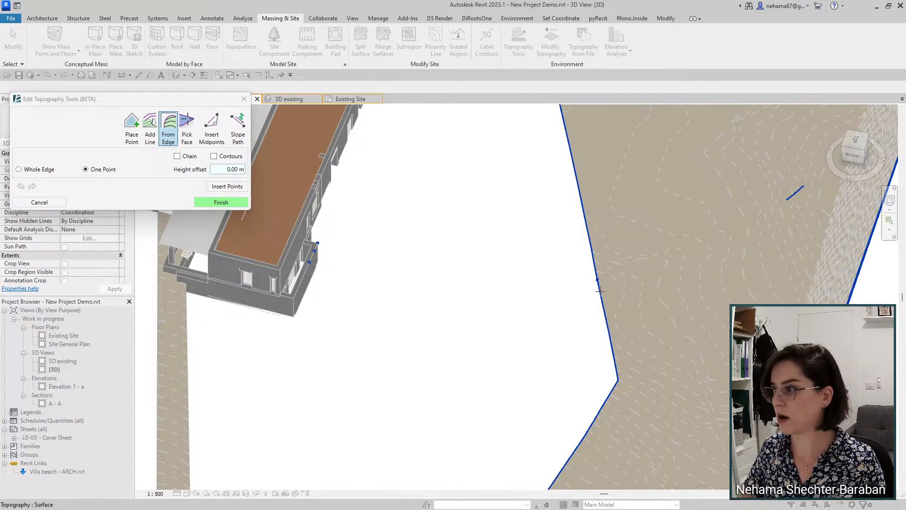
{"action": "left_click", "coordinate": [606, 310]}
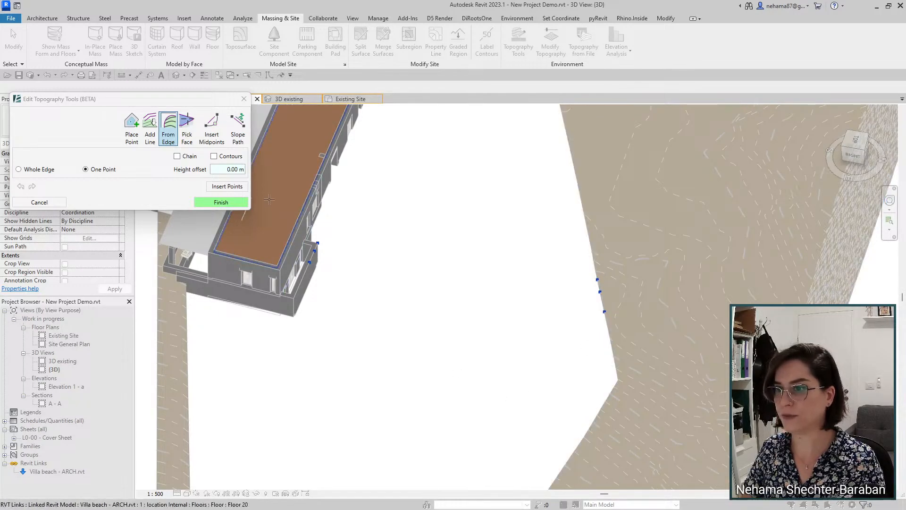
{"action": "left_click", "coordinate": [227, 186]}
{"action": "scroll", "coordinate": [503, 352], "scroll_direction": "down", "scroll_amount": 2}
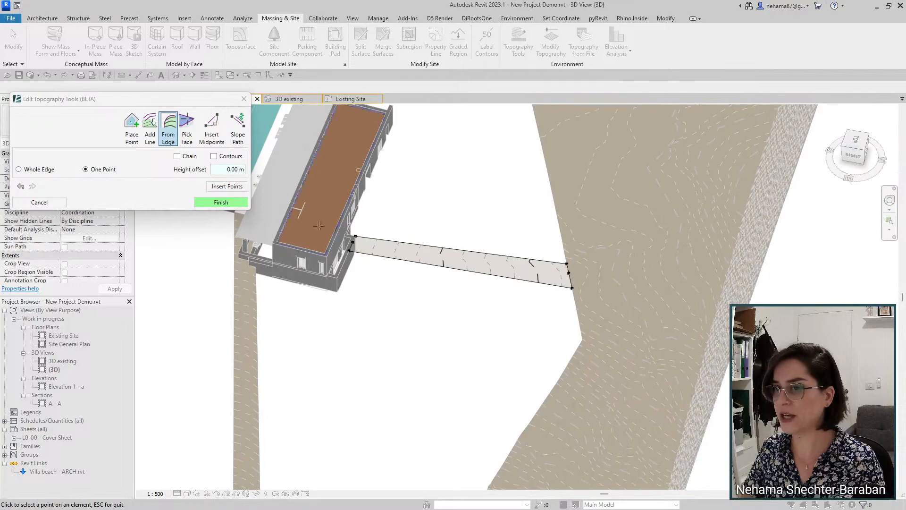
{"action": "left_click", "coordinate": [221, 202]}
Step: Orbit the site and select the topography surface
{"action": "scroll", "coordinate": [496, 231], "scroll_direction": "down", "scroll_amount": 3}
{"action": "middle_click_drag", "start_coordinate": [442, 348], "coordinate": [451, 387], "text": "shift"}
{"action": "scroll", "coordinate": [463, 438], "scroll_direction": "up", "scroll_amount": 2}
{"action": "left_click", "coordinate": [463, 438]}
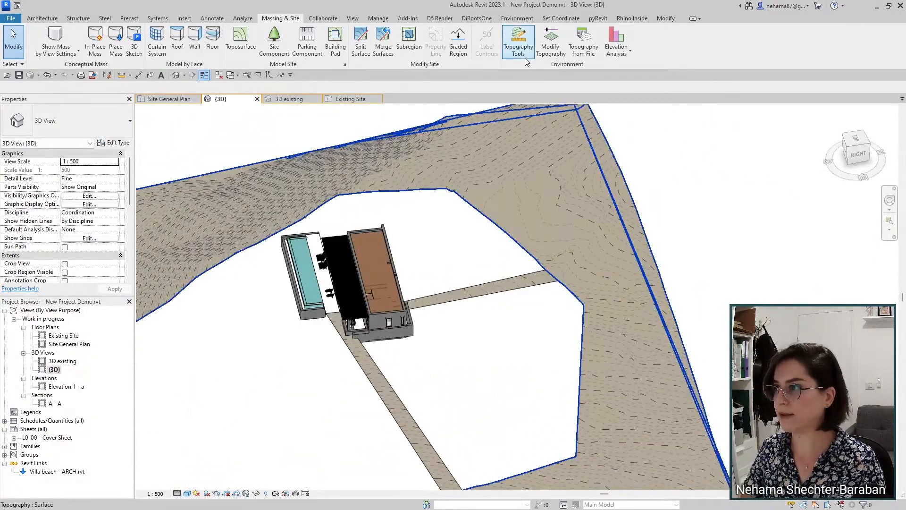
Step: Create the triangle topography from a path-edge point plus the lower path's whole edge
{"action": "left_click", "coordinate": [518, 42]}
{"action": "left_click", "coordinate": [58, 126]}
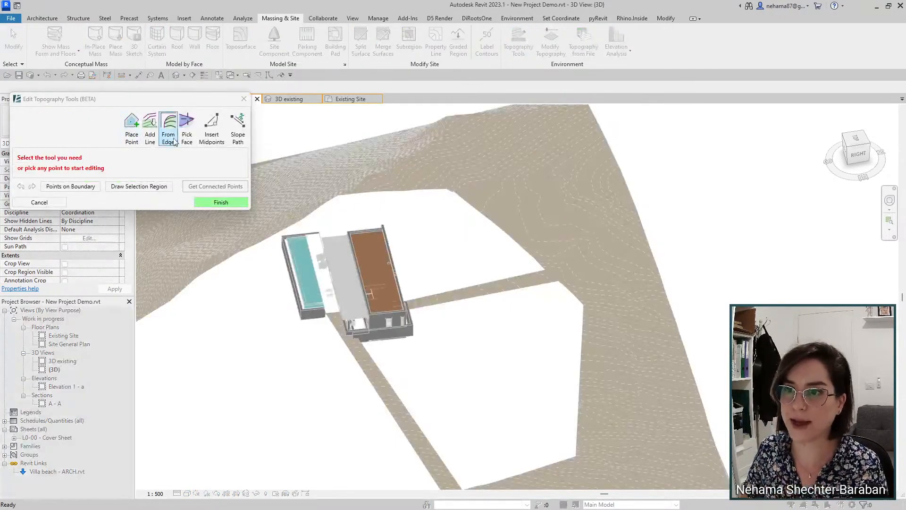
{"action": "left_click", "coordinate": [511, 290]}
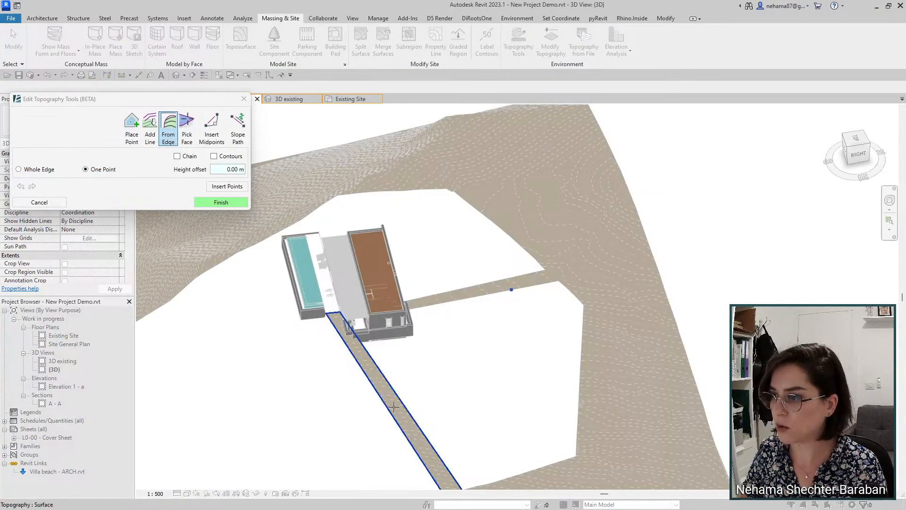
{"action": "left_click", "coordinate": [36, 171]}
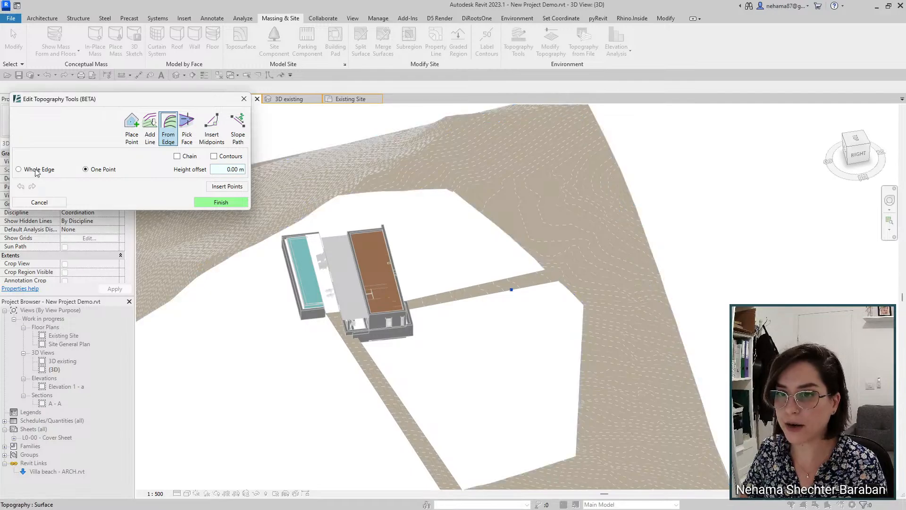
{"action": "left_click", "coordinate": [408, 409]}
{"action": "left_click", "coordinate": [231, 187]}
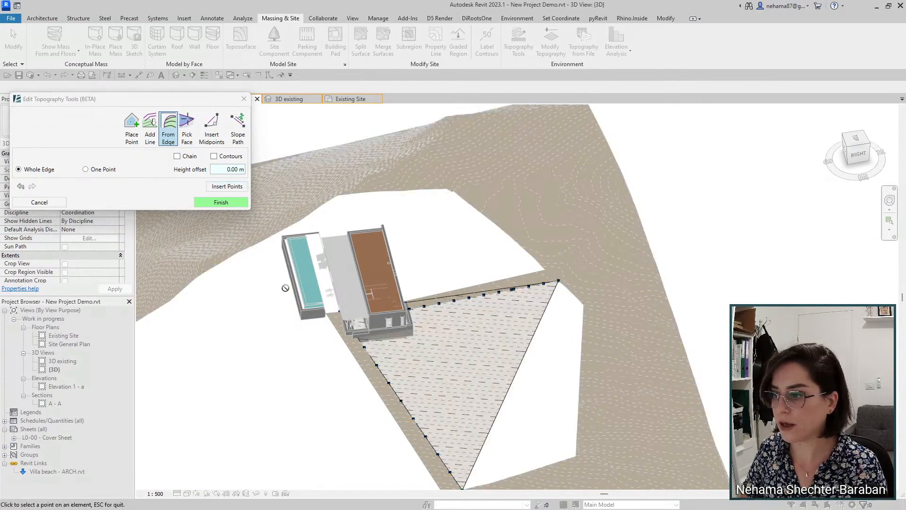
{"action": "left_click", "coordinate": [225, 204]}
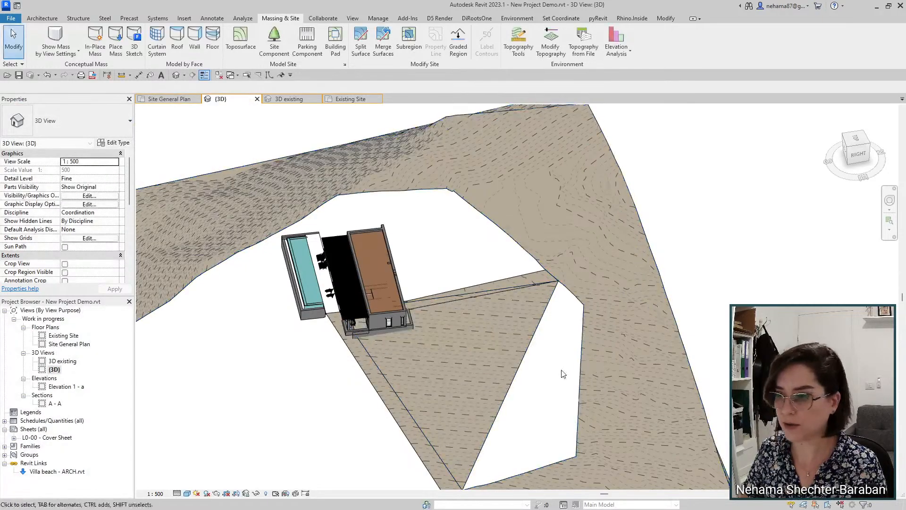
Step: Assign a grass material to the new triangular topography
{"action": "left_click", "coordinate": [477, 367]}
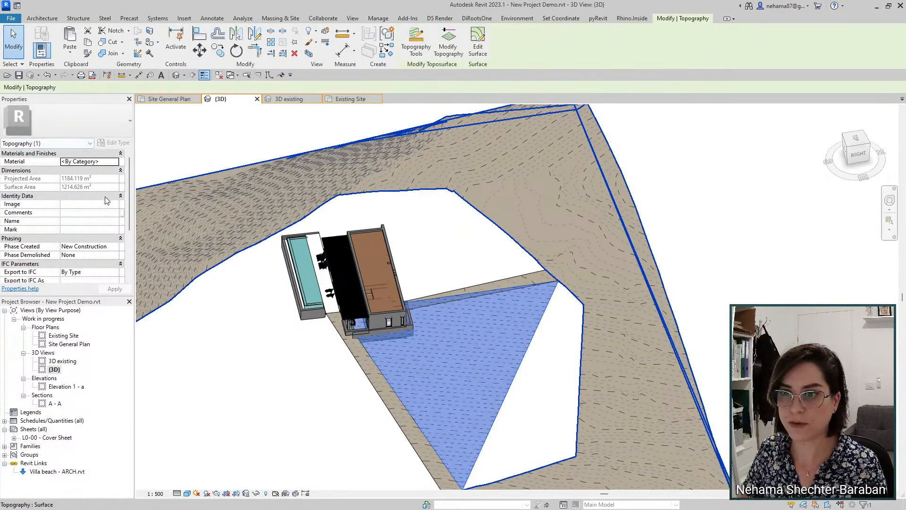
{"action": "left_click", "coordinate": [112, 161]}
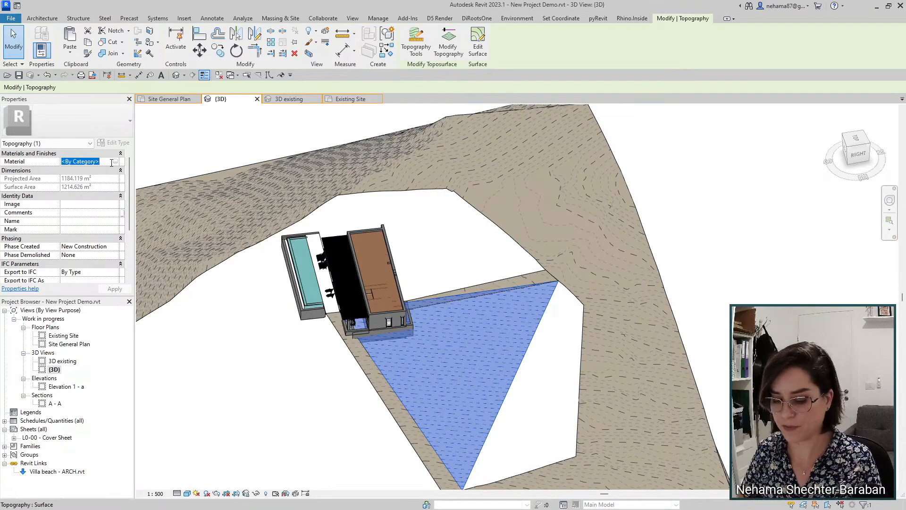
{"action": "type", "text": "gr"}
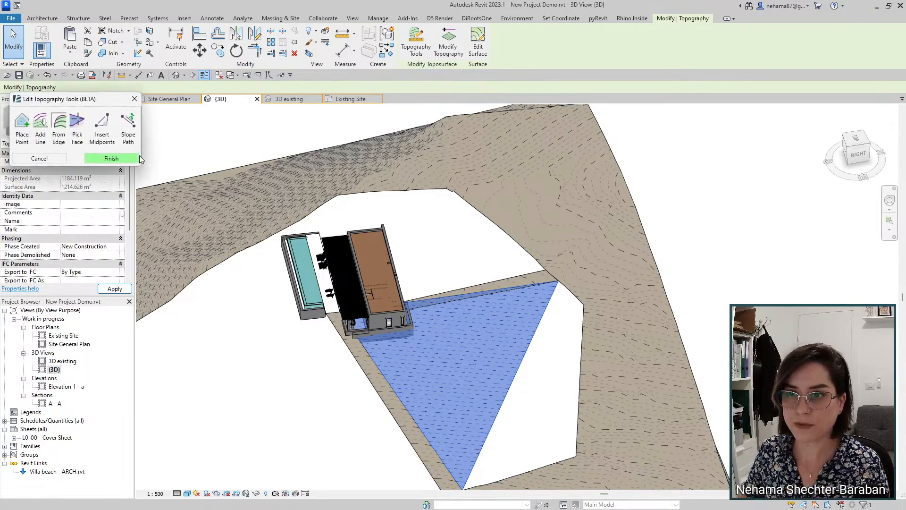
{"action": "left_click", "coordinate": [244, 98]}
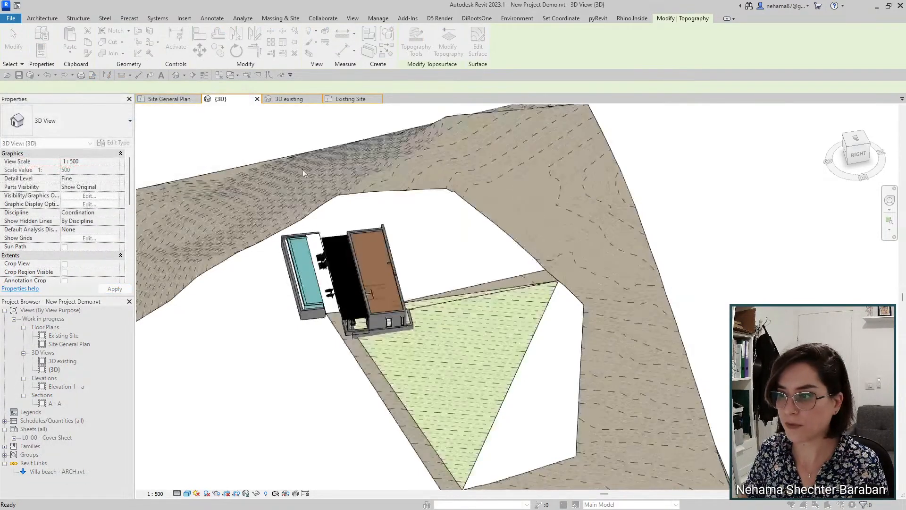
{"action": "scroll", "coordinate": [505, 286], "scroll_direction": "down", "scroll_amount": 2}
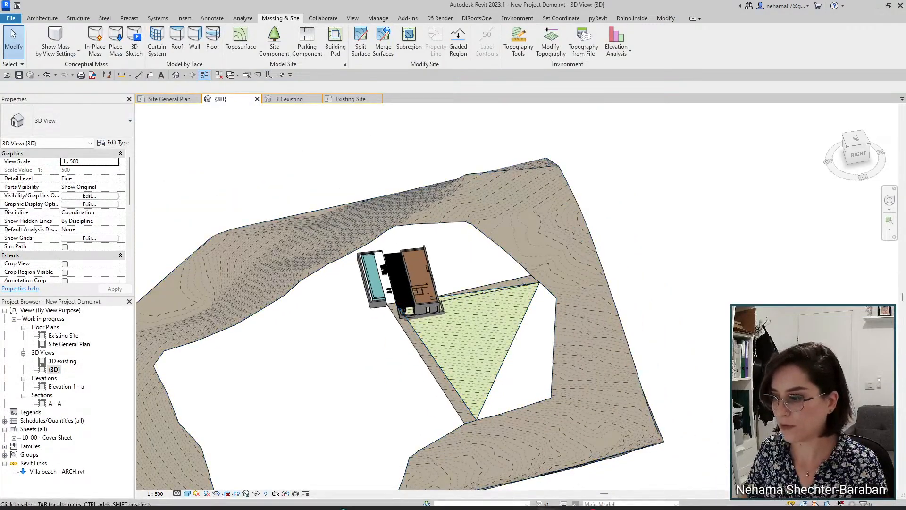
Step: Orbit the ENV-Main Demo Project 03 site, then switch to the New Project Demo model
{"action": "mouse_move", "coordinate": [548, 503]}
{"action": "left_click", "coordinate": [626, 442]}
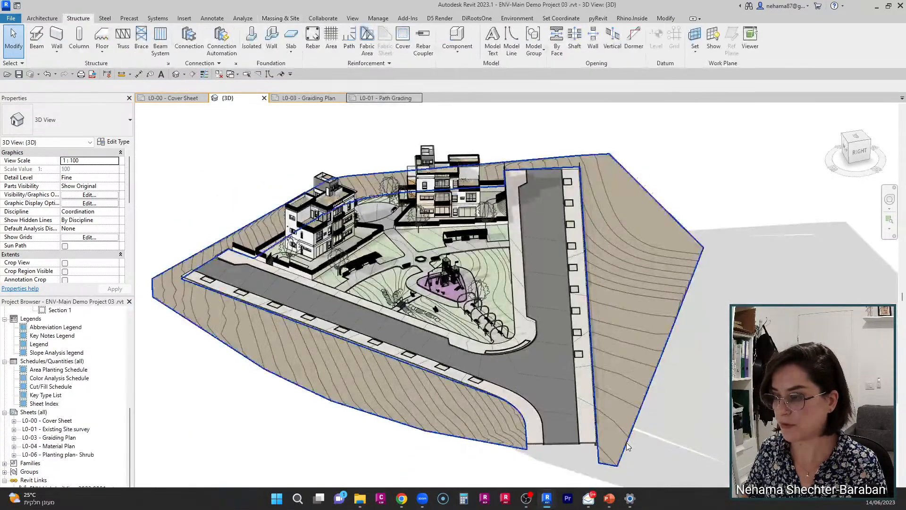
{"action": "scroll", "coordinate": [418, 262], "scroll_direction": "up", "scroll_amount": 4}
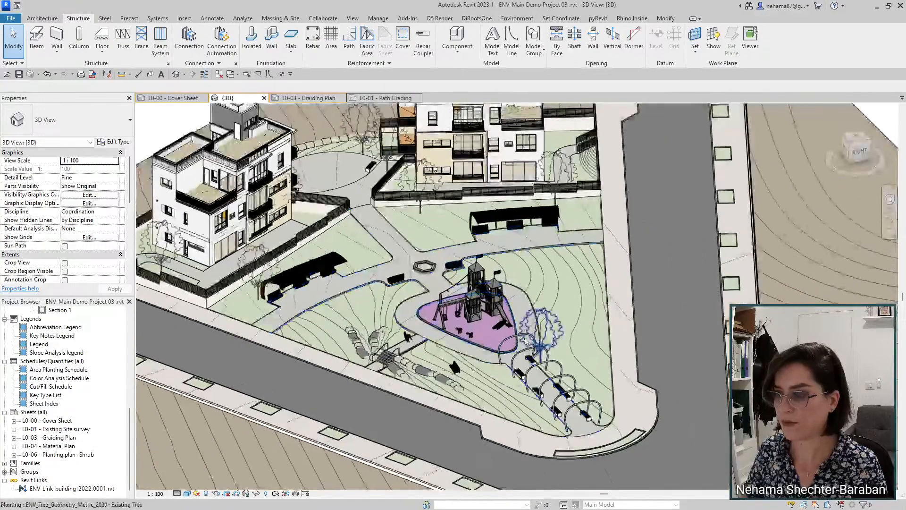
{"action": "scroll", "coordinate": [354, 362], "scroll_direction": "down", "scroll_amount": 4}
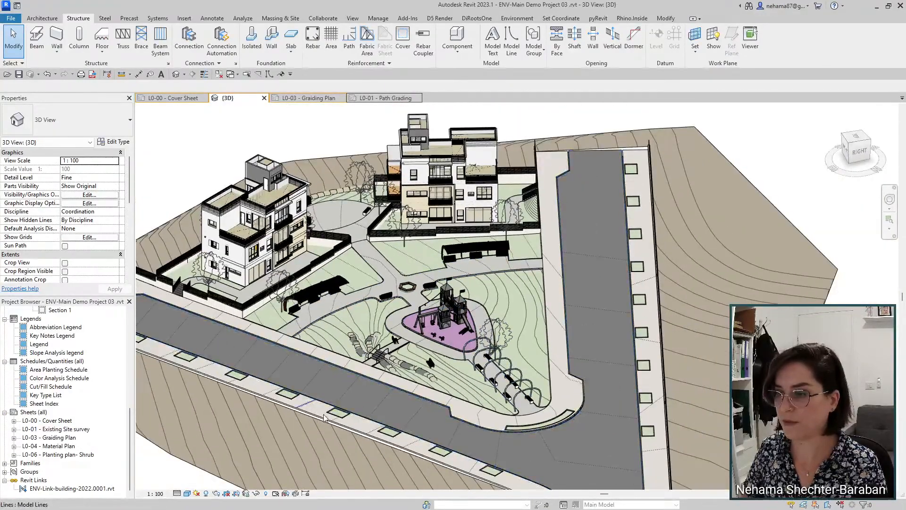
{"action": "middle_click_drag", "start_coordinate": [354, 360], "coordinate": [327, 402], "text": "shift"}
{"action": "scroll", "coordinate": [271, 409], "scroll_direction": "up", "scroll_amount": 5}
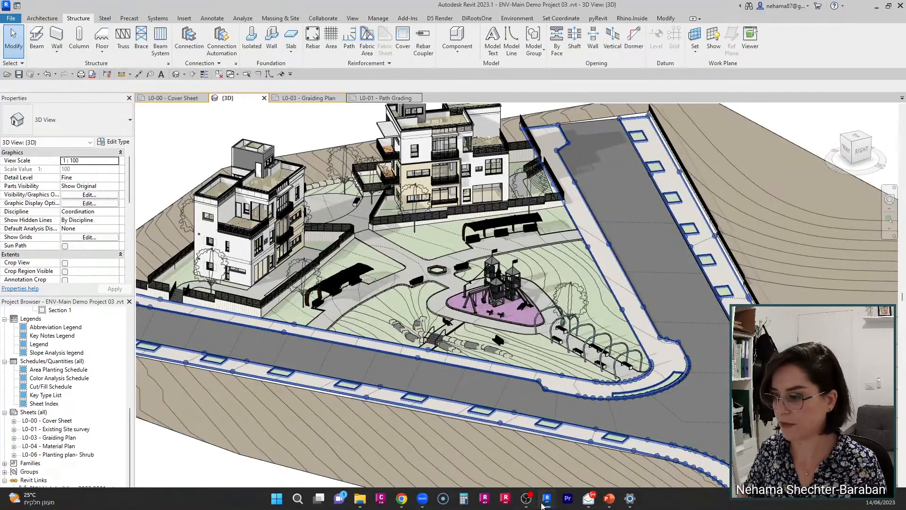
{"action": "mouse_move", "coordinate": [546, 497]}
{"action": "left_click", "coordinate": [517, 452]}
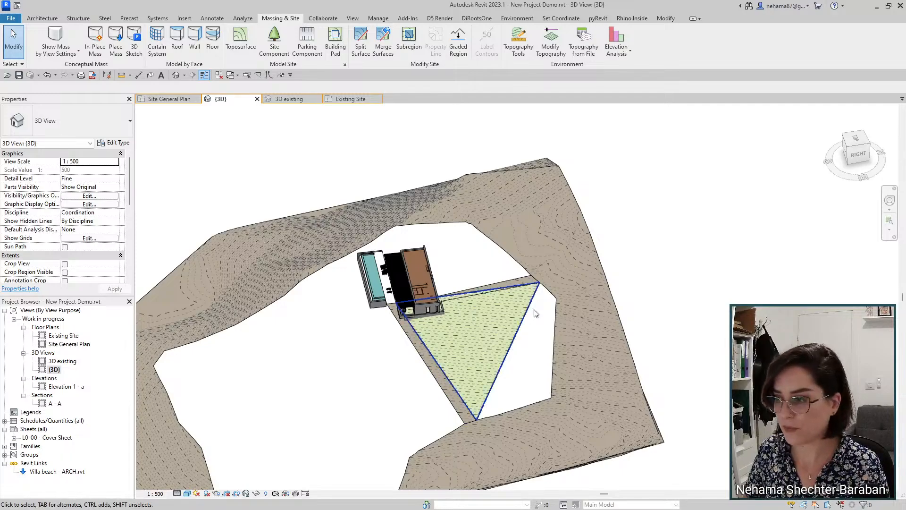
{"action": "scroll", "coordinate": [514, 357], "scroll_direction": "up", "scroll_amount": 3}
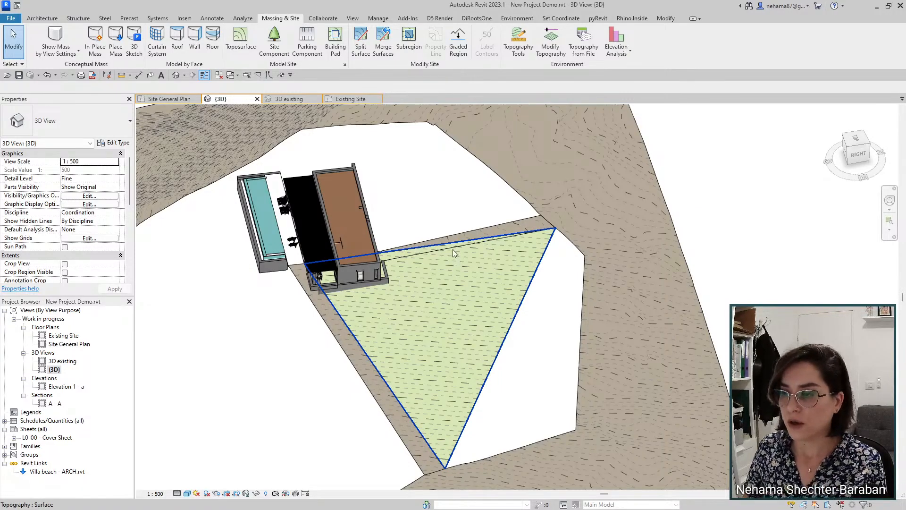
{"action": "left_click", "coordinate": [486, 231]}
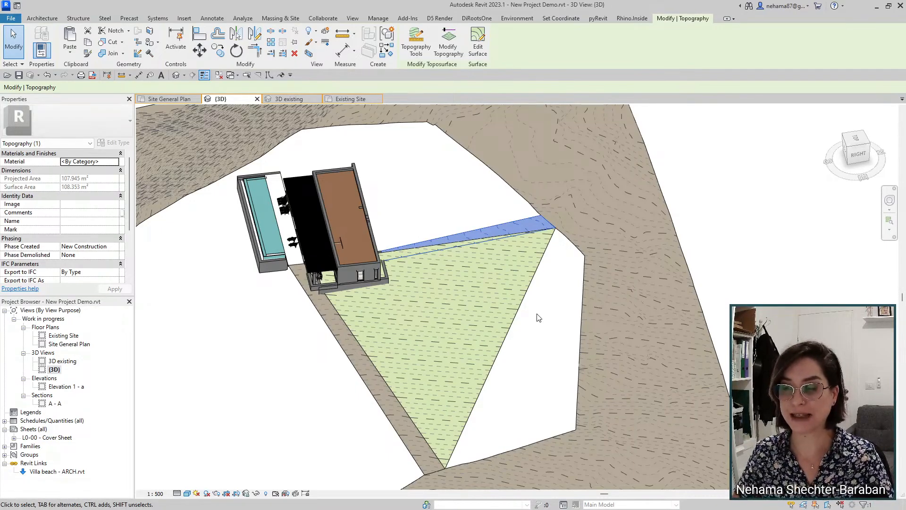
{"action": "left_click", "coordinate": [370, 386]}
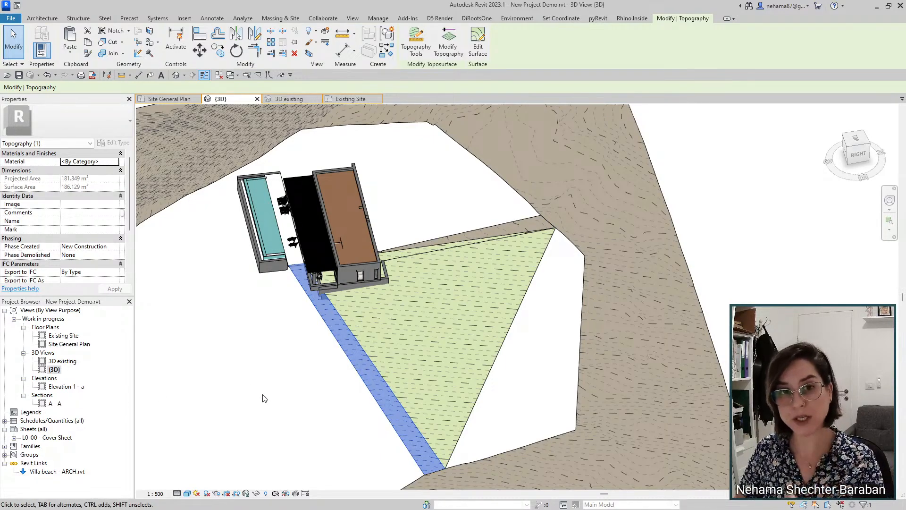
{"action": "left_click", "coordinate": [495, 332]}
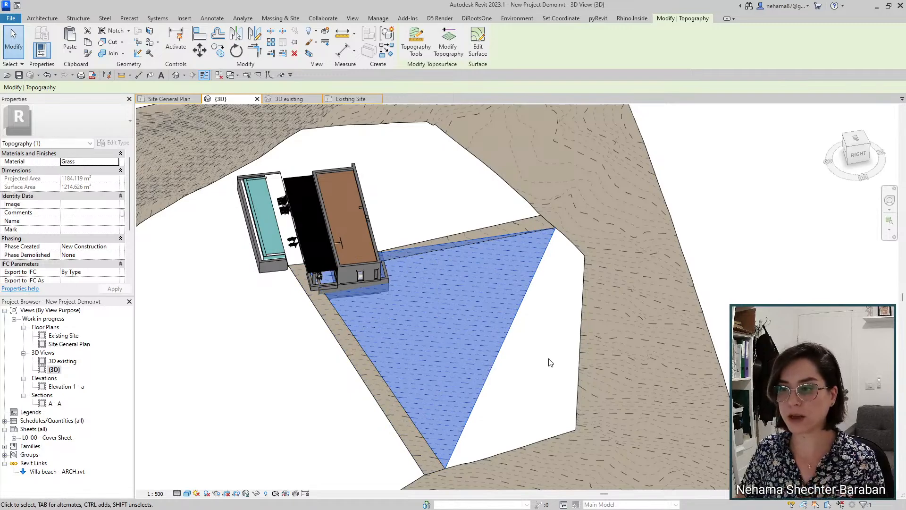
{"action": "key", "text": "Escape"}
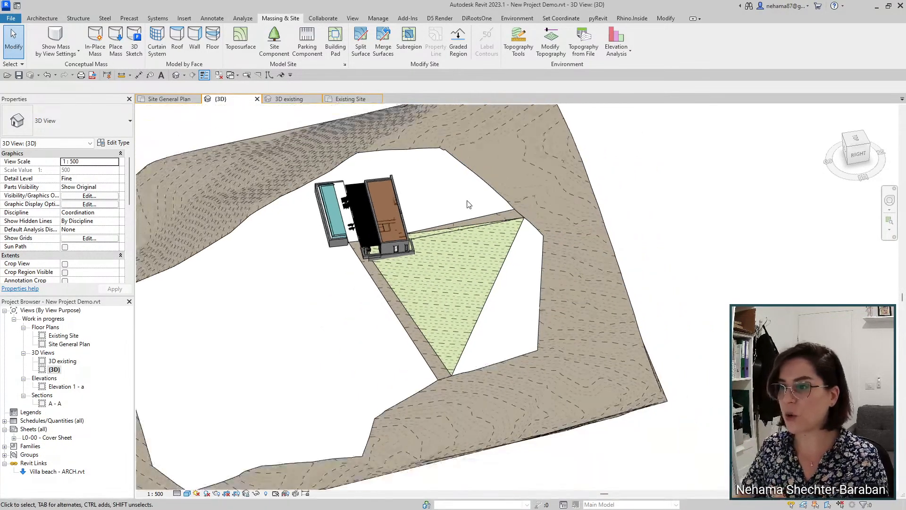
{"action": "scroll", "coordinate": [468, 202], "scroll_direction": "down", "scroll_amount": 4}
{"action": "mouse_move", "coordinate": [501, 507]}
{"action": "mouse_move", "coordinate": [546, 500]}
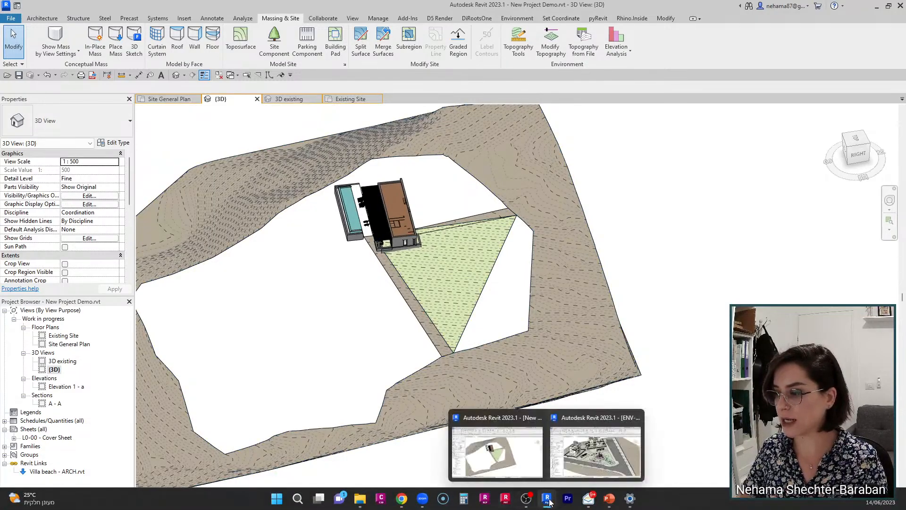
{"action": "left_click", "coordinate": [601, 448]}
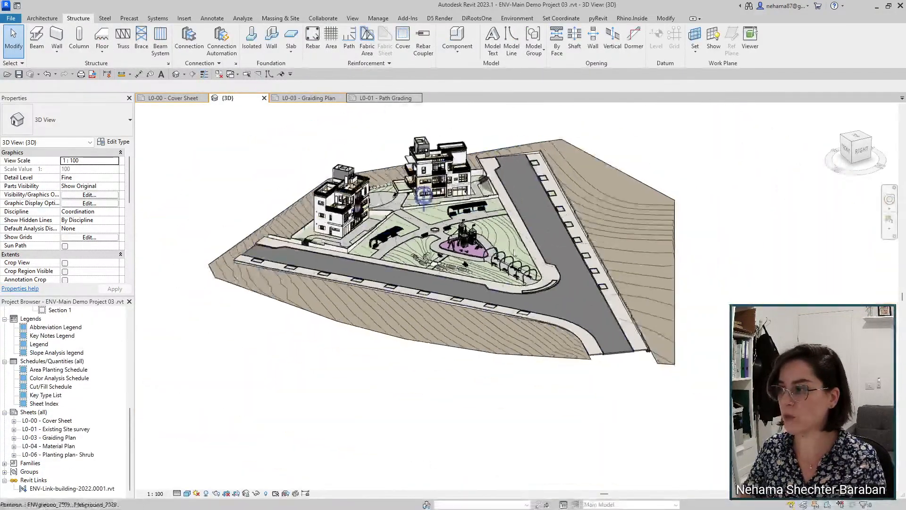
{"action": "left_click", "coordinate": [642, 215]}
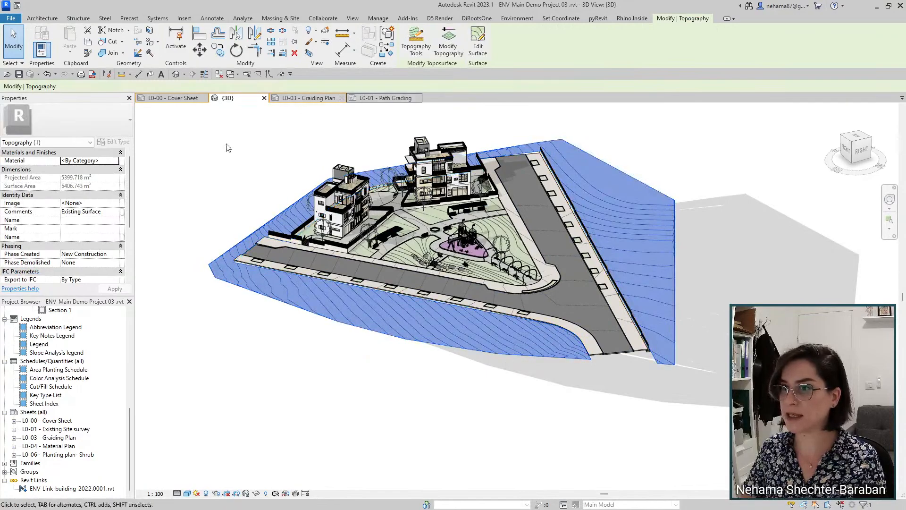
{"action": "scroll", "coordinate": [476, 181], "scroll_direction": "up", "scroll_amount": 3}
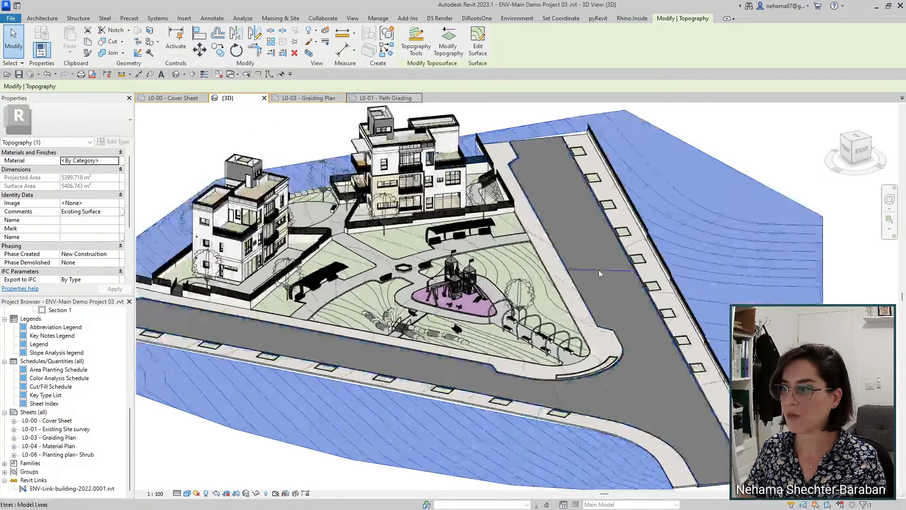
{"action": "left_click", "coordinate": [387, 255]}
{"action": "scroll", "coordinate": [387, 257], "scroll_direction": "up", "scroll_amount": 3}
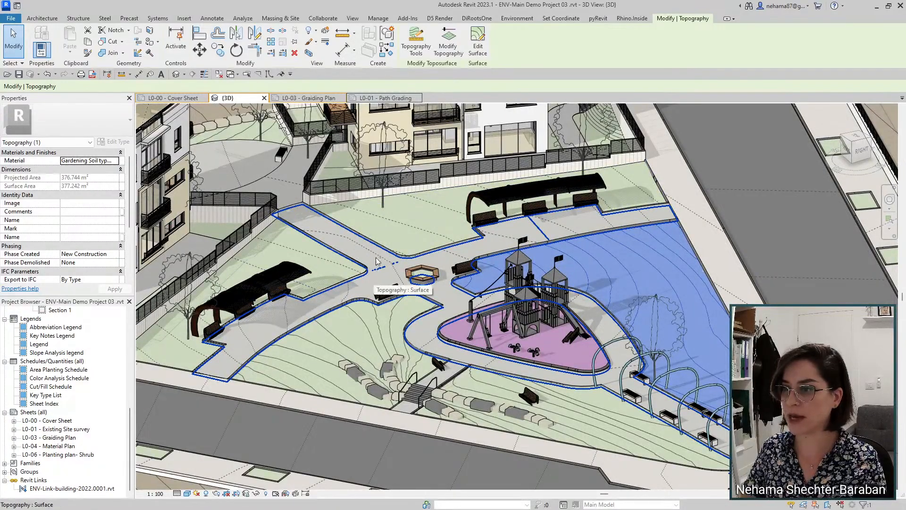
{"action": "left_click", "coordinate": [367, 268]}
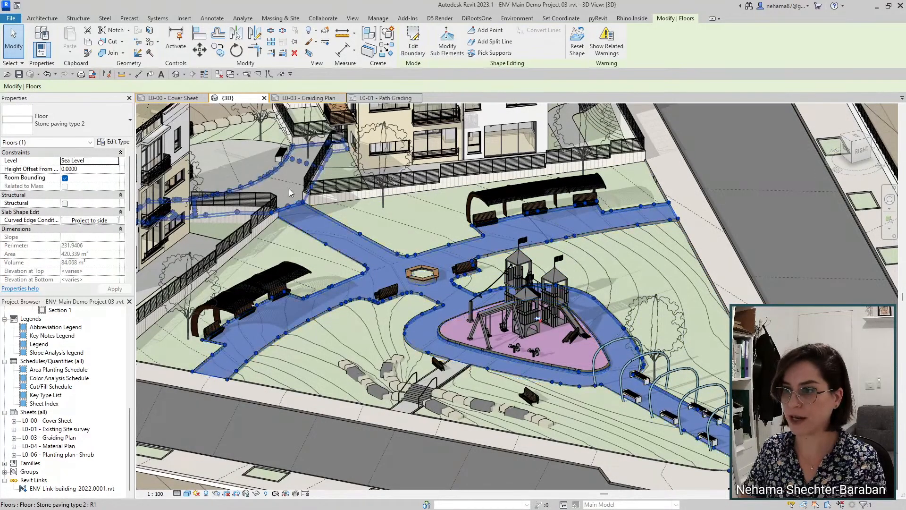
{"action": "left_click", "coordinate": [419, 235]}
{"action": "left_click", "coordinate": [414, 222]}
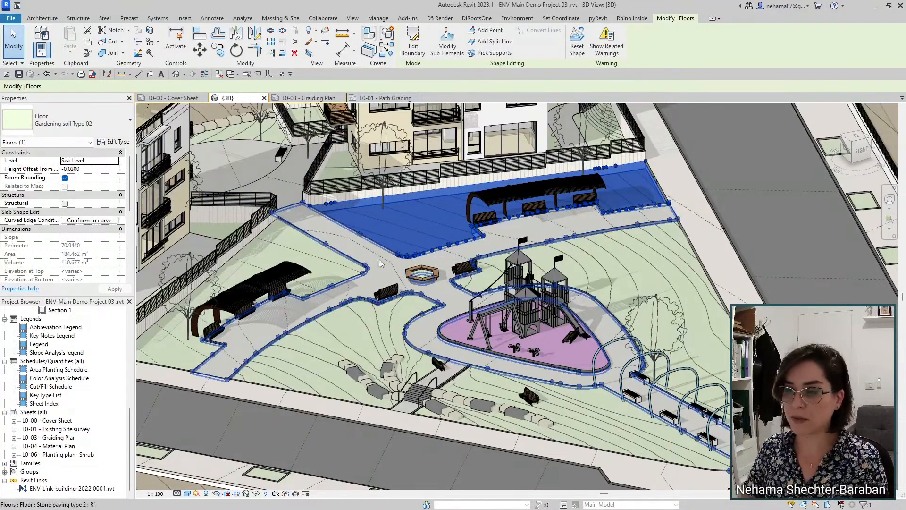
{"action": "mouse_move", "coordinate": [525, 495]}
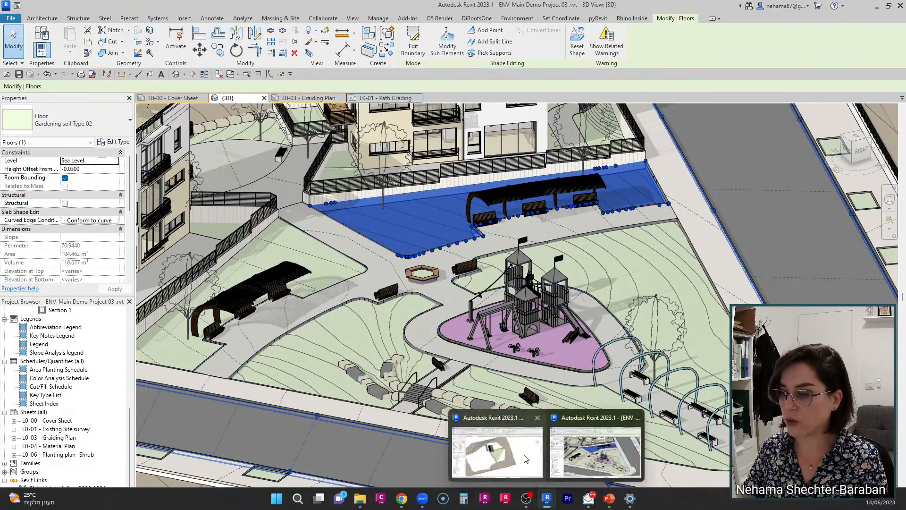
{"action": "left_click", "coordinate": [522, 450]}
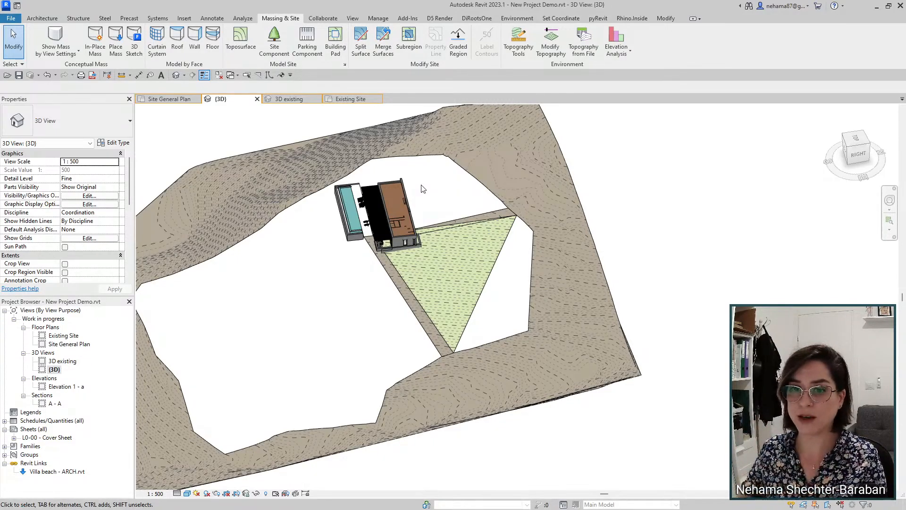
Step: Compare the thin strip's cut/fill (net −0.432 m³) with the grass triangle's in Properties
{"action": "scroll", "coordinate": [464, 196], "scroll_direction": "up", "scroll_amount": 3}
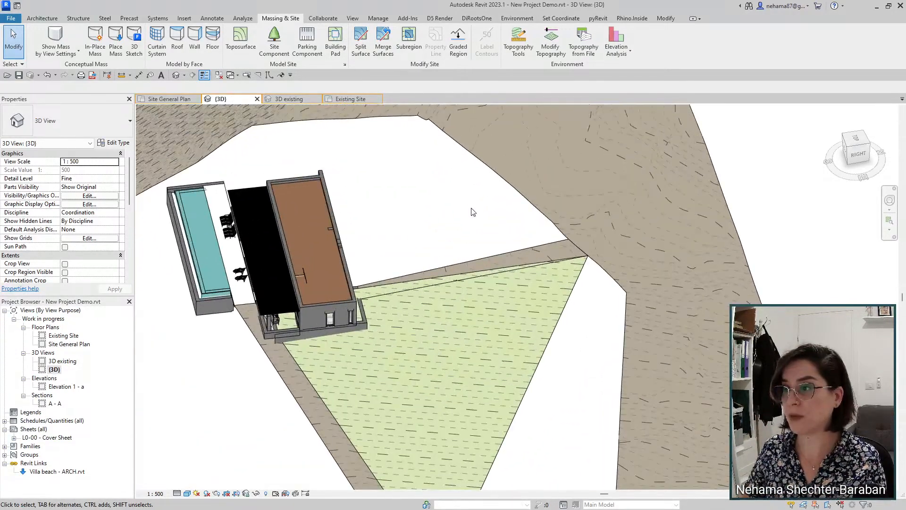
{"action": "left_click", "coordinate": [491, 256]}
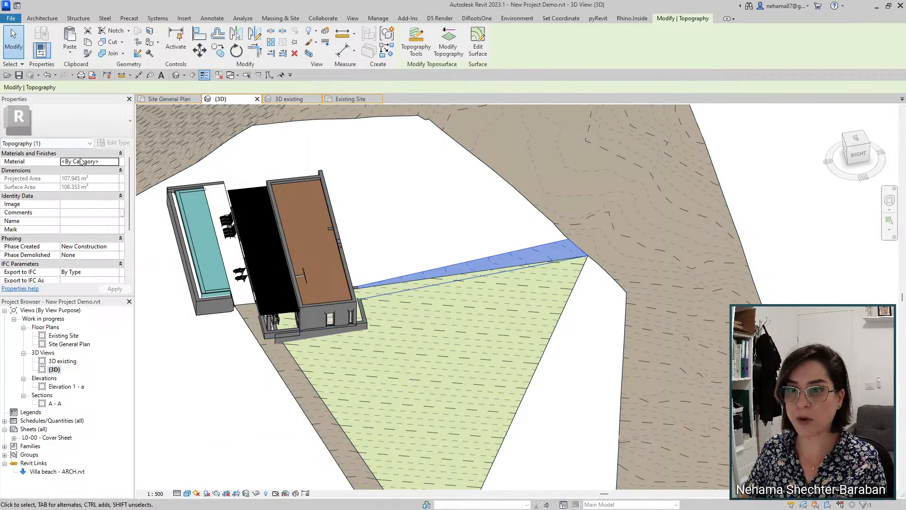
{"action": "scroll", "coordinate": [81, 162], "scroll_direction": "down", "scroll_amount": 3}
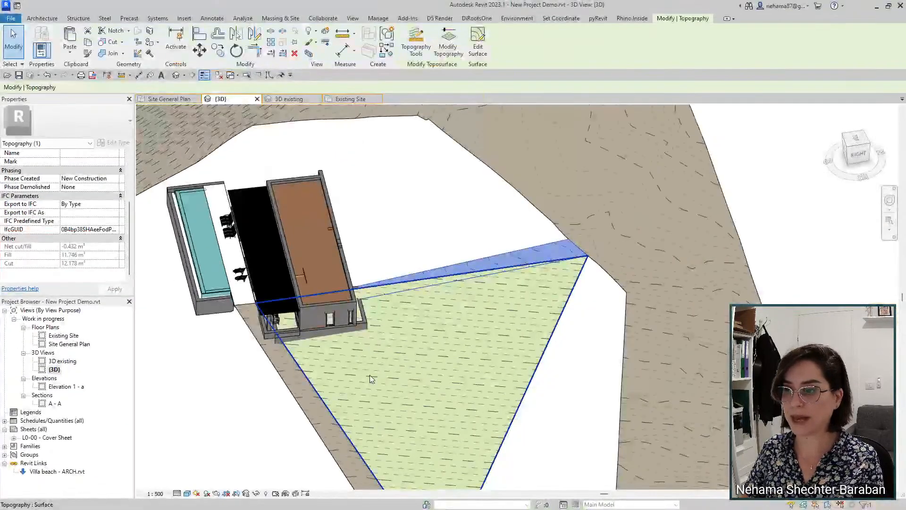
{"action": "left_click", "coordinate": [356, 378]}
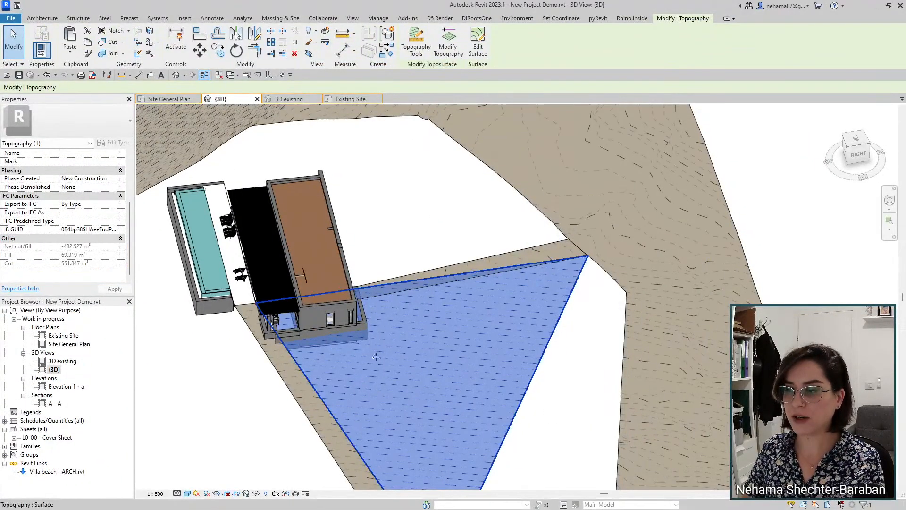
{"action": "left_click", "coordinate": [575, 423]}
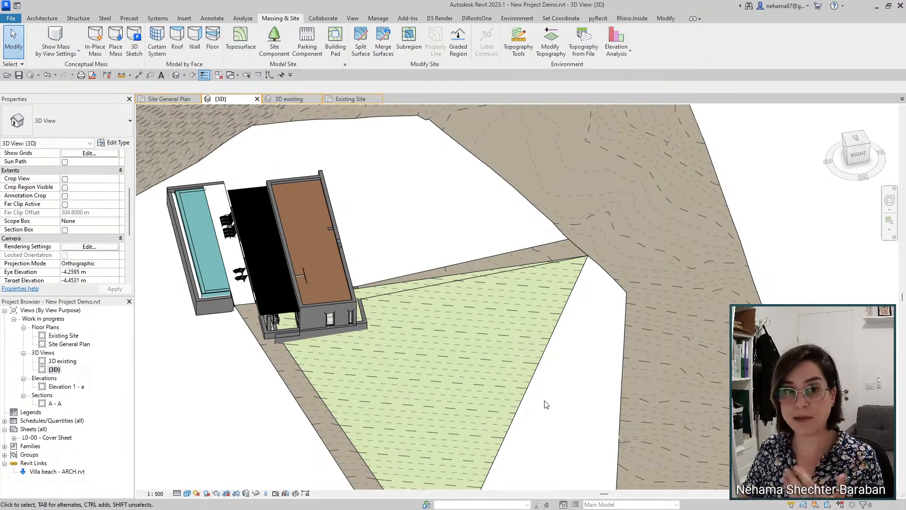
{"action": "left_click", "coordinate": [482, 262]}
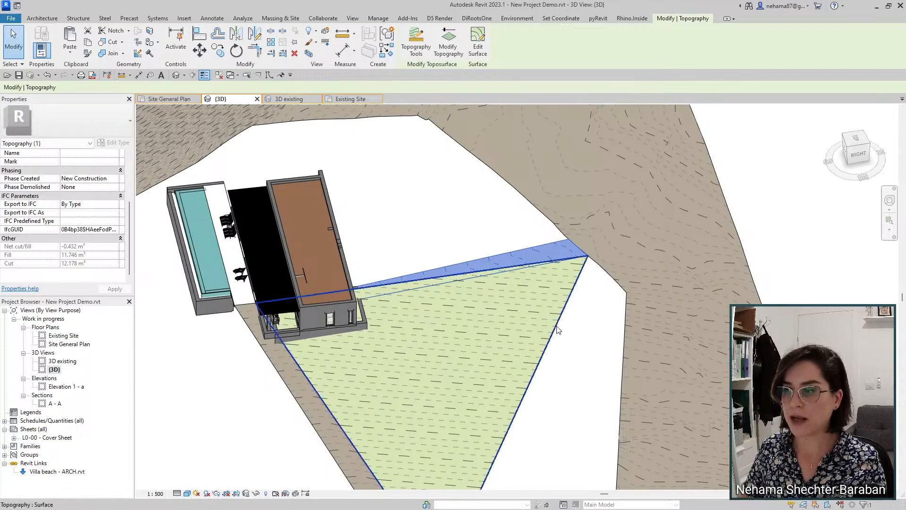
{"action": "scroll", "coordinate": [552, 387], "scroll_direction": "down", "scroll_amount": 3}
Step: Orbit to a left-front view and select the strips along the right and left pad edges
{"action": "left_click", "coordinate": [553, 405]}
{"action": "middle_click_drag", "start_coordinate": [546, 393], "coordinate": [536, 336], "text": "shift"}
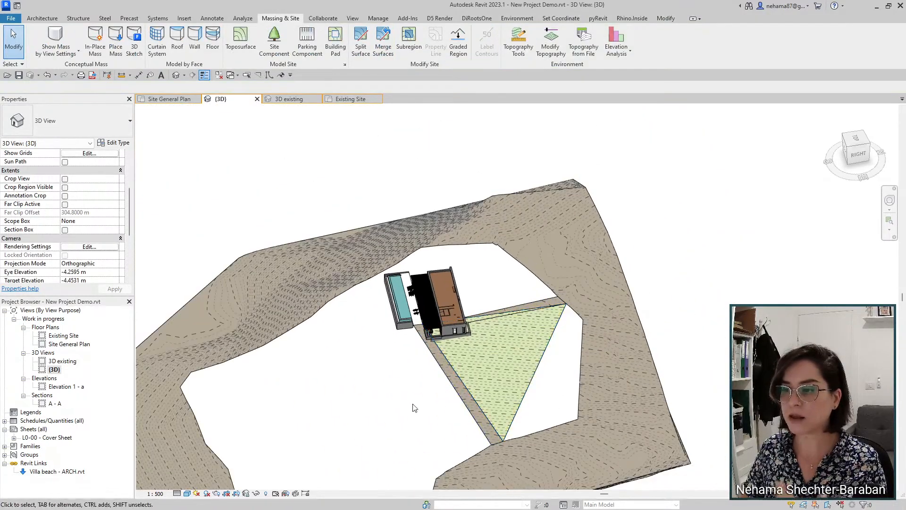
{"action": "middle_click_drag", "start_coordinate": [402, 419], "coordinate": [627, 367], "text": "shift"}
{"action": "middle_click_drag", "start_coordinate": [396, 348], "coordinate": [446, 403], "text": "shift"}
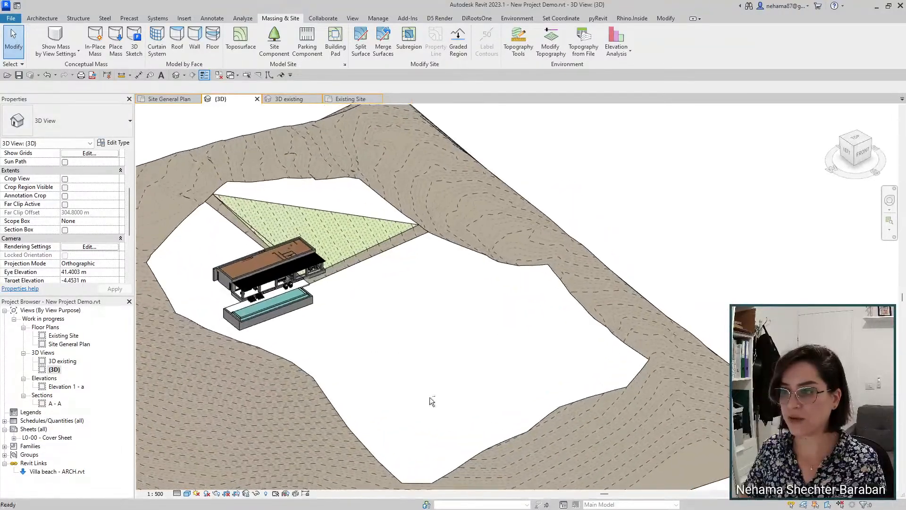
{"action": "scroll", "coordinate": [282, 217], "scroll_direction": "up", "scroll_amount": 2}
{"action": "scroll", "coordinate": [281, 217], "scroll_direction": "up", "scroll_amount": 1}
{"action": "left_click", "coordinate": [395, 320]}
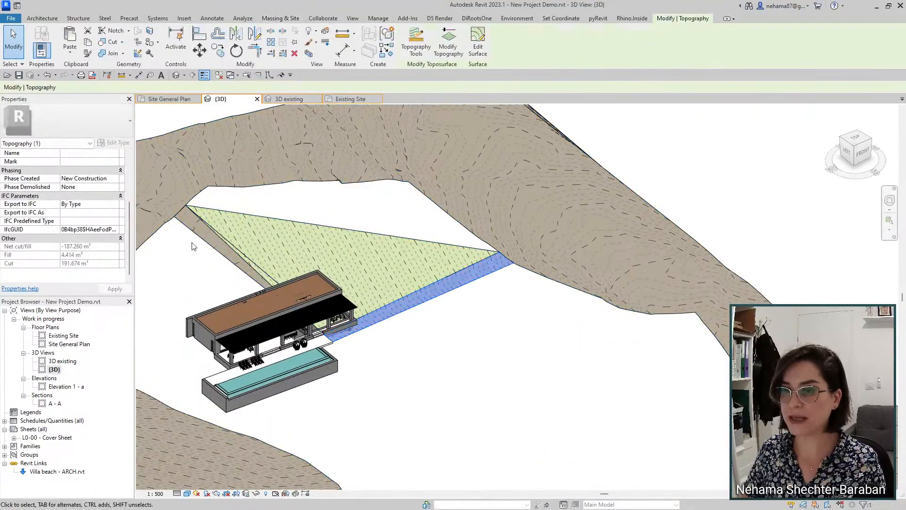
{"action": "left_click", "coordinate": [206, 242]}
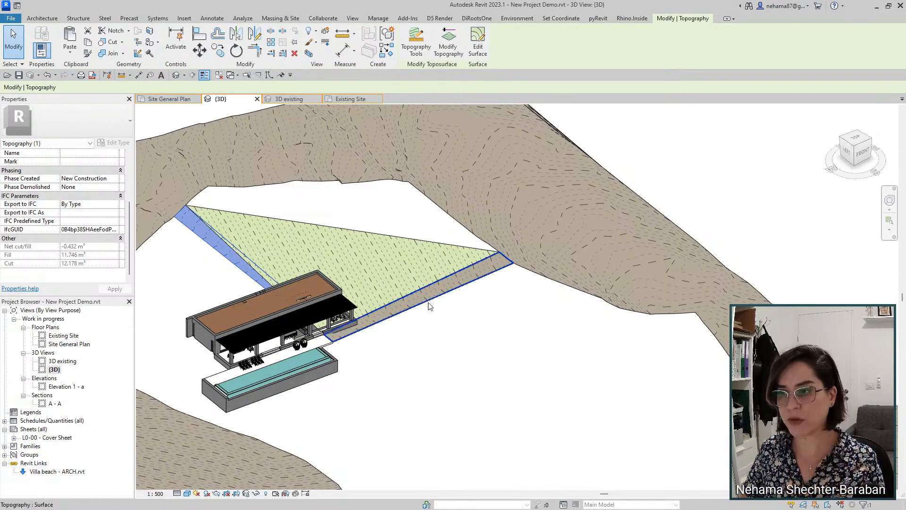
Step: View the whole site, then switch to the PowerPoint slide listing the First scenario steps
{"action": "scroll", "coordinate": [471, 326], "scroll_direction": "down", "scroll_amount": 3}
{"action": "middle_click_drag", "start_coordinate": [575, 368], "coordinate": [448, 339], "text": "shift"}
{"action": "middle_click_drag", "start_coordinate": [411, 368], "coordinate": [560, 341]}
{"action": "scroll", "coordinate": [563, 295], "scroll_direction": "up", "scroll_amount": 2}
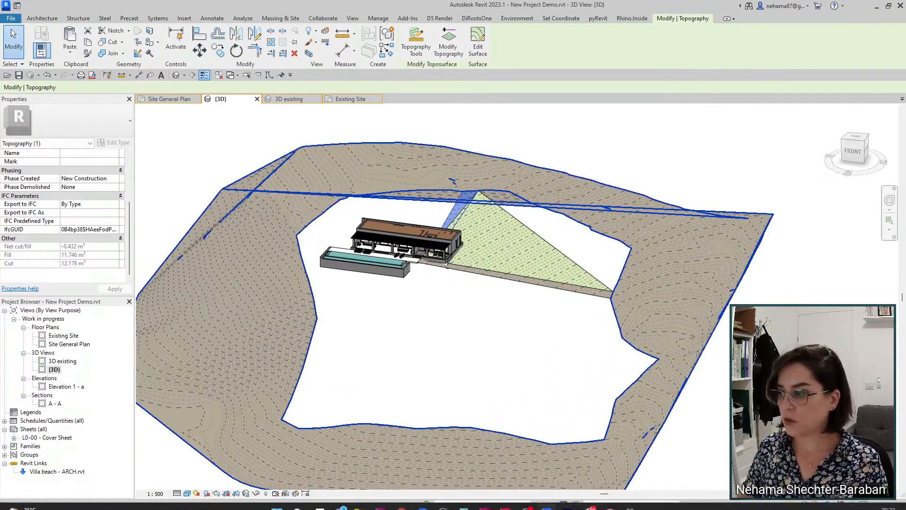
{"action": "left_click", "coordinate": [608, 504]}
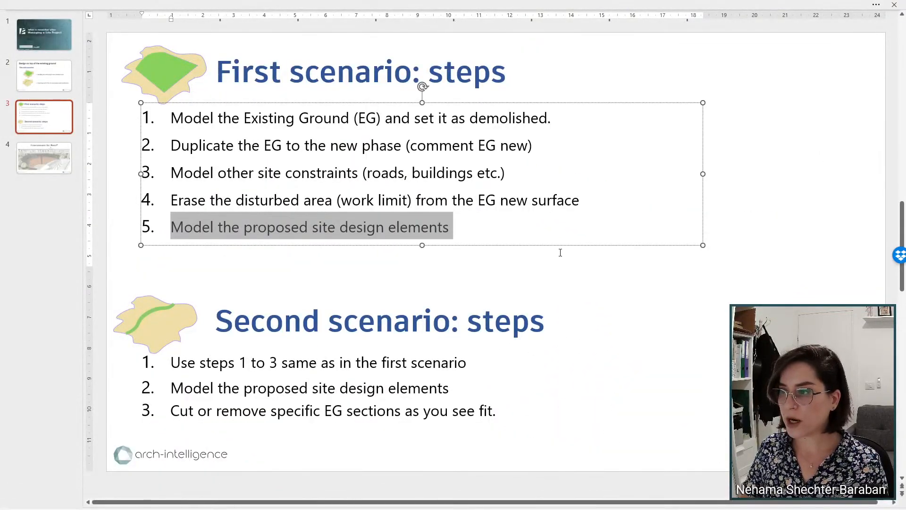
{"action": "left_click", "coordinate": [583, 277]}
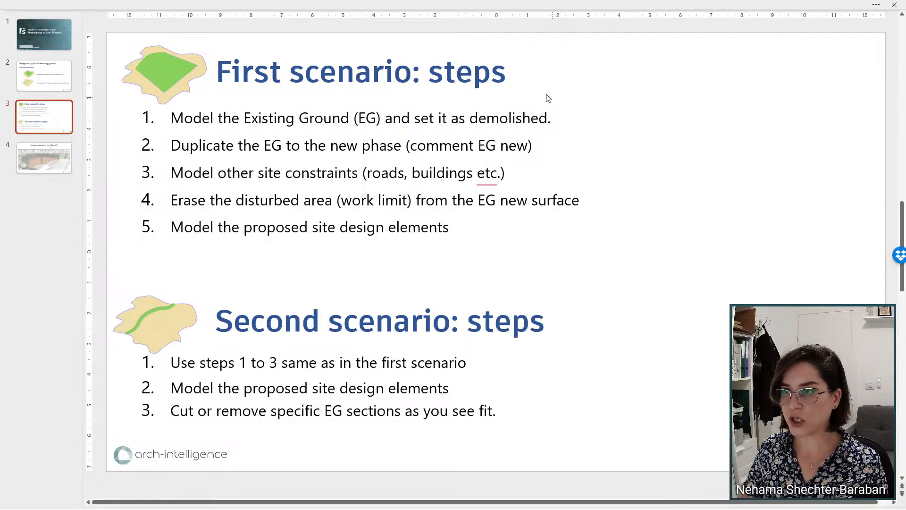
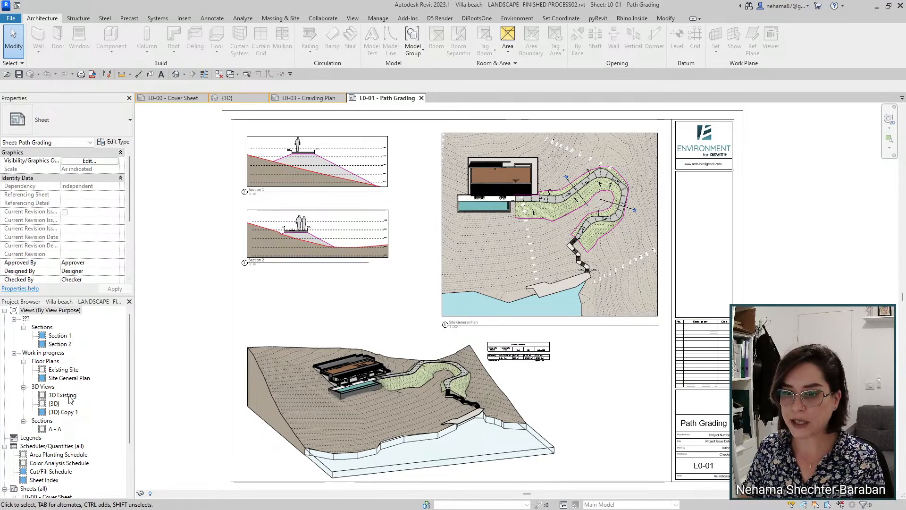
Step: Open the 3D Existing view in its own tab and select the existing ground surface
{"action": "double_click", "coordinate": [67, 395]}
{"action": "scroll", "coordinate": [704, 386], "scroll_direction": "up", "scroll_amount": 5}
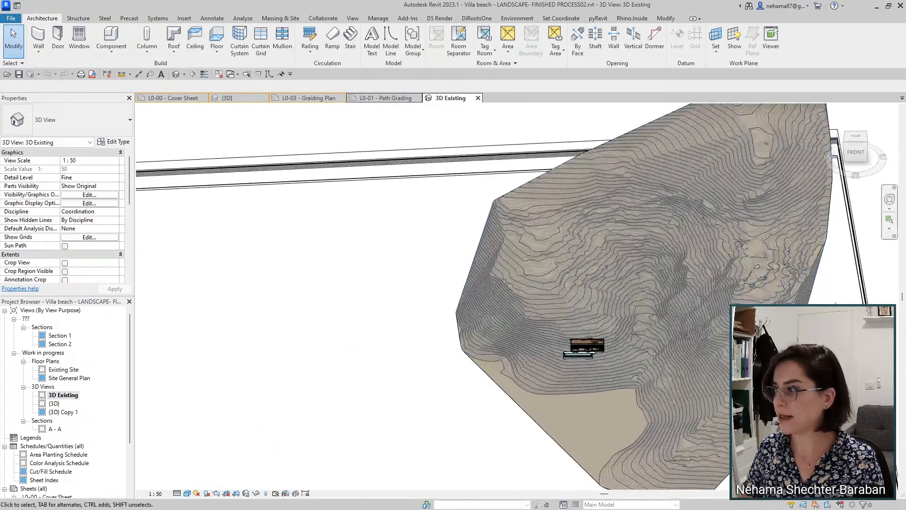
{"action": "left_click", "coordinate": [704, 386]}
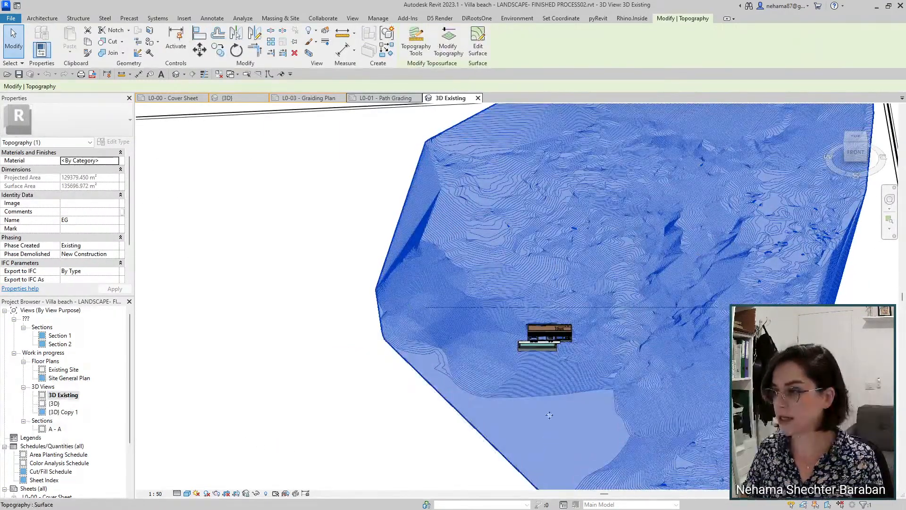
{"action": "scroll", "coordinate": [561, 396], "scroll_direction": "up", "scroll_amount": 5}
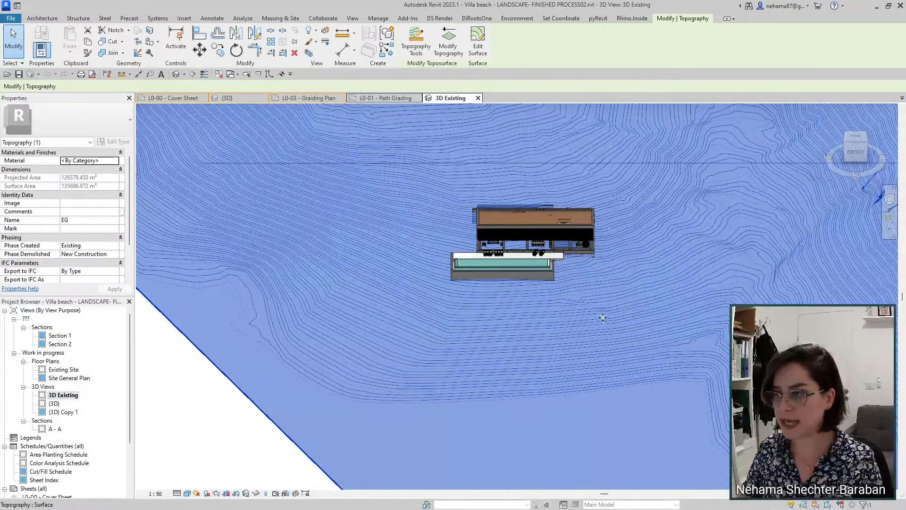
Step: On sheet L0-01, activate the Site General Plan viewport and select, then deselect, the graded grass surface
{"action": "left_click", "coordinate": [393, 99]}
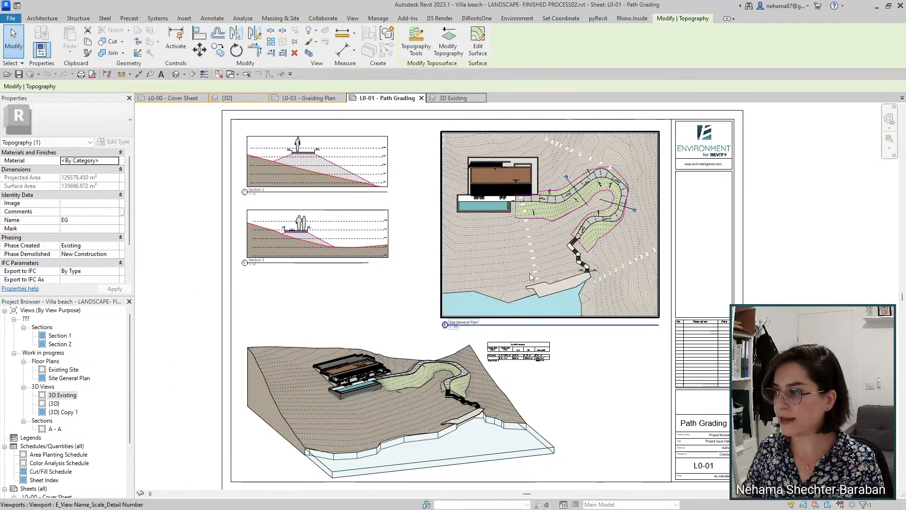
{"action": "double_click", "coordinate": [507, 239]}
{"action": "scroll", "coordinate": [558, 159], "scroll_direction": "up", "scroll_amount": 5}
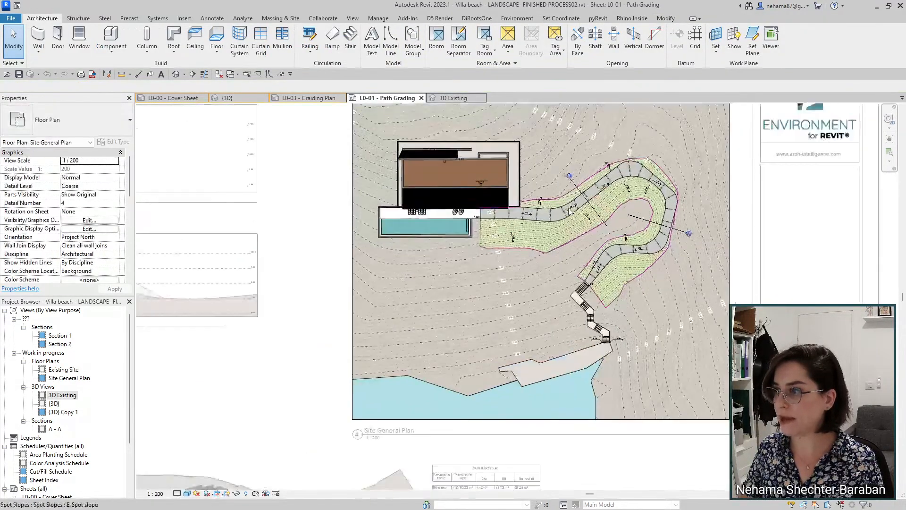
{"action": "scroll", "coordinate": [678, 255], "scroll_direction": "down", "scroll_amount": 3}
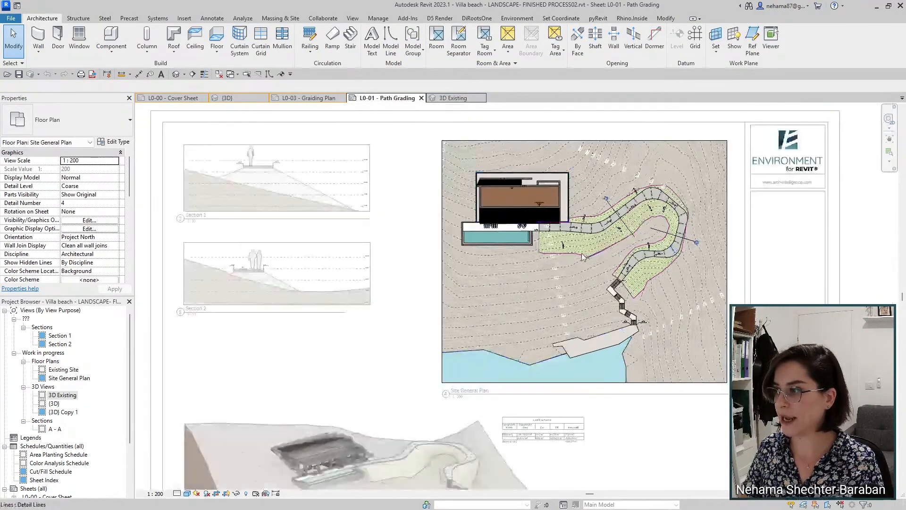
{"action": "left_click", "coordinate": [577, 249]}
{"action": "middle_click_drag", "start_coordinate": [577, 249], "coordinate": [672, 246]}
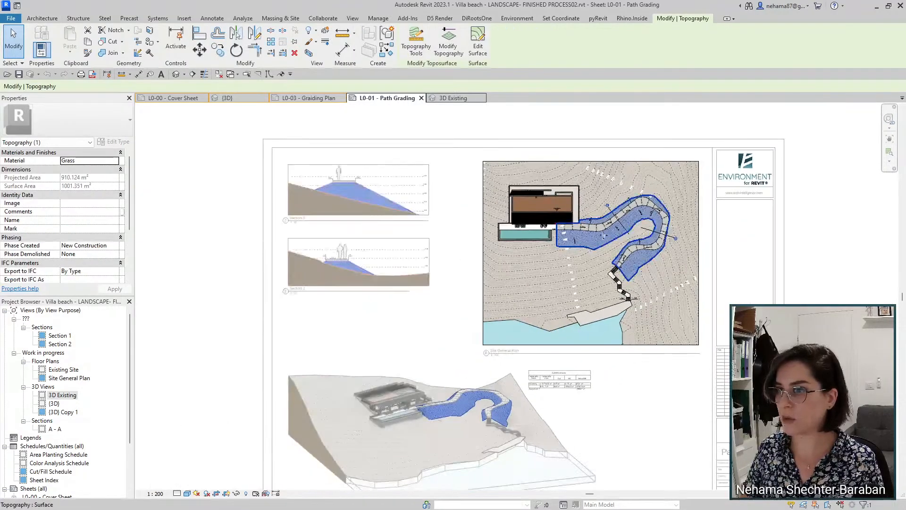
{"action": "scroll", "coordinate": [343, 217], "scroll_direction": "up", "scroll_amount": 1}
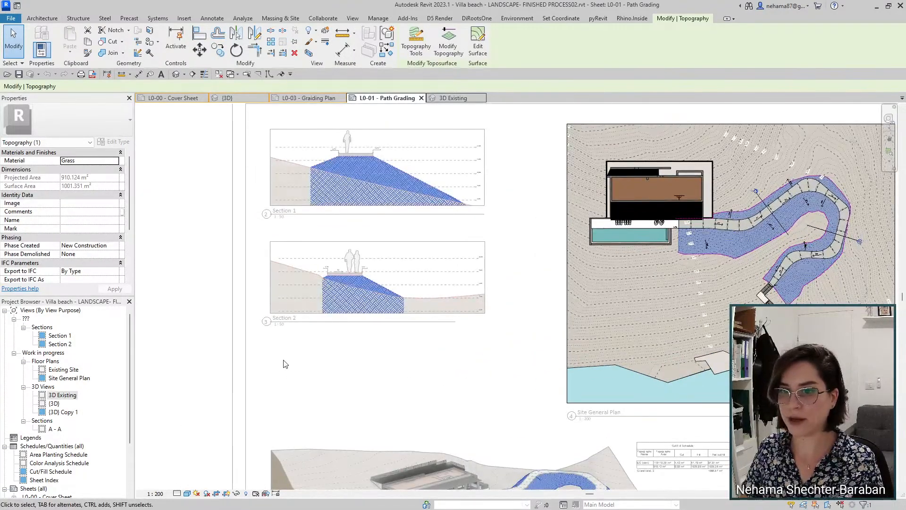
{"action": "scroll", "coordinate": [59, 245], "scroll_direction": "down", "scroll_amount": 3}
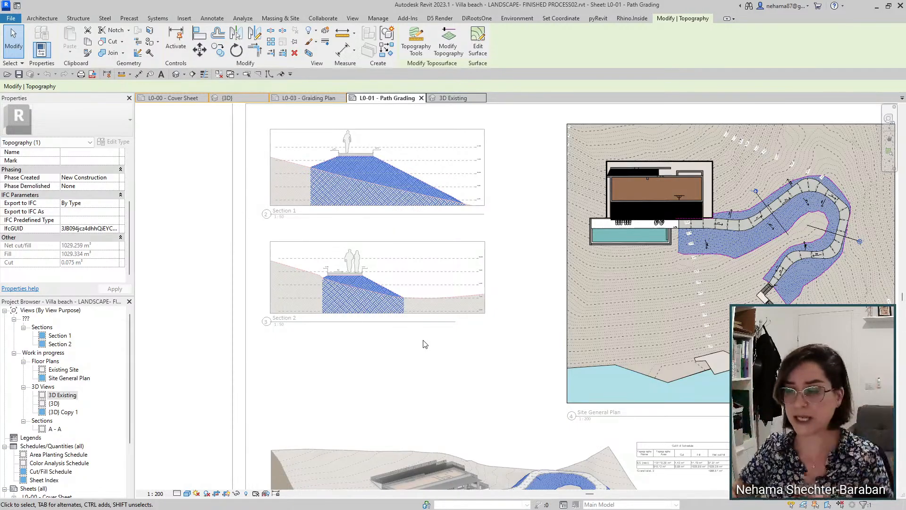
{"action": "scroll", "coordinate": [826, 207], "scroll_direction": "up", "scroll_amount": 4}
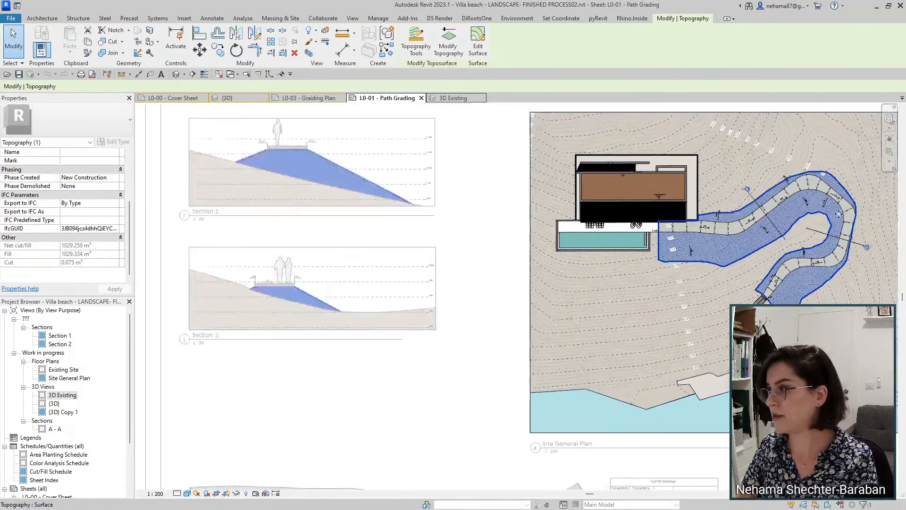
{"action": "key", "text": "Escape"}
{"action": "middle_click_drag", "start_coordinate": [572, 286], "coordinate": [426, 301]}
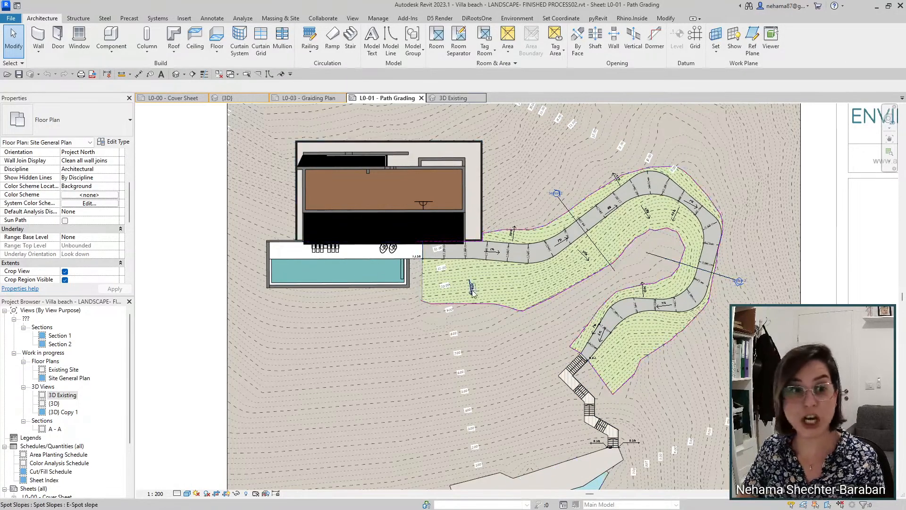
Step: Select the graded topography, zoom to the Cut/Fill schedule, then click empty sheet space to deselect
{"action": "scroll", "coordinate": [472, 293], "scroll_direction": "down", "scroll_amount": 4}
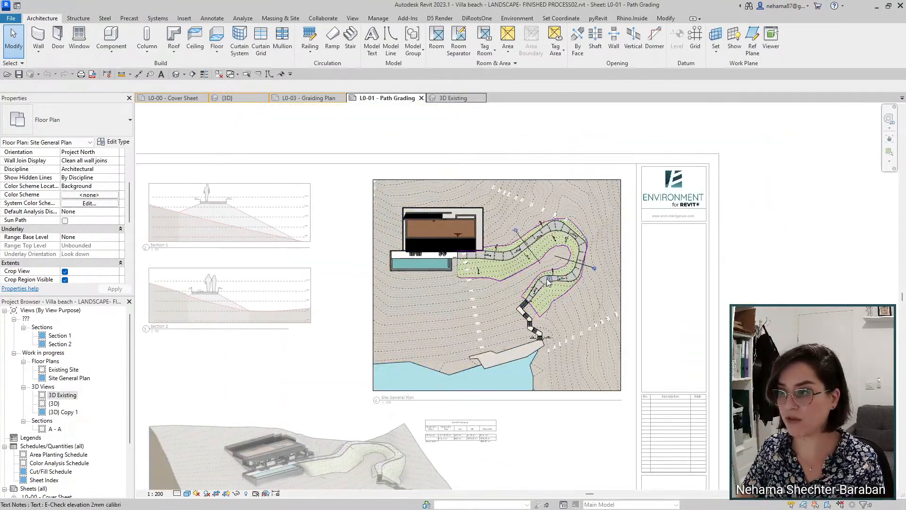
{"action": "left_click", "coordinate": [496, 267]}
{"action": "middle_click_drag", "start_coordinate": [467, 352], "coordinate": [494, 268]}
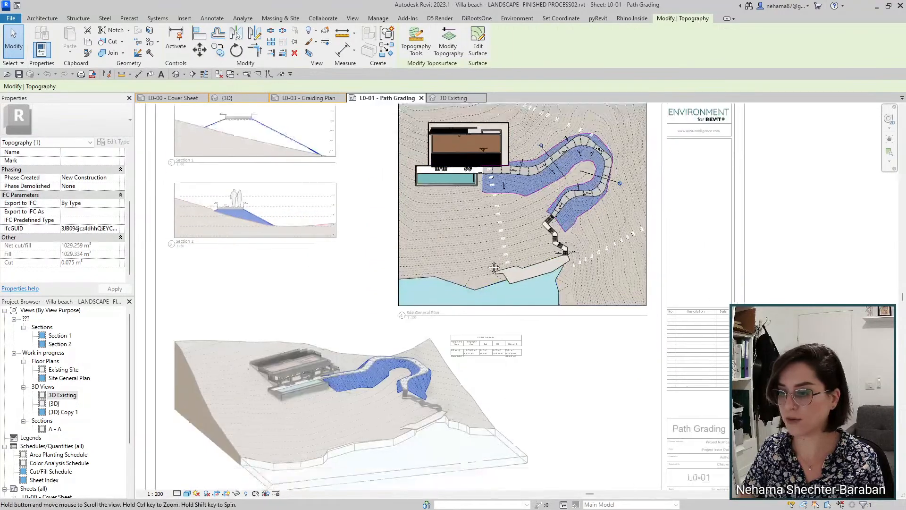
{"action": "scroll", "coordinate": [360, 374], "scroll_direction": "up", "scroll_amount": 5}
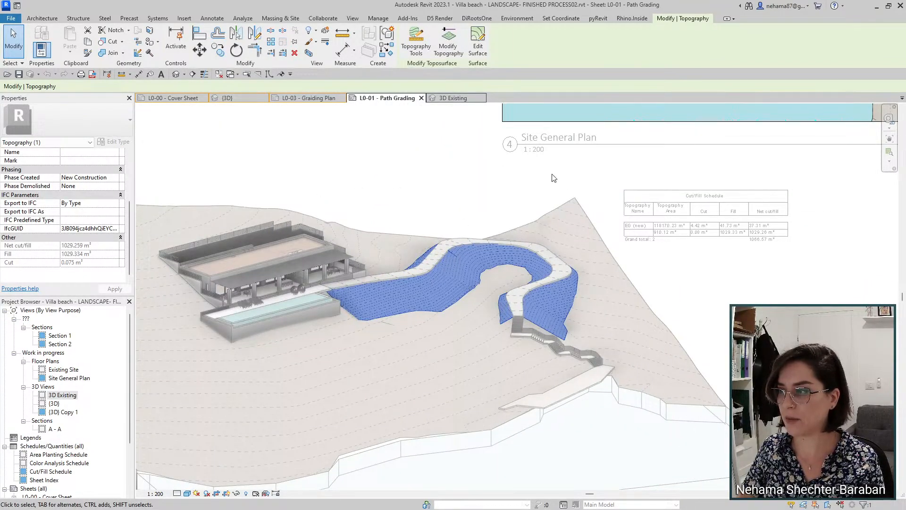
{"action": "scroll", "coordinate": [786, 218], "scroll_direction": "up", "scroll_amount": 3}
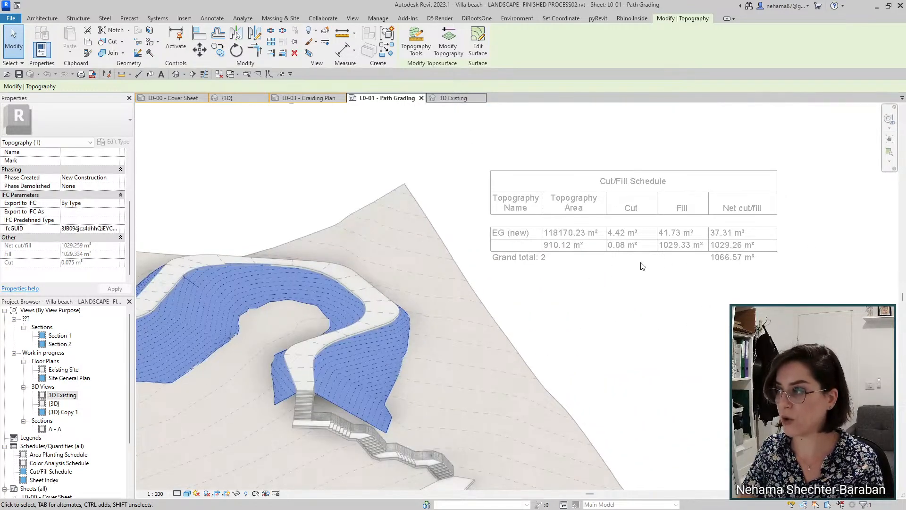
{"action": "scroll", "coordinate": [721, 252], "scroll_direction": "down", "scroll_amount": 4}
{"action": "scroll", "coordinate": [722, 244], "scroll_direction": "down", "scroll_amount": 3}
{"action": "scroll", "coordinate": [601, 410], "scroll_direction": "down", "scroll_amount": 3}
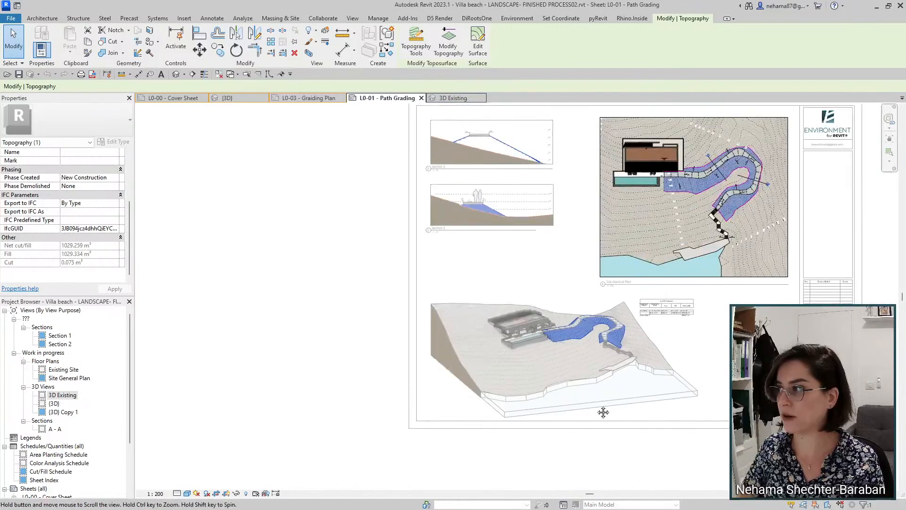
{"action": "left_click", "coordinate": [231, 119]}
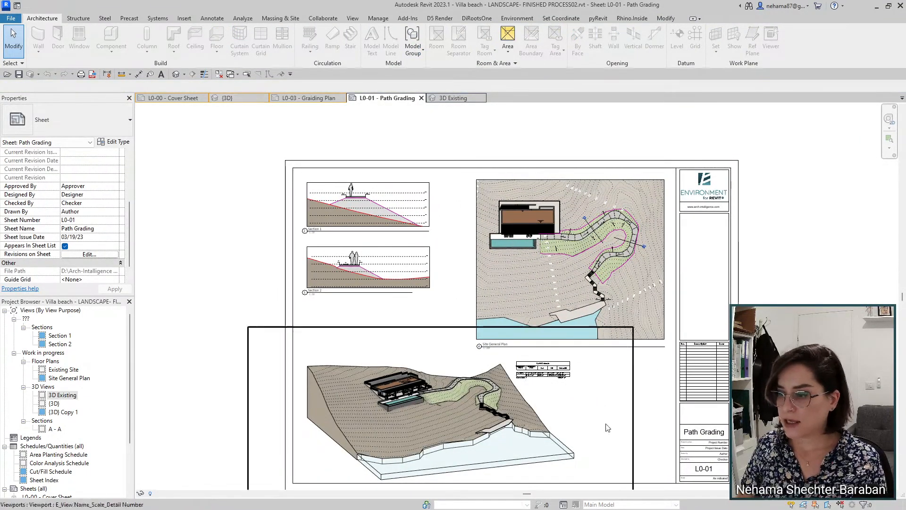
{"action": "left_click", "coordinate": [611, 499]}
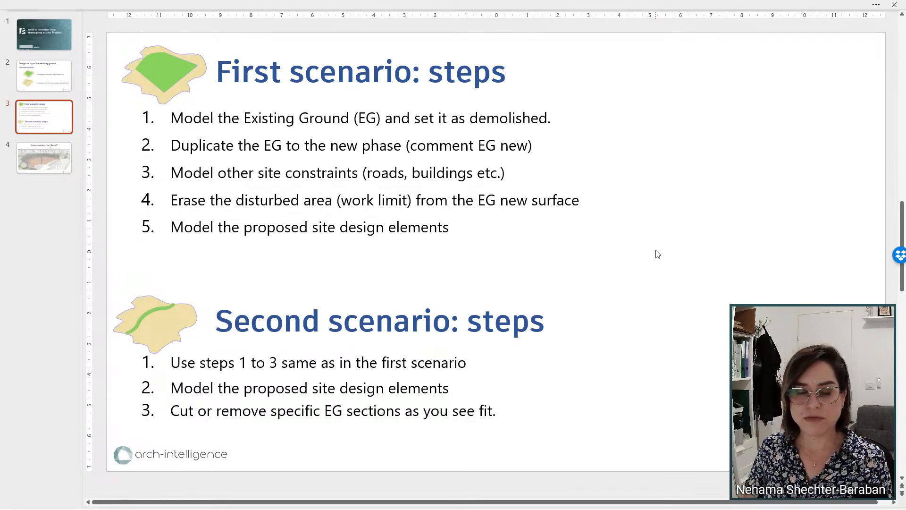
{"action": "mouse_move", "coordinate": [541, 499]}
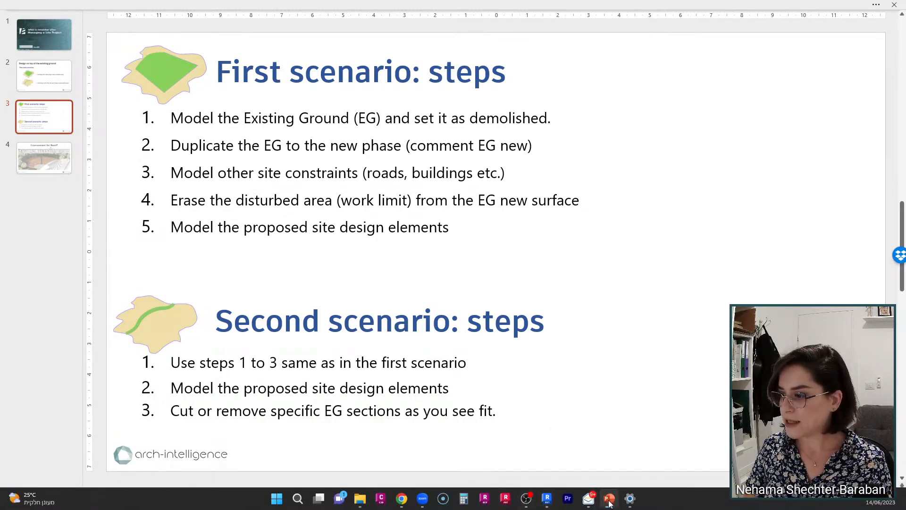
{"action": "left_click", "coordinate": [608, 452]}
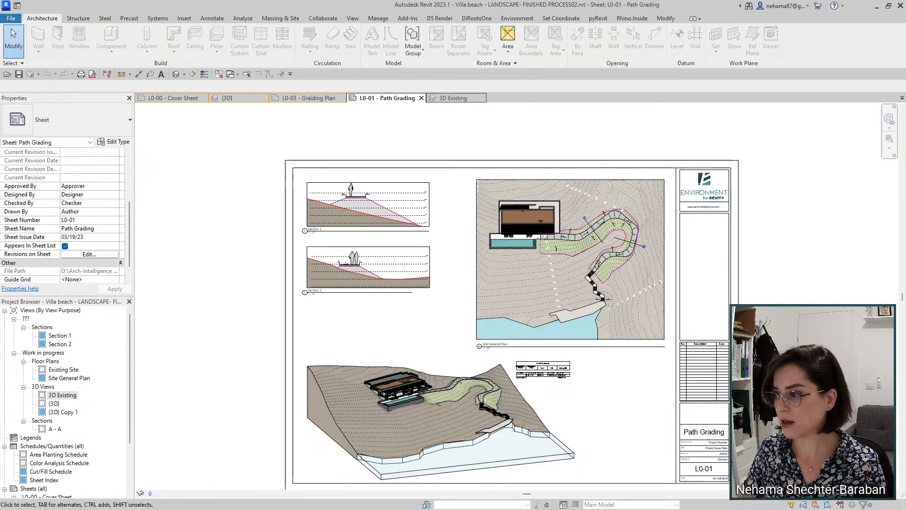
{"action": "scroll", "coordinate": [747, 450], "scroll_direction": "up", "scroll_amount": 1}
{"action": "middle_click_drag", "start_coordinate": [748, 450], "coordinate": [745, 437]}
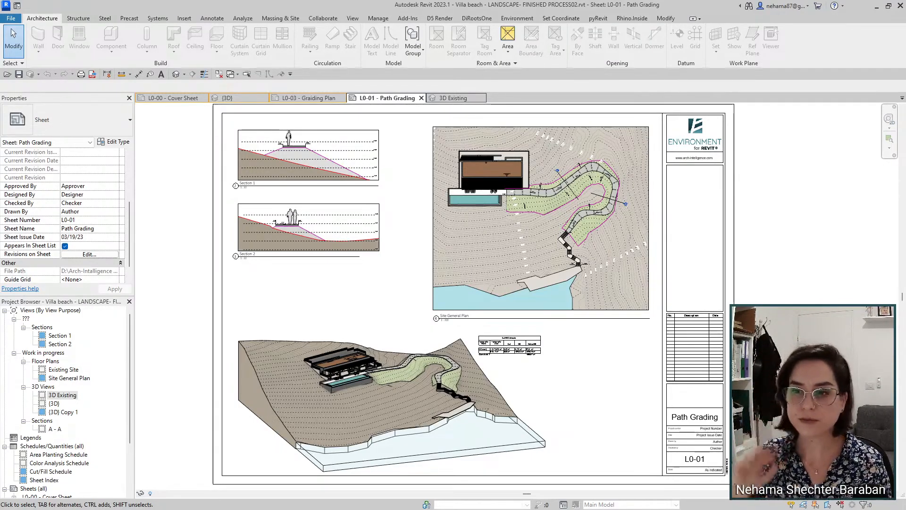
{"action": "scroll", "coordinate": [375, 336], "scroll_direction": "down", "scroll_amount": 1}
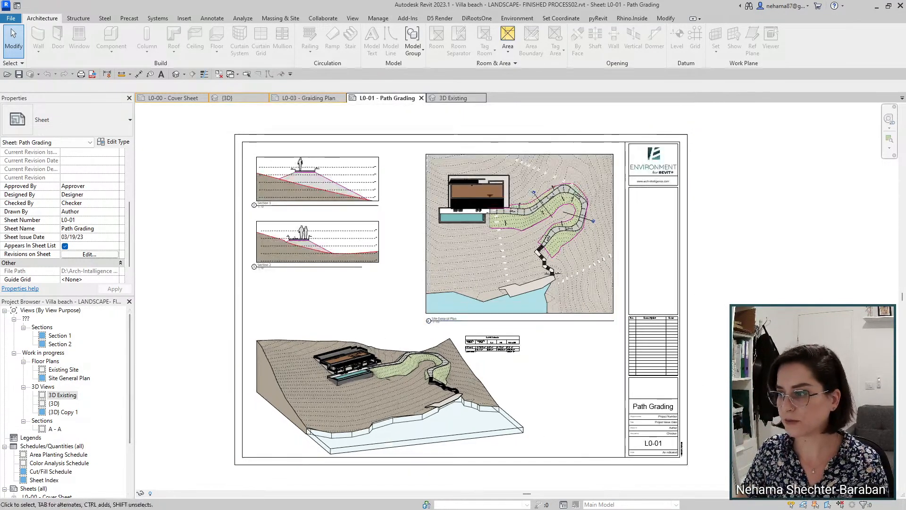
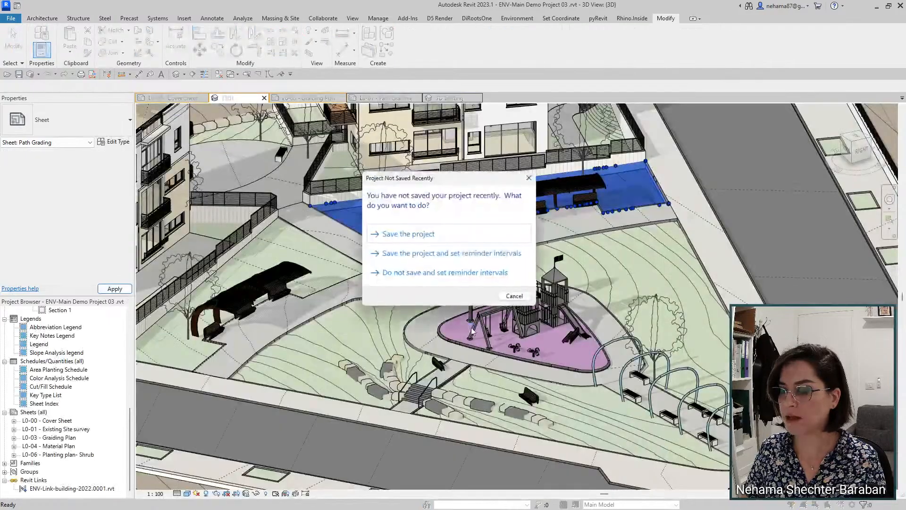
Step: Dismiss the save reminder, view the site from a low side angle, and select the Stone paving path floor
{"action": "left_click", "coordinate": [530, 178]}
{"action": "scroll", "coordinate": [501, 338], "scroll_direction": "down", "scroll_amount": 3}
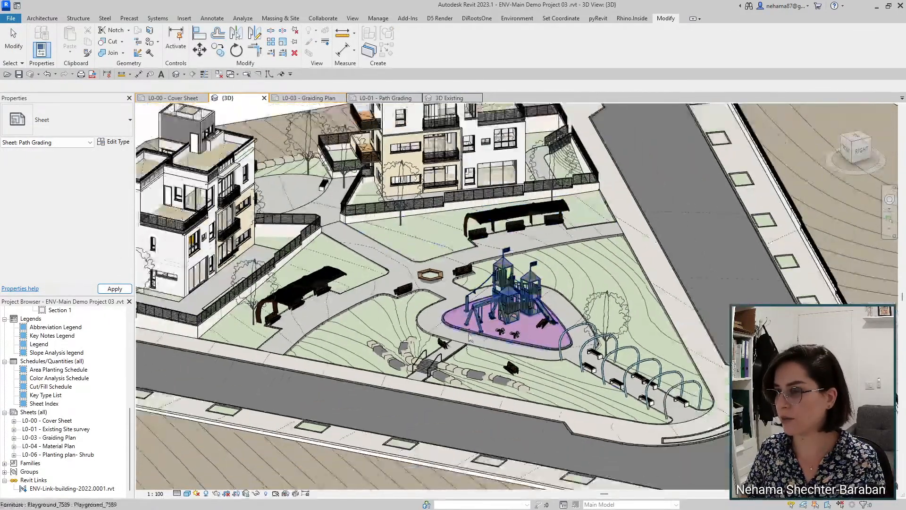
{"action": "middle_click_drag", "start_coordinate": [428, 417], "coordinate": [452, 243], "text": "shift"}
{"action": "scroll", "coordinate": [590, 454], "scroll_direction": "up", "scroll_amount": 4}
{"action": "scroll", "coordinate": [582, 370], "scroll_direction": "up", "scroll_amount": 2}
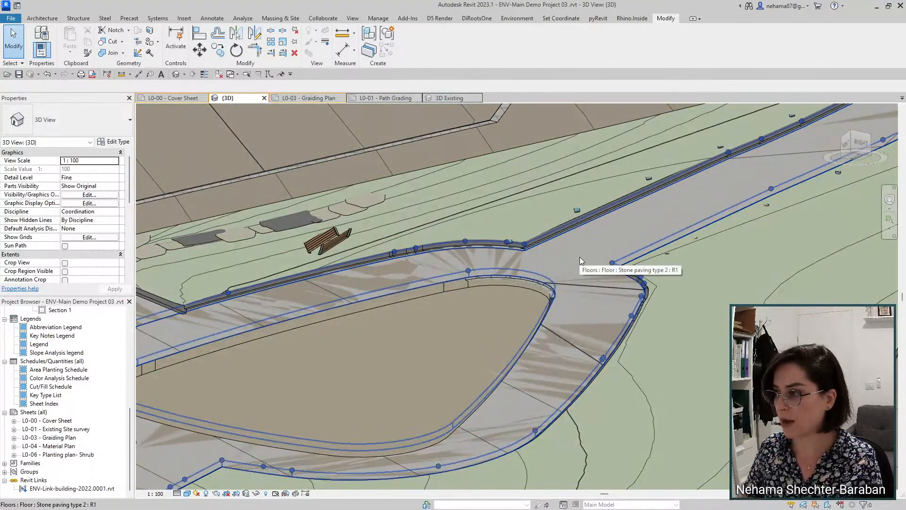
{"action": "left_click", "coordinate": [579, 257]}
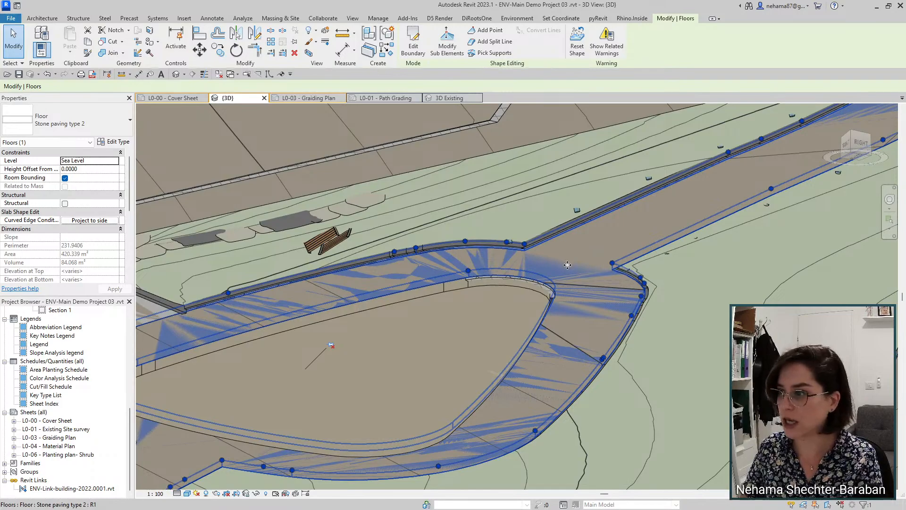
{"action": "key", "text": "Escape"}
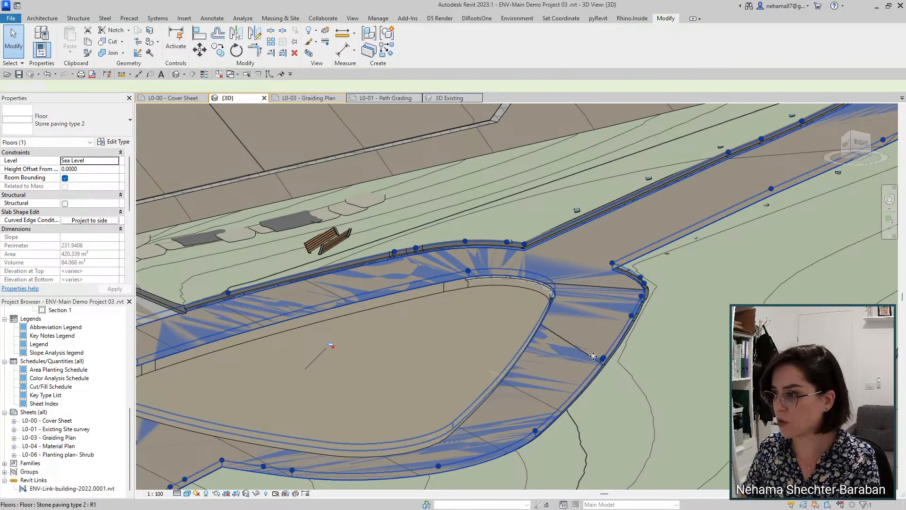
{"action": "left_click", "coordinate": [568, 363]}
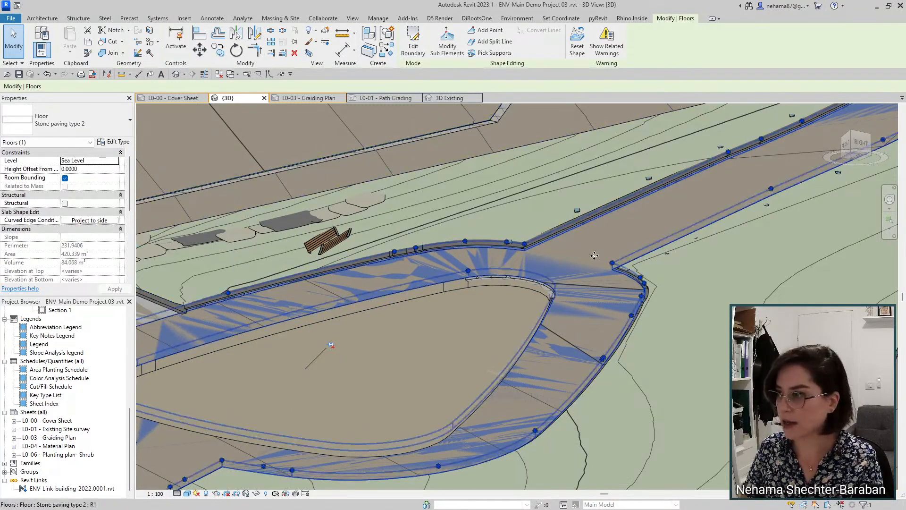
Step: Hide the path floor and read the excavation topography's 8.494 m³ fill, 78.340 m³ cut, -69.846 m³ net
{"action": "key", "text": "h"}
{"action": "key", "text": "h"}
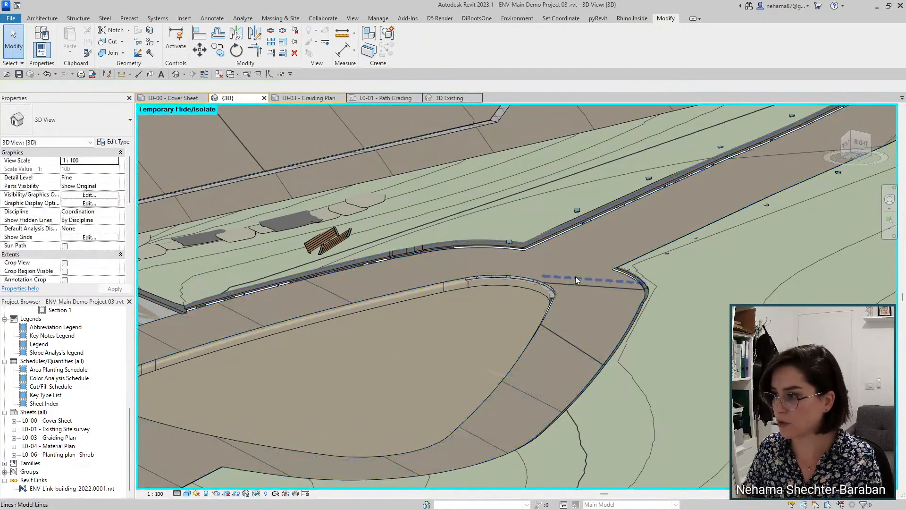
{"action": "left_click", "coordinate": [544, 270]}
{"action": "scroll", "coordinate": [539, 260], "scroll_direction": "down", "scroll_amount": 3}
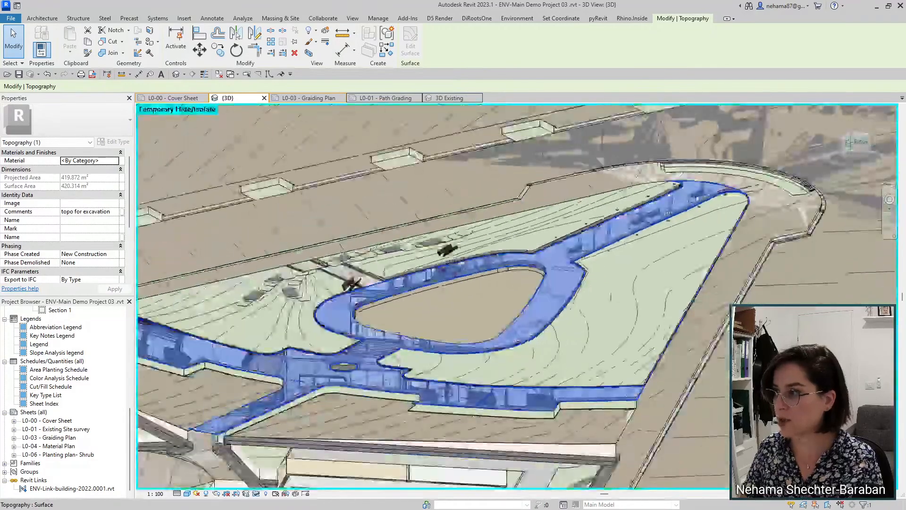
{"action": "scroll", "coordinate": [391, 340], "scroll_direction": "up", "scroll_amount": 5}
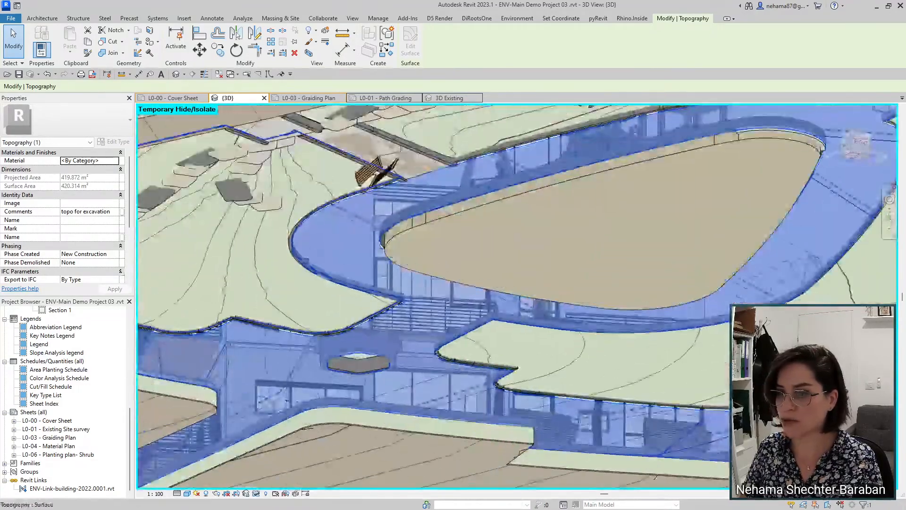
{"action": "scroll", "coordinate": [90, 212], "scroll_direction": "down", "scroll_amount": 3}
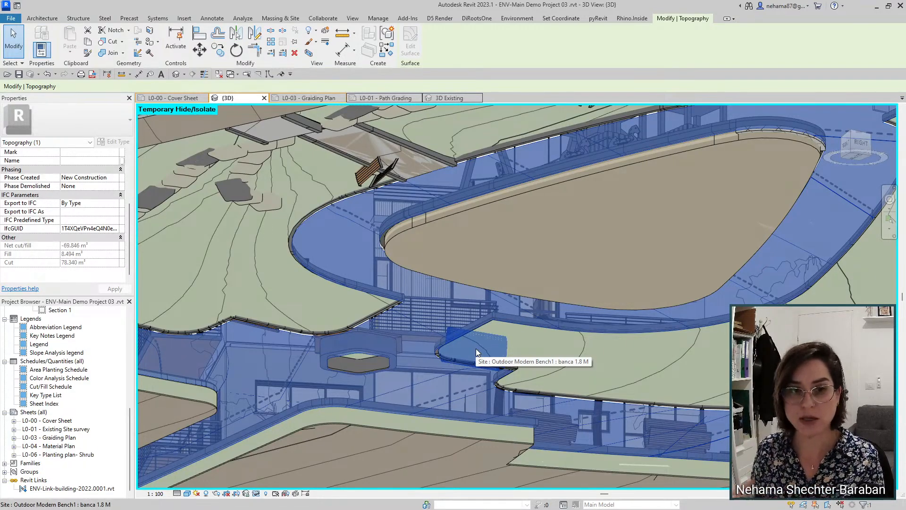
{"action": "scroll", "coordinate": [364, 241], "scroll_direction": "down", "scroll_amount": 2}
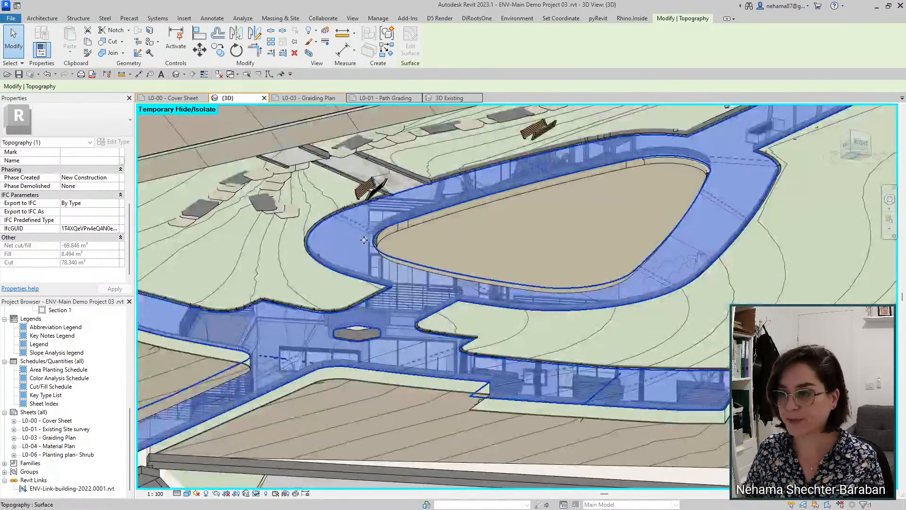
{"action": "scroll", "coordinate": [448, 269], "scroll_direction": "down", "scroll_amount": 3}
{"action": "middle_click_drag", "start_coordinate": [503, 191], "coordinate": [392, 366], "text": "shift"}
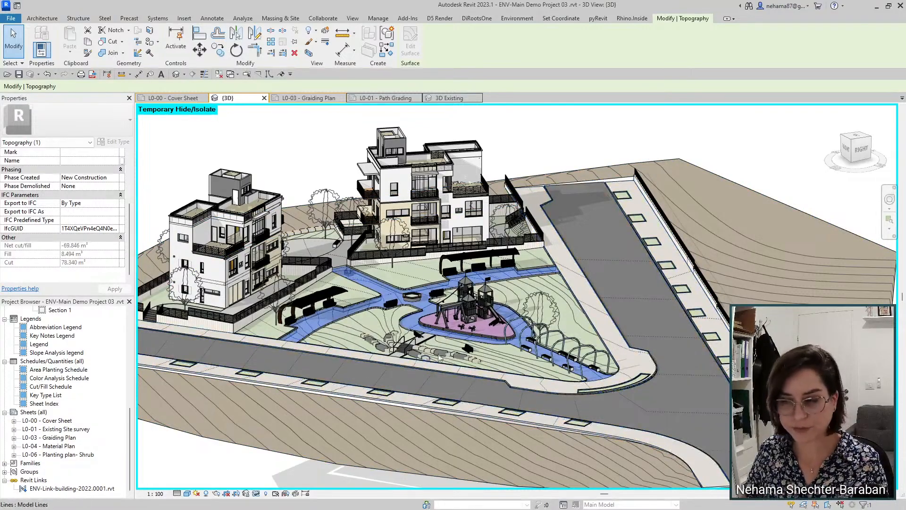
Step: Deselect to restore the hidden path across the site, reframe the 3D view, and switch to the Environment tab
{"action": "left_click", "coordinate": [314, 171]}
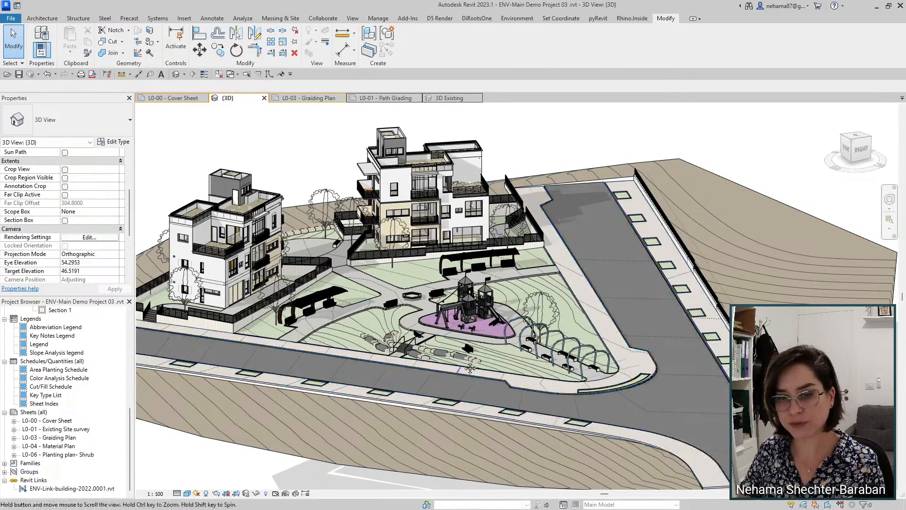
{"action": "middle_click_drag", "start_coordinate": [373, 476], "coordinate": [388, 440]}
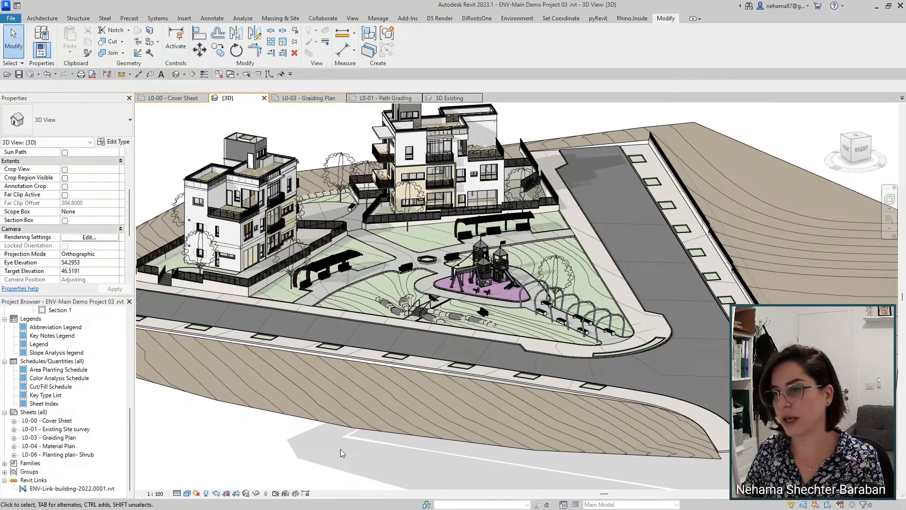
{"action": "scroll", "coordinate": [517, 413], "scroll_direction": "up", "scroll_amount": 3}
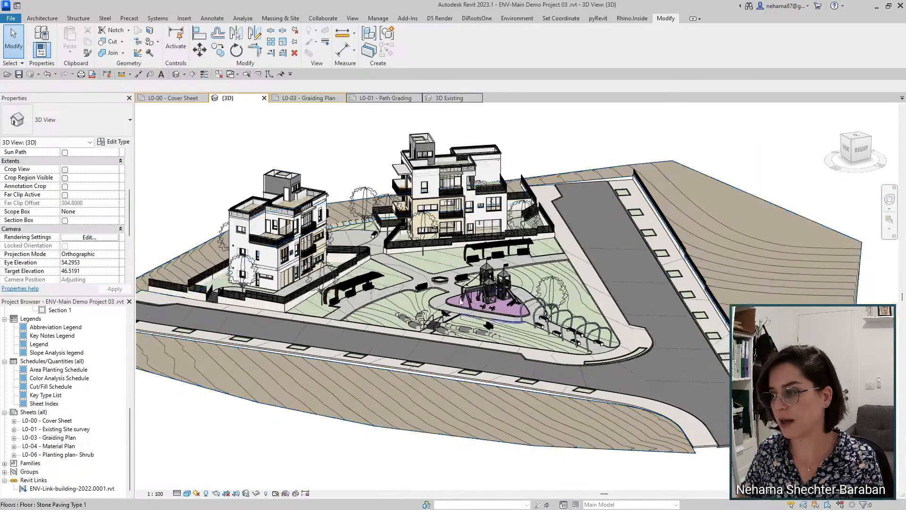
{"action": "scroll", "coordinate": [432, 437], "scroll_direction": "down", "scroll_amount": 2}
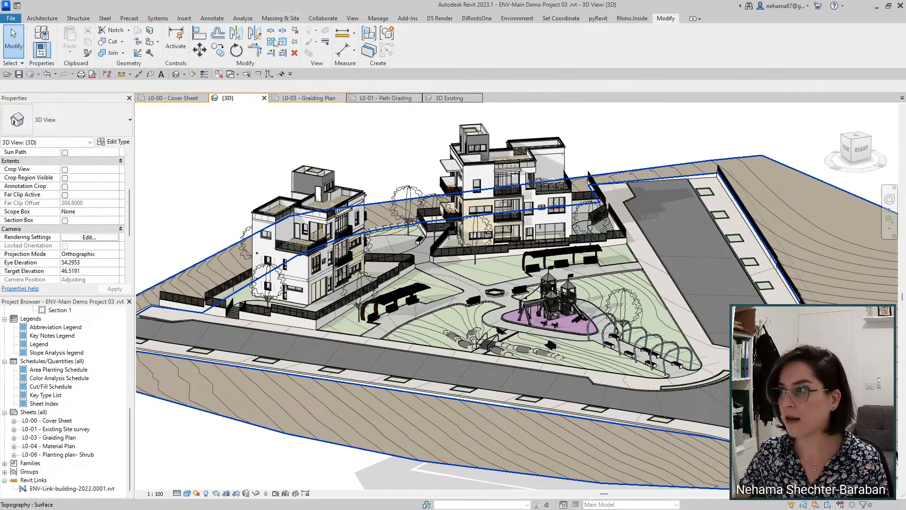
{"action": "left_click", "coordinate": [519, 20]}
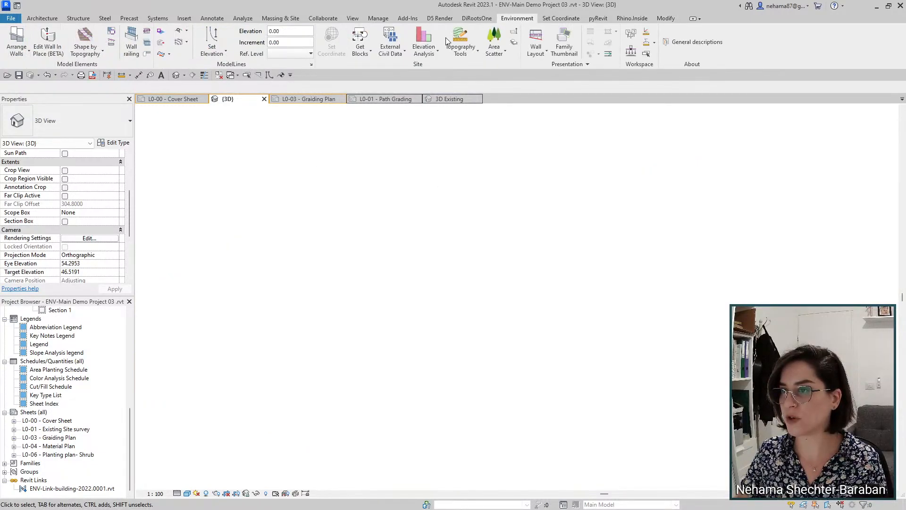